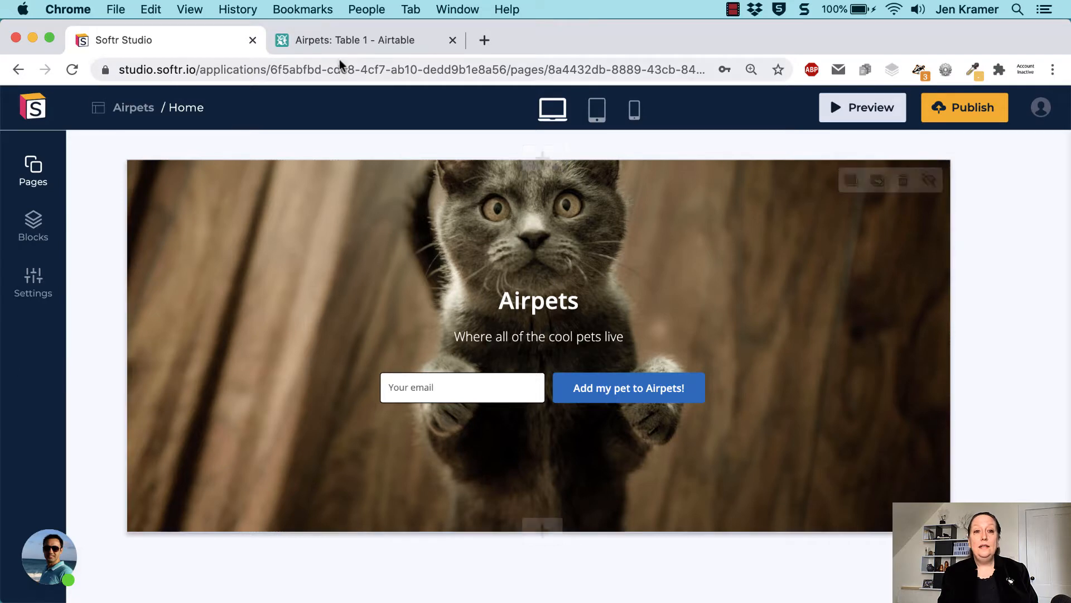
# - Check the Airpets table in Airtable, return to Softr Studio and open the application's Airtable integration settings
pyautogui.click(339, 41)
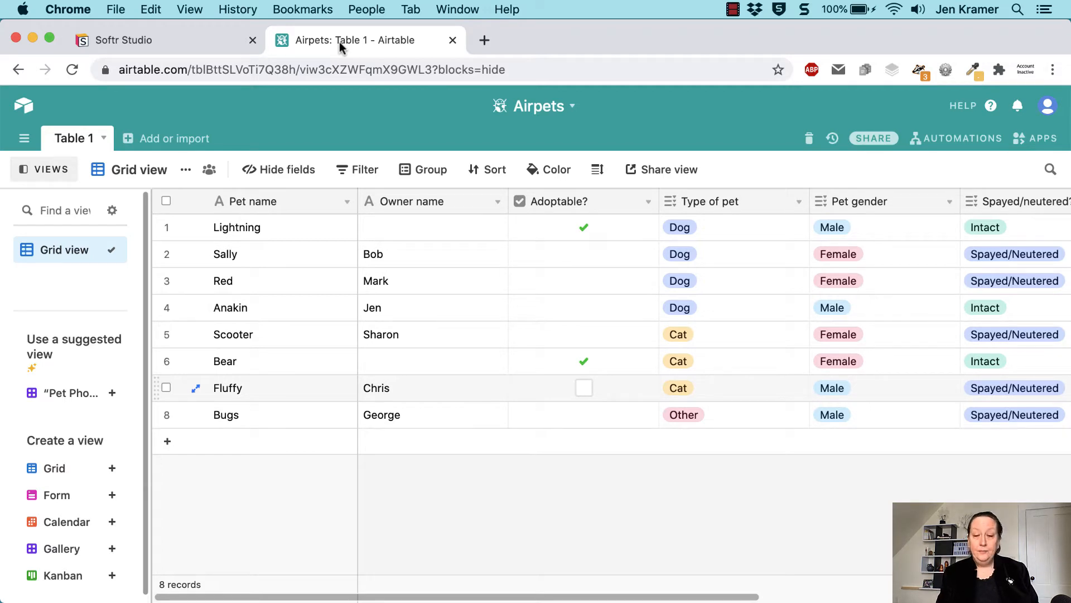
pyautogui.click(154, 36)
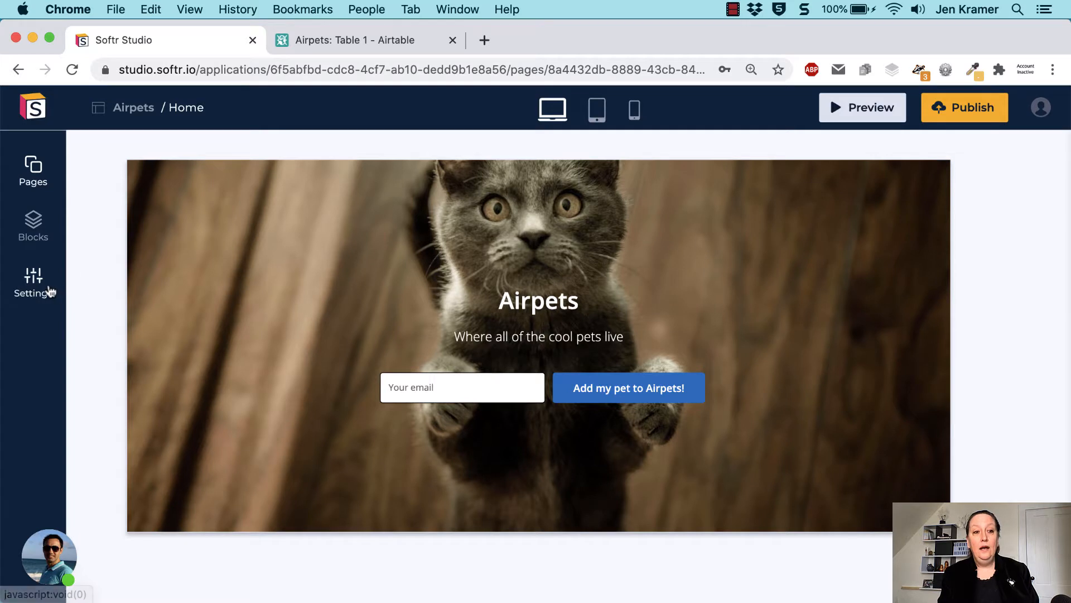
pyautogui.click(45, 287)
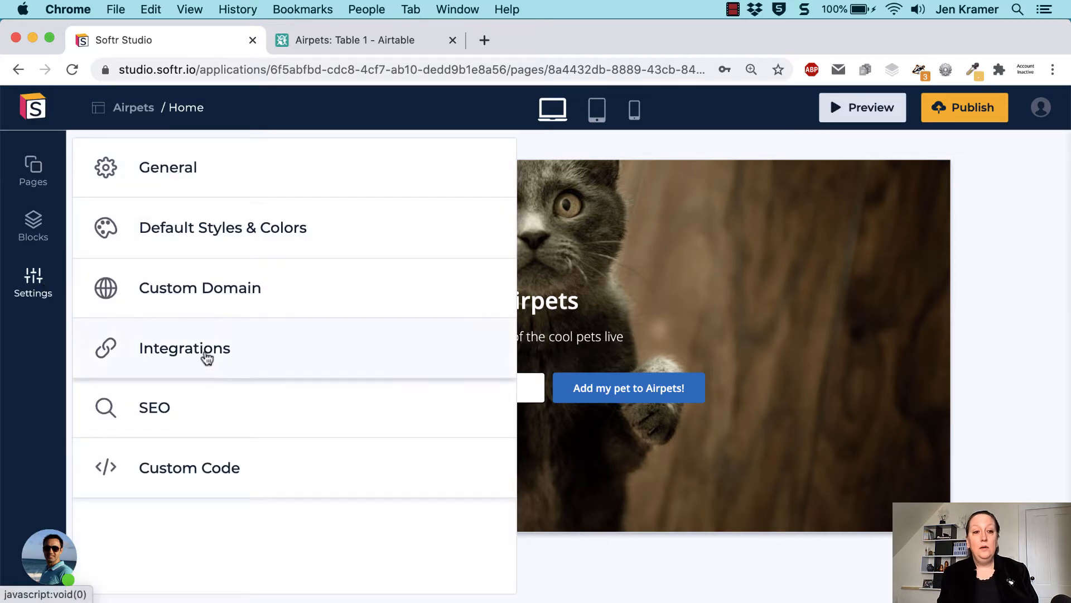
pyautogui.click(217, 359)
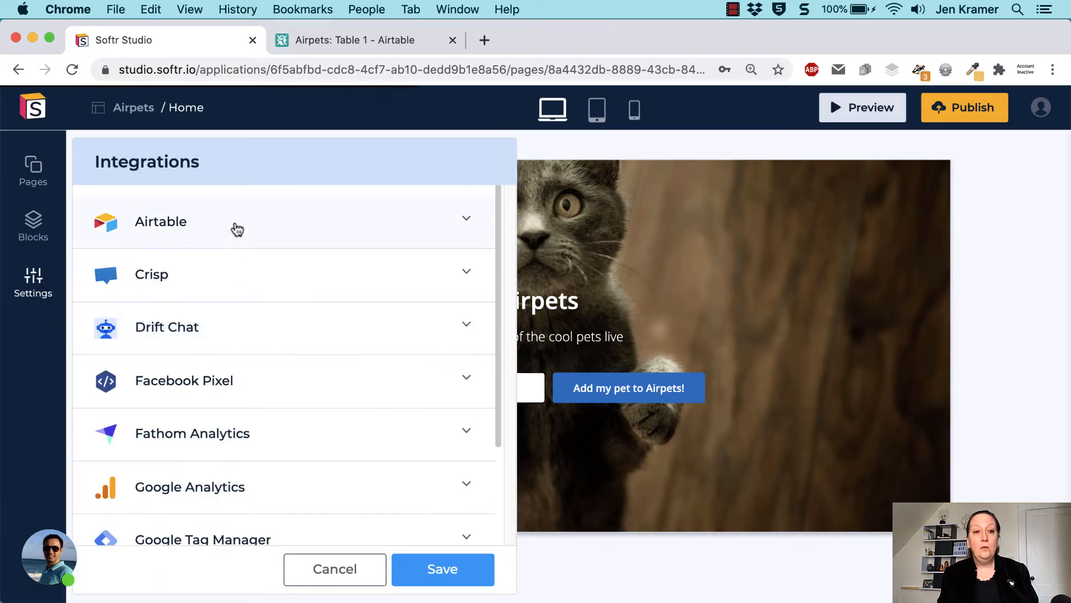
pyautogui.click(236, 229)
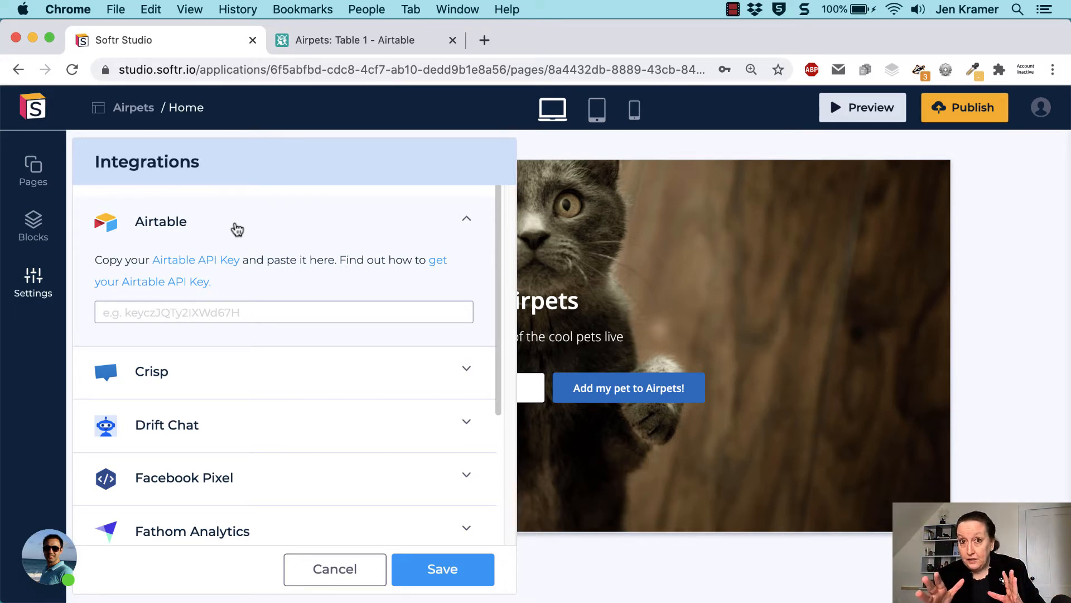
# - Switch to Airtable and open the Authentication section of the Airpets base's API documentation
pyautogui.click(326, 45)
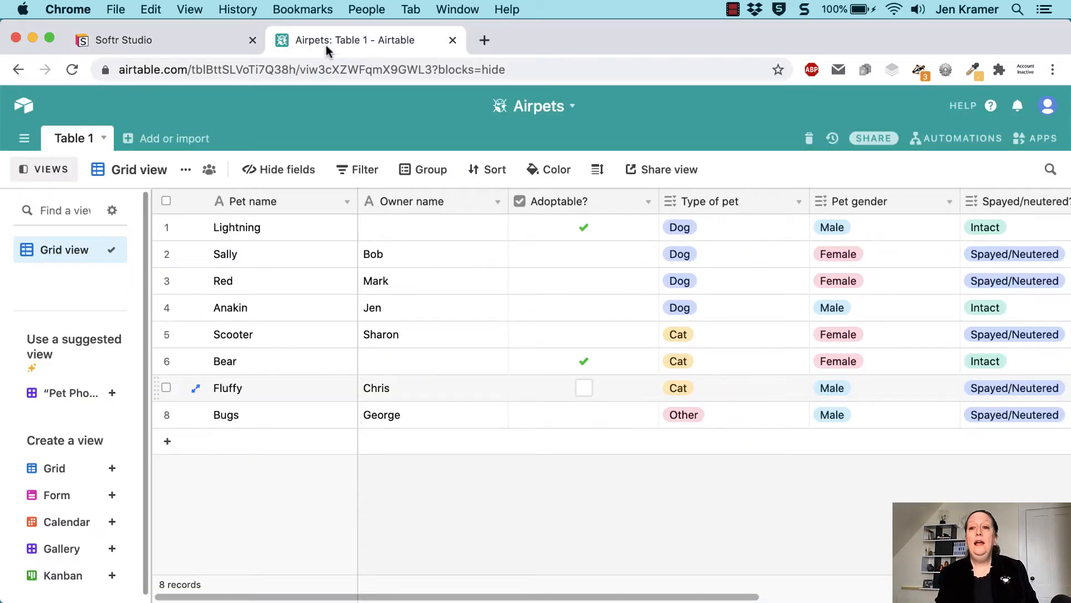
pyautogui.click(971, 112)
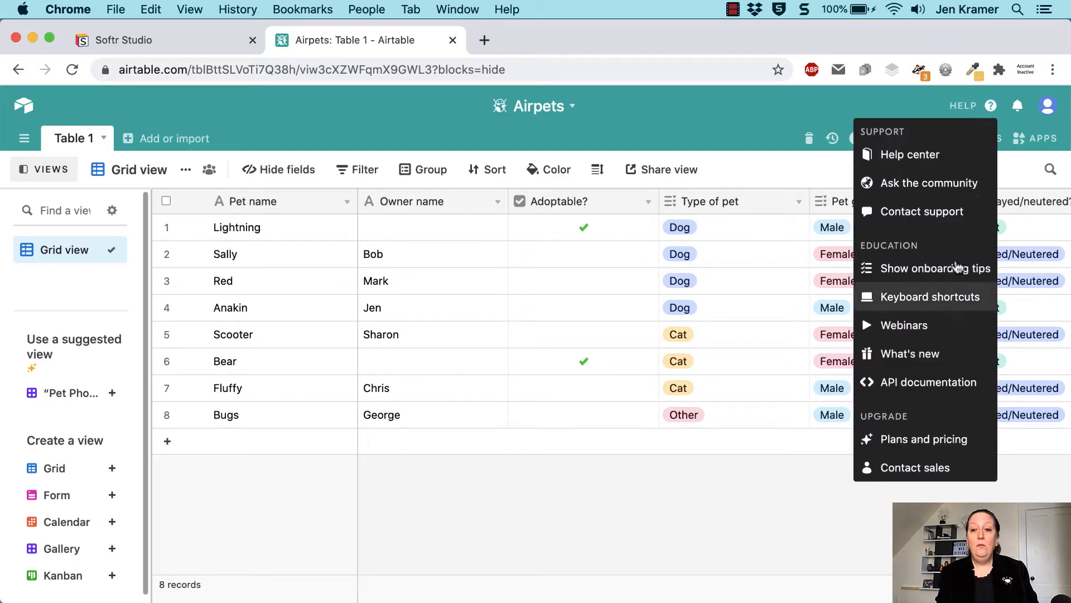
pyautogui.click(957, 394)
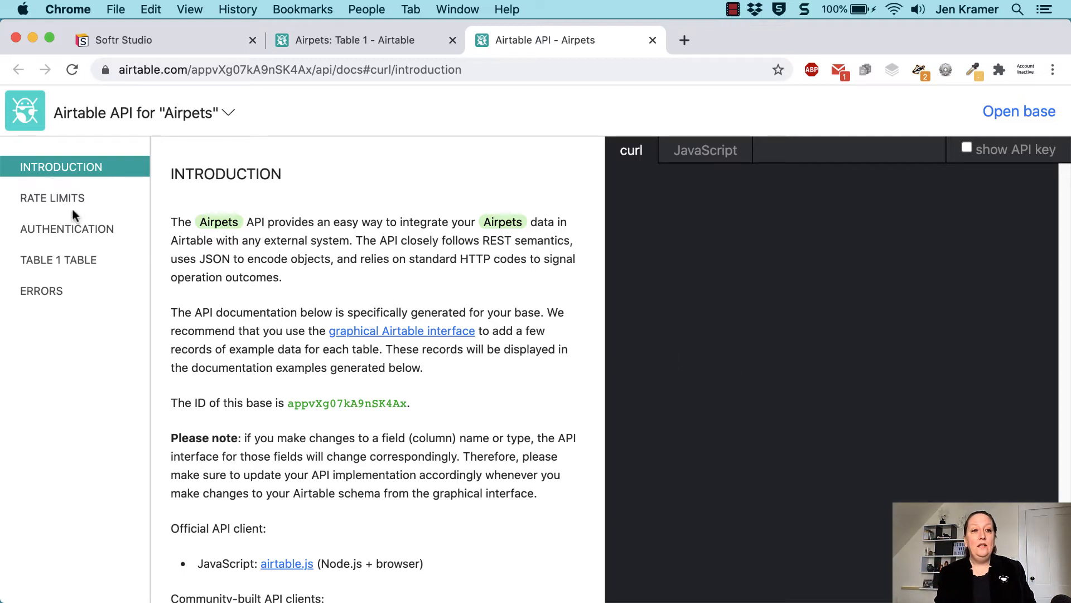
pyautogui.click(62, 240)
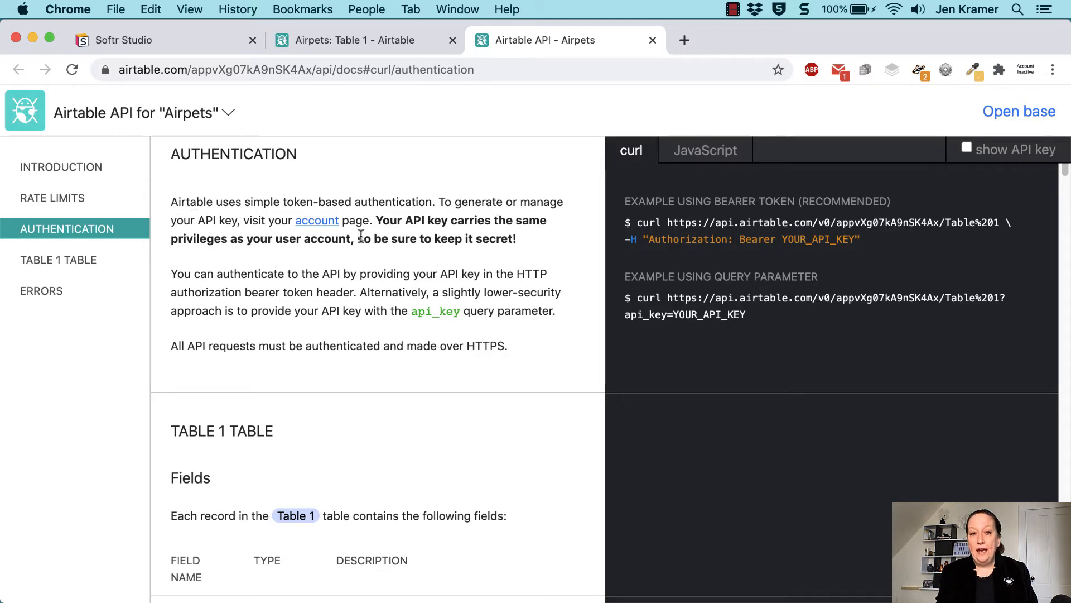
# - Open the Airtable account page from the documentation and copy the personal API key
pyautogui.click(317, 221)
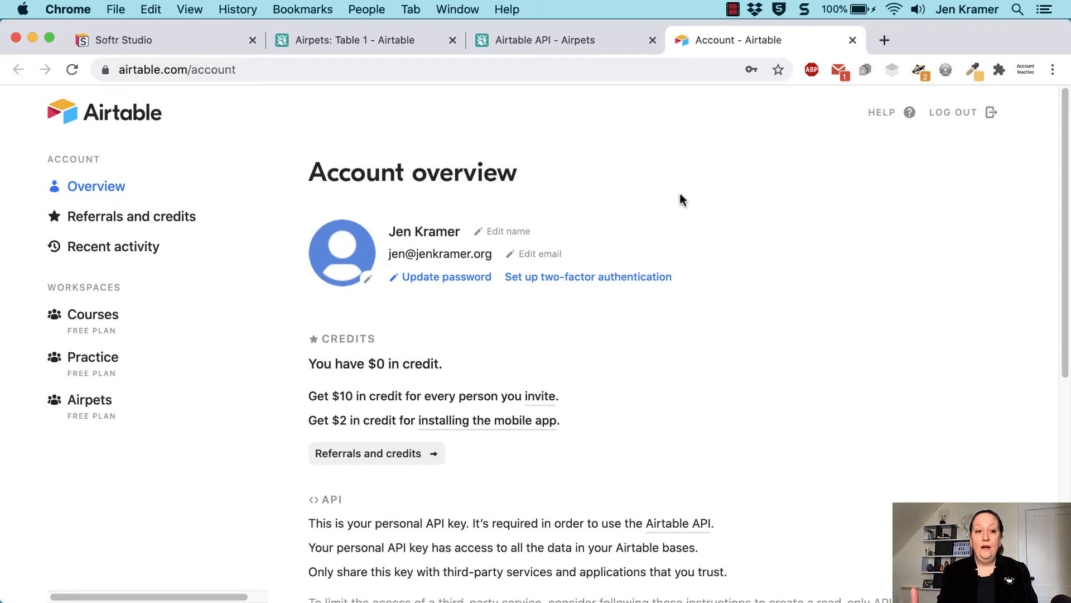
pyautogui.scroll(-5, 698, 326)
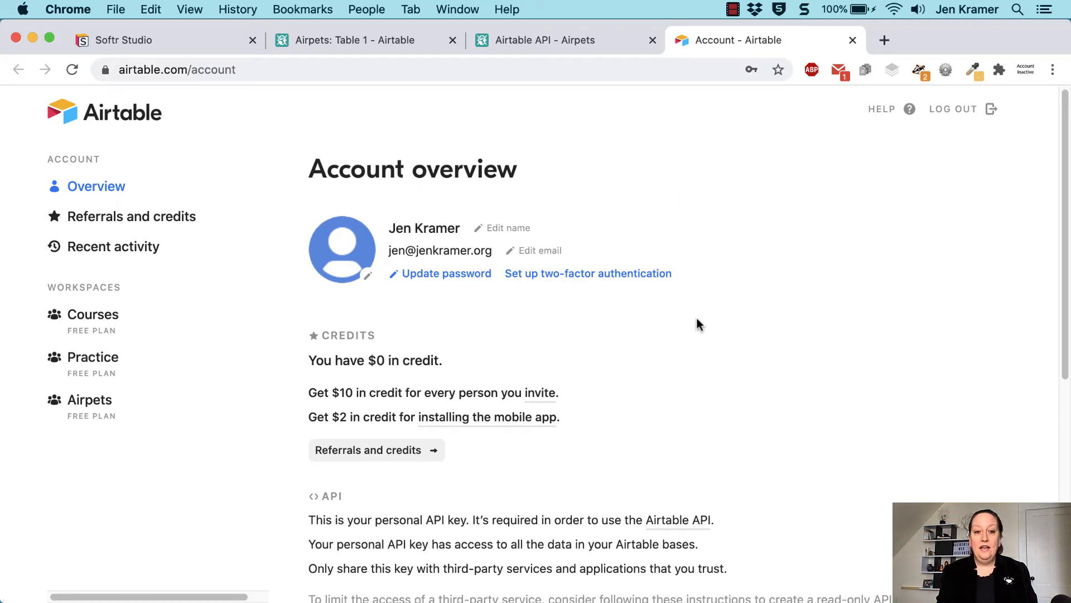
pyautogui.scroll(-7, 698, 322)
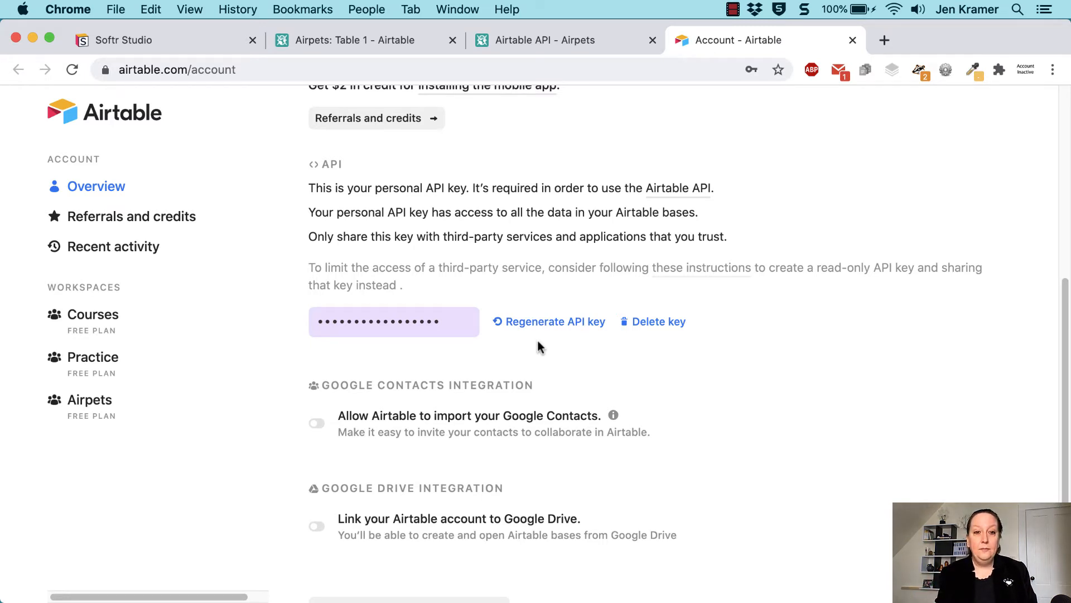
pyautogui.click(463, 323)
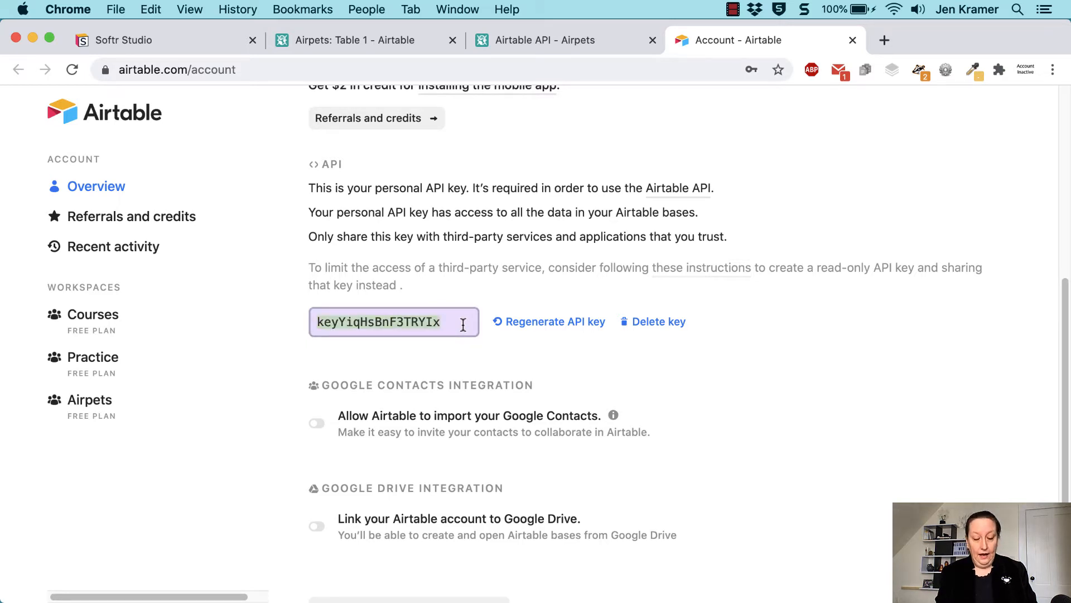
pyautogui.press('super+c')
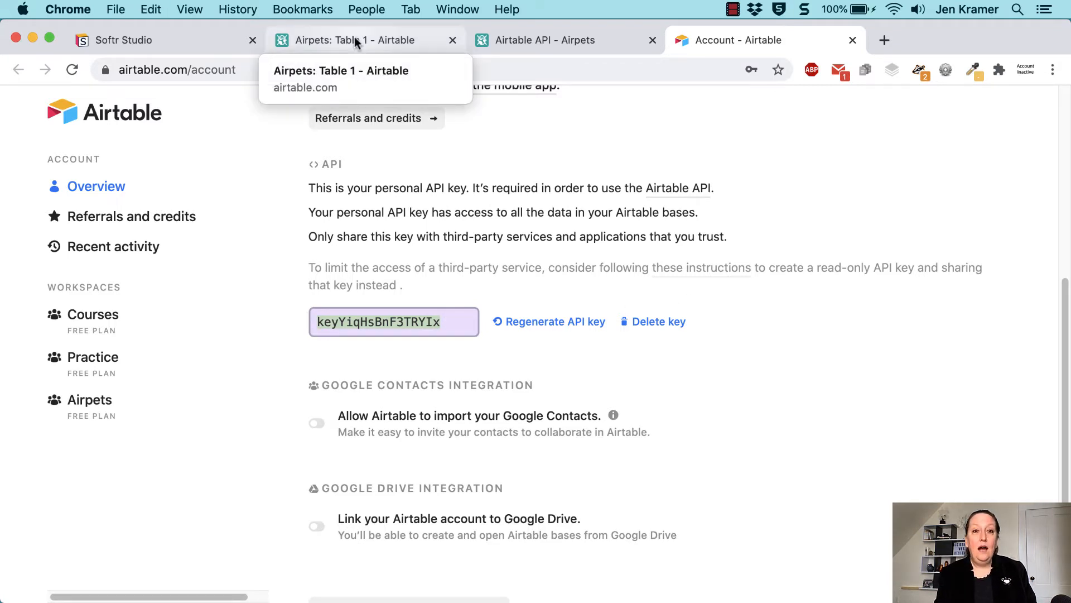
# - Switch to Softr Studio, paste the API key into the Airtable integration and save it
pyautogui.click(188, 49)
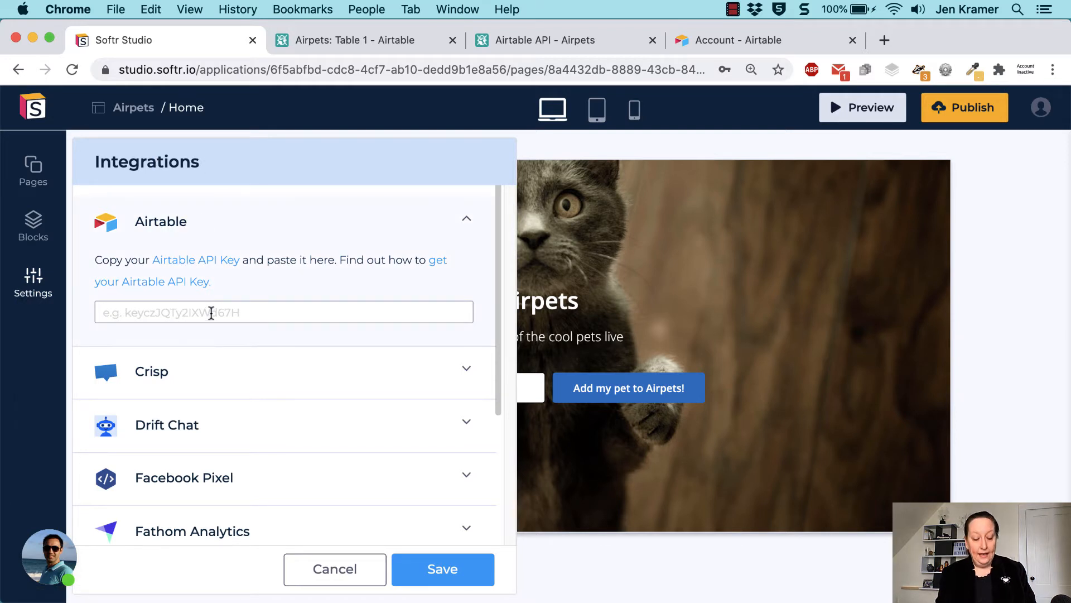
pyautogui.press('super+v')
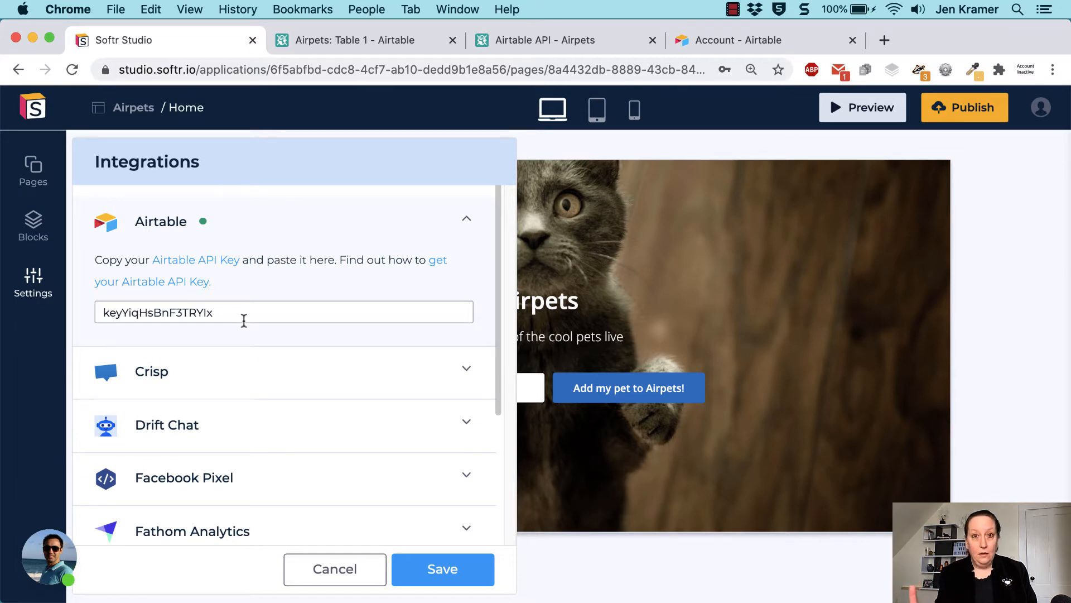
pyautogui.click(472, 579)
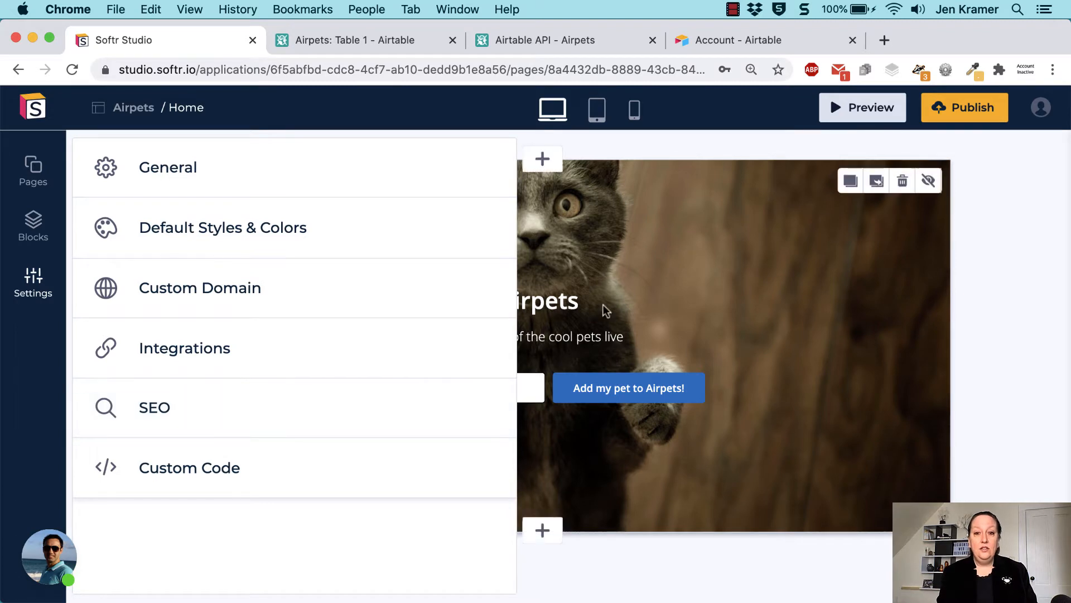
# - Add the Listing block "List with vertical cards and visible button" below the Airpets banner on the Home page
pyautogui.click(765, 482)
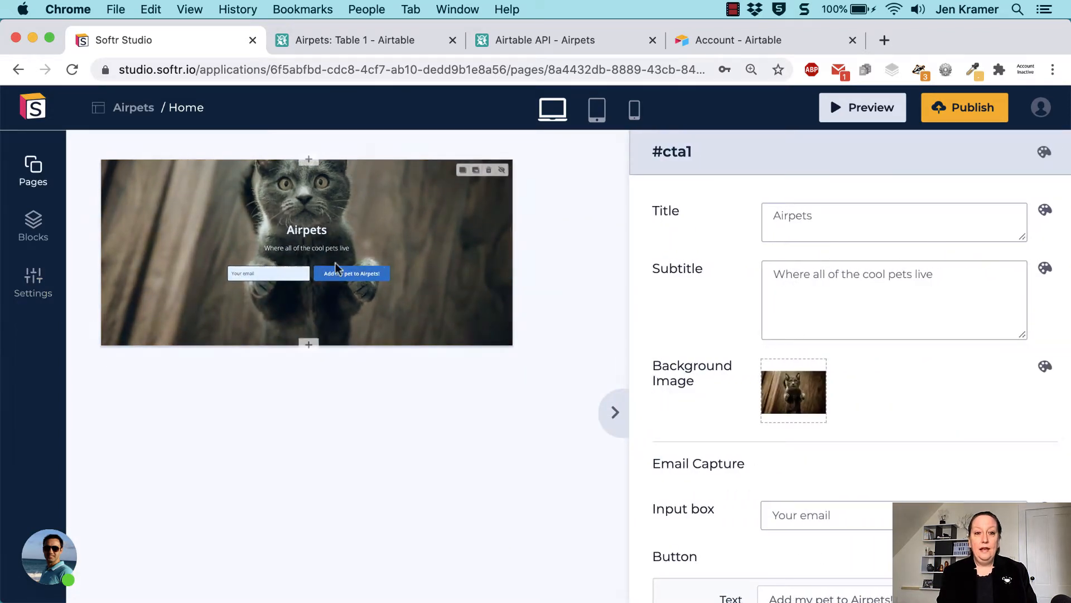
pyautogui.click(308, 346)
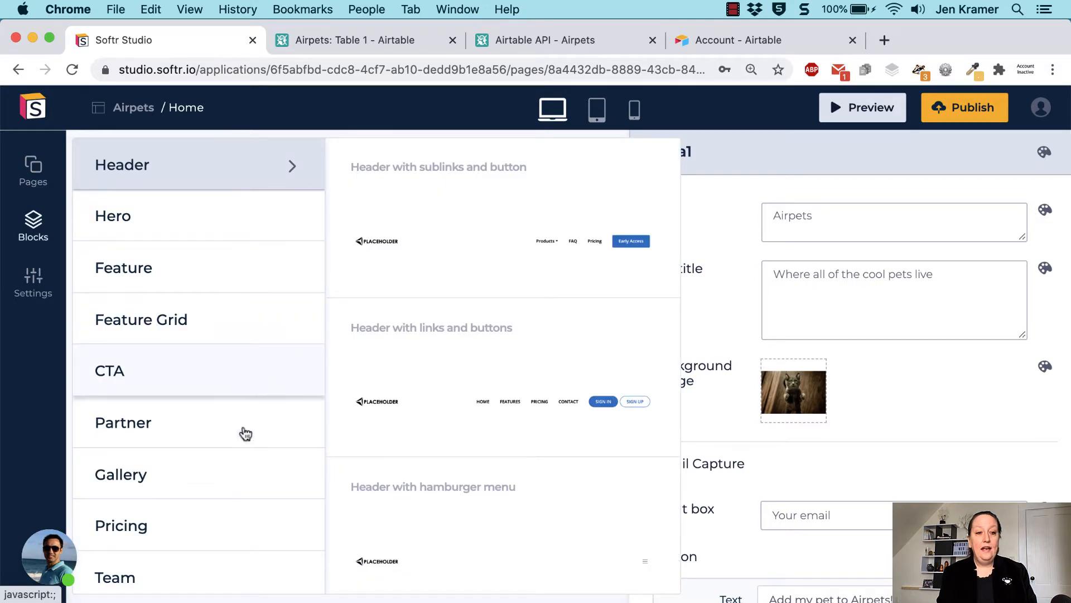
pyautogui.scroll(-5, 241, 435)
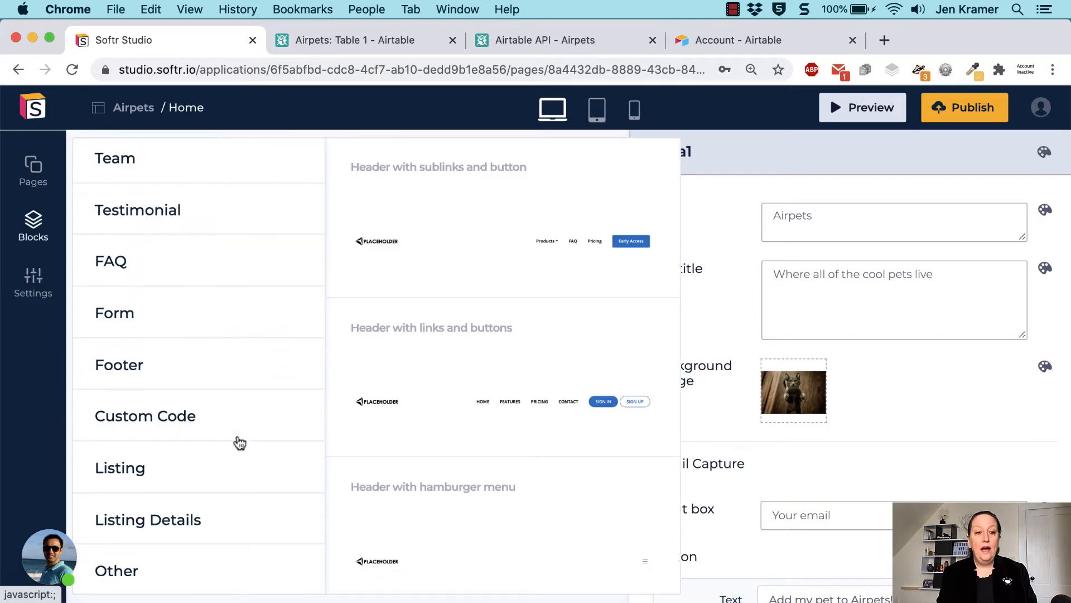
pyautogui.click(143, 473)
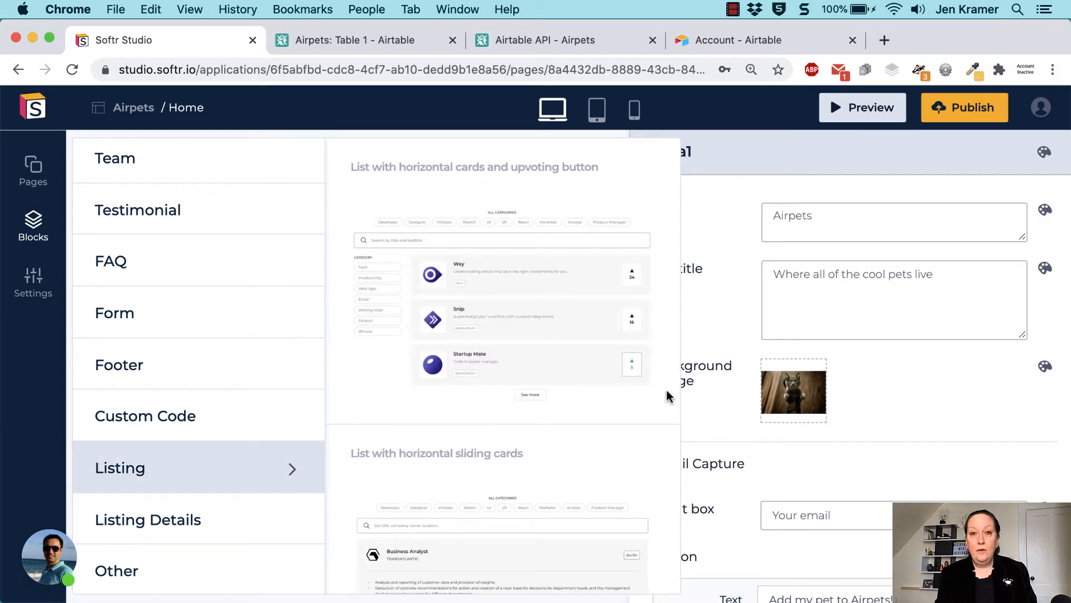
pyautogui.scroll(-10, 669, 396)
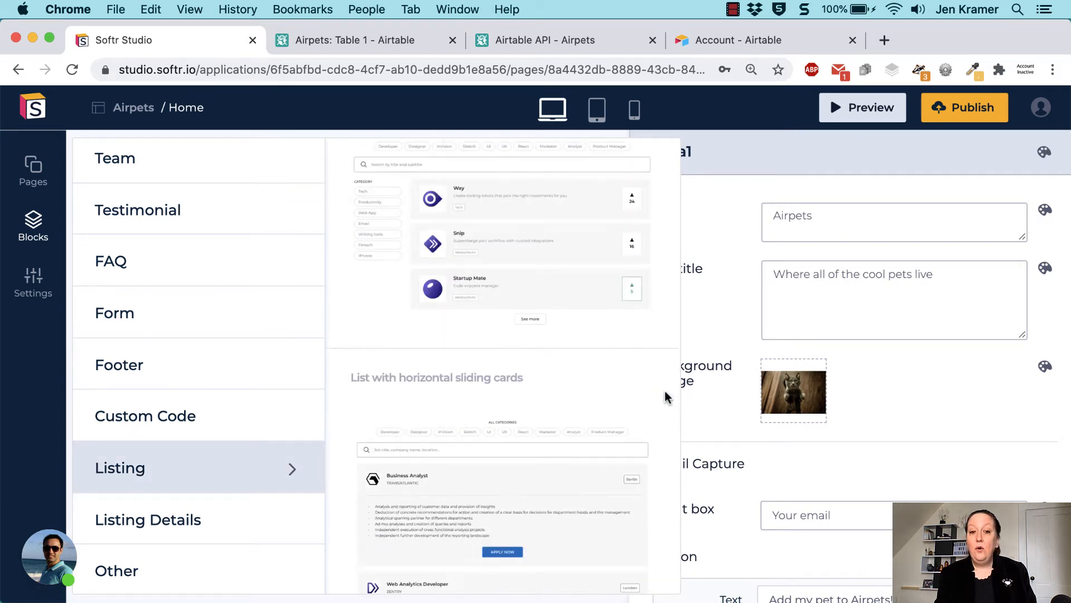
pyautogui.scroll(-10, 667, 398)
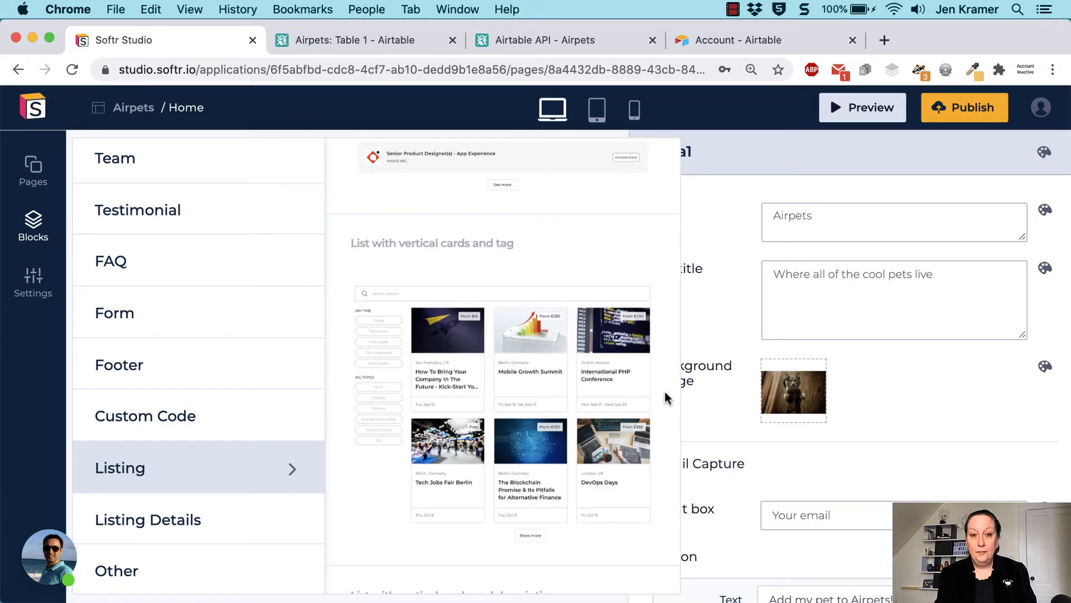
pyautogui.scroll(-15, 664, 399)
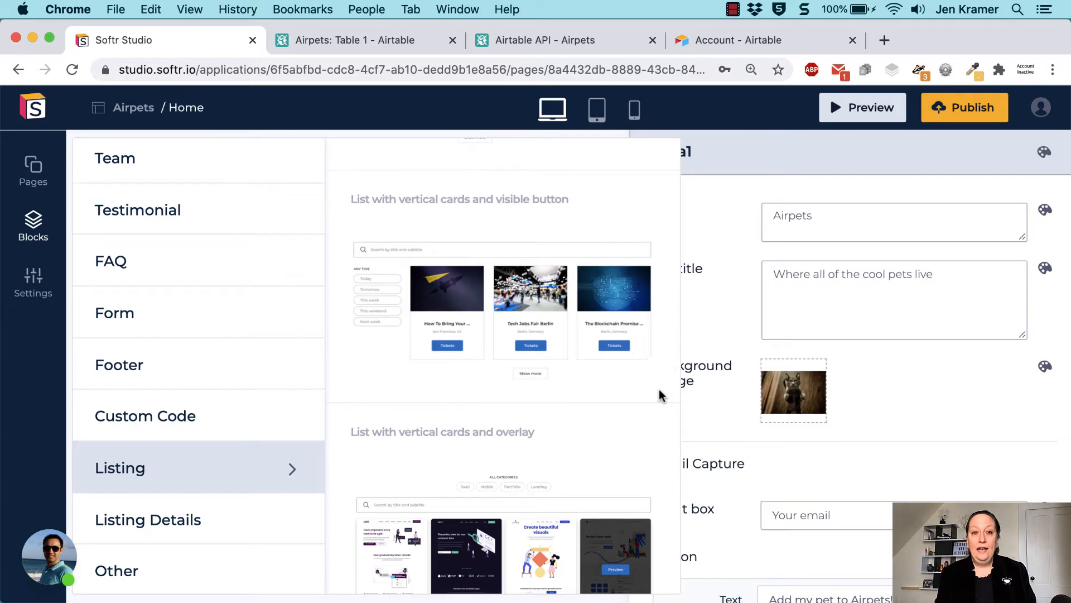
pyautogui.moveTo(622, 366)
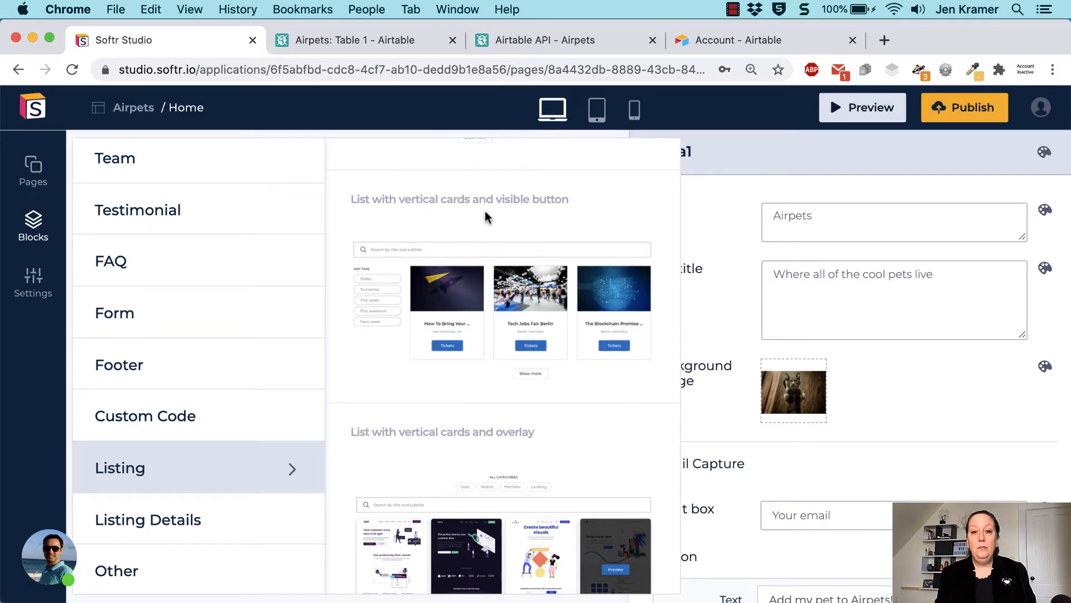
pyautogui.scroll(-6, 550, 323)
pyautogui.scroll(-1, 548, 325)
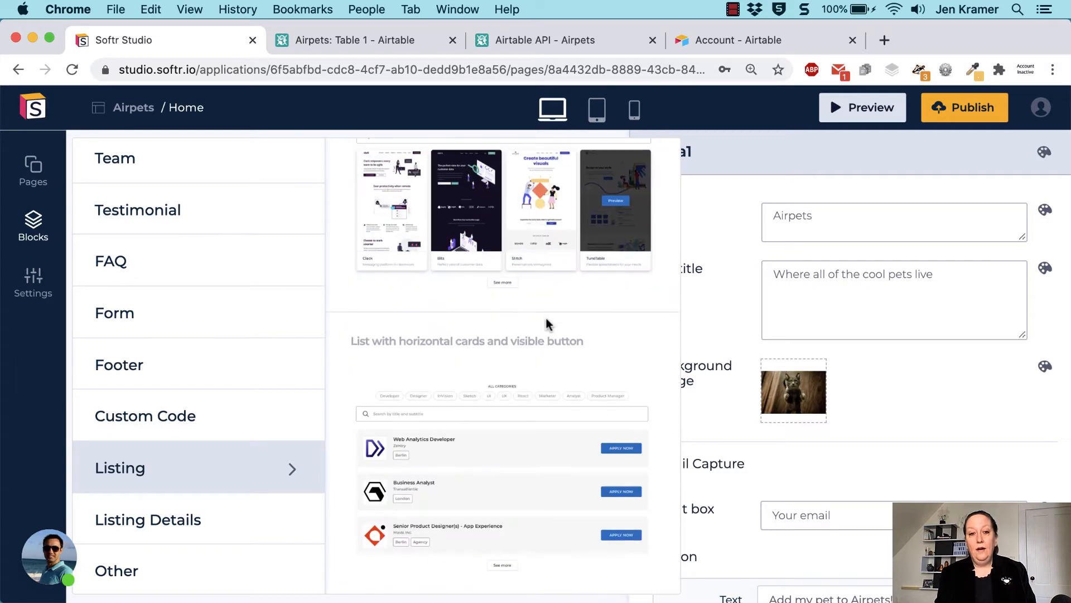
pyautogui.scroll(7, 547, 325)
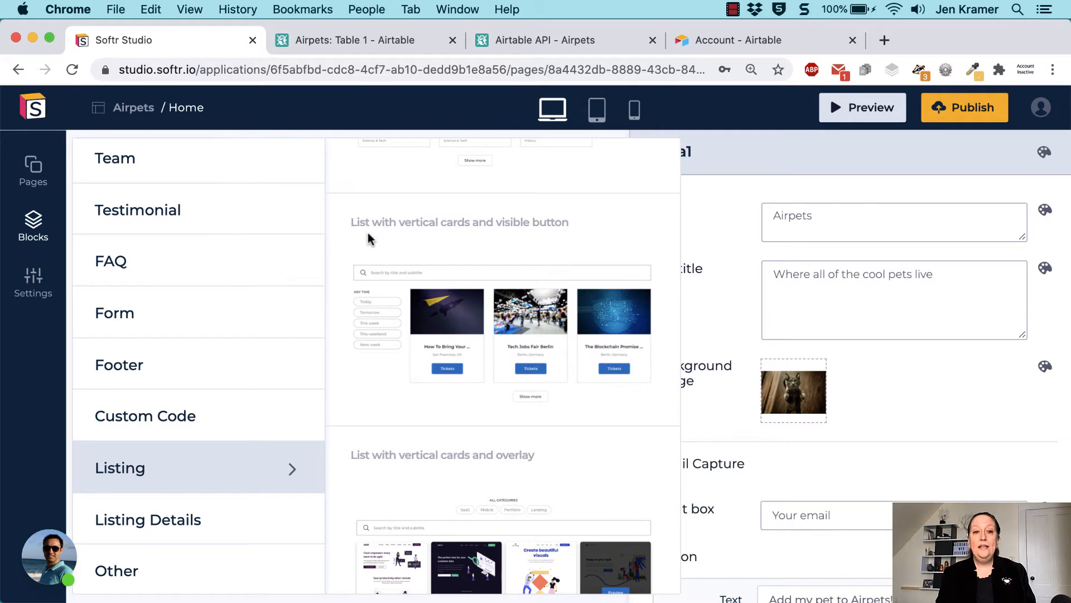
pyautogui.moveTo(526, 317)
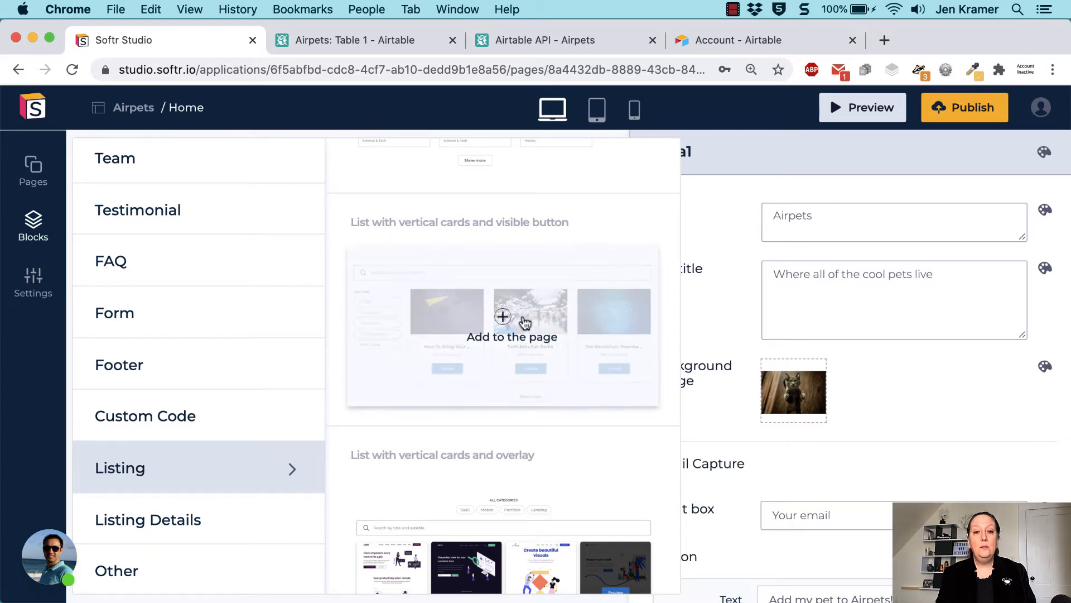
pyautogui.click(503, 318)
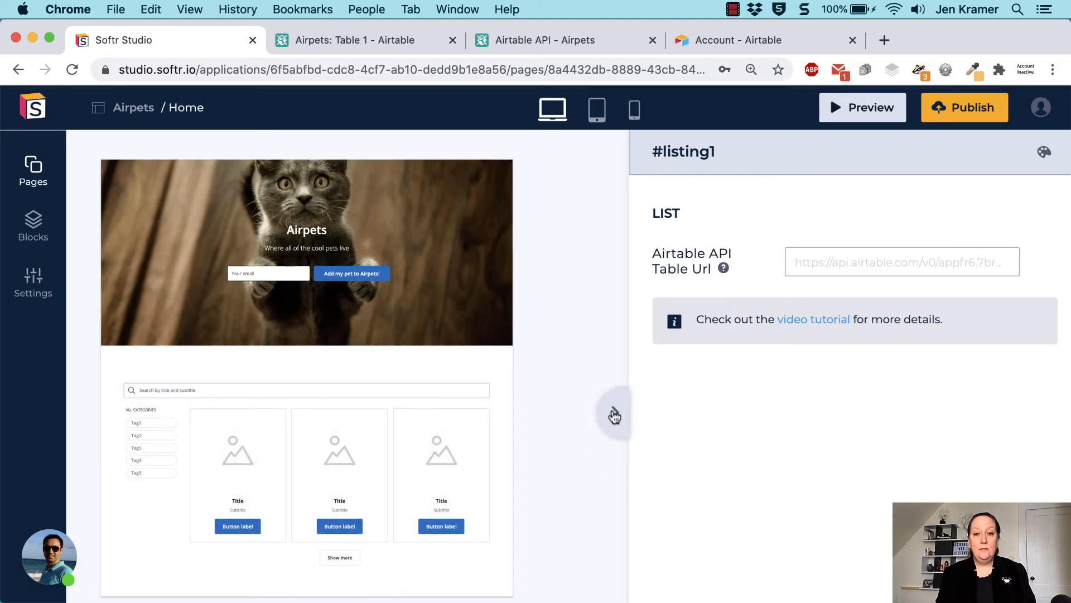
# - Examine the new listing block's search bar, category tags and cards at full width, and reopen its settings
pyautogui.click(614, 412)
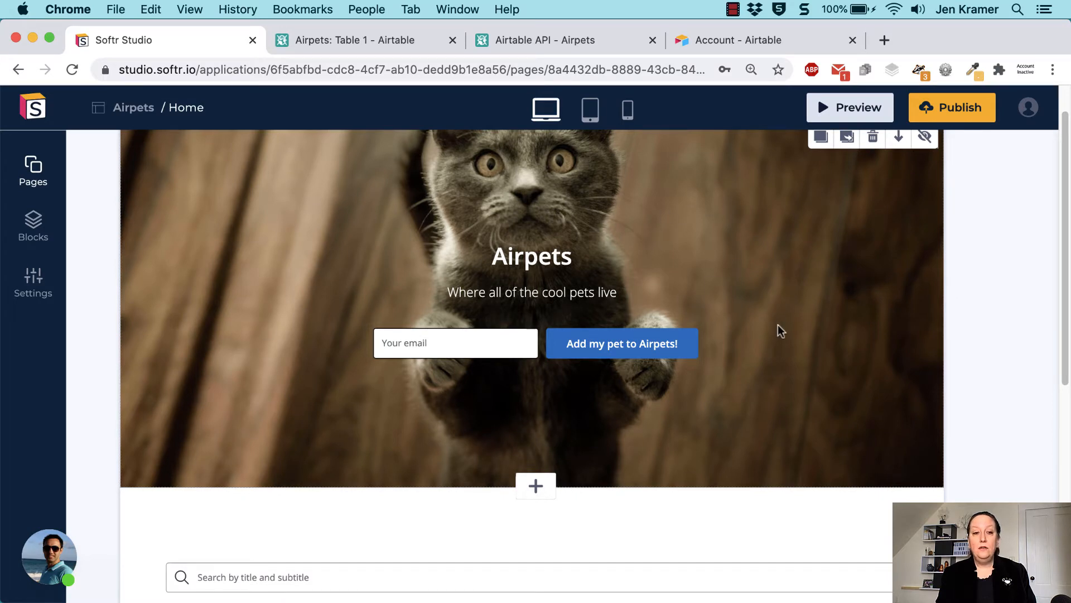
pyautogui.scroll(-5, 779, 324)
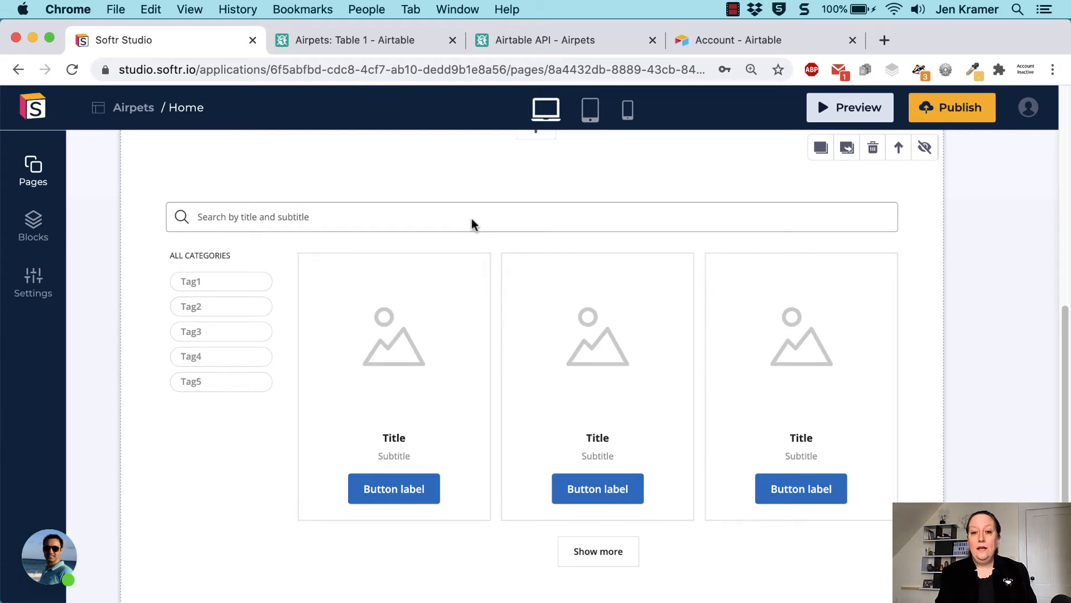
pyautogui.click(748, 272)
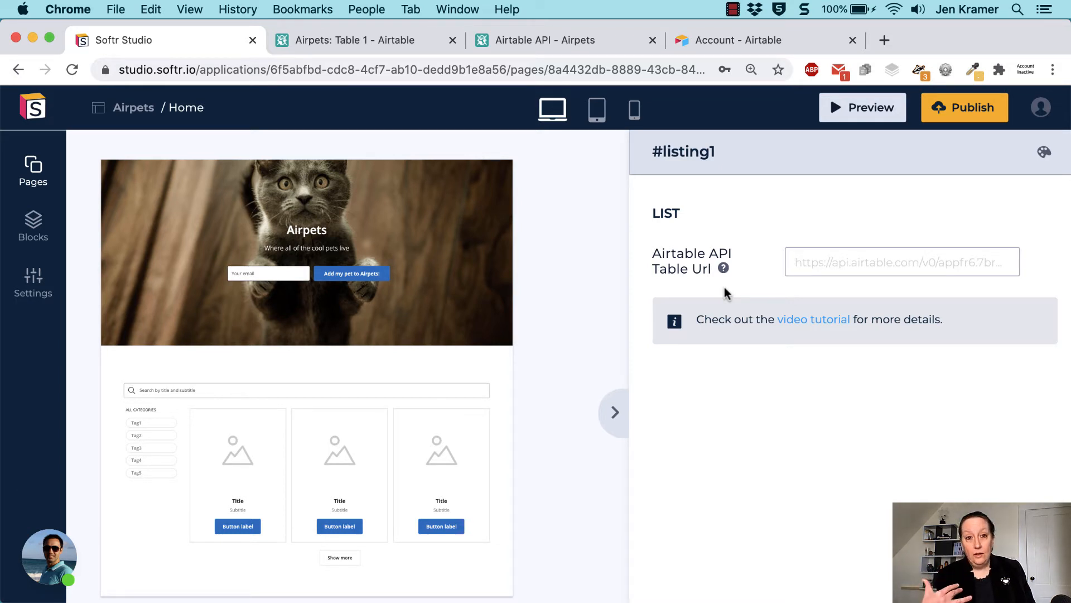
# - Copy the Table 1 URL from the Airtable API documentation's bearer token example and paste it as the listing's Airtable API Table Url in Softr Studio
pyautogui.click(543, 39)
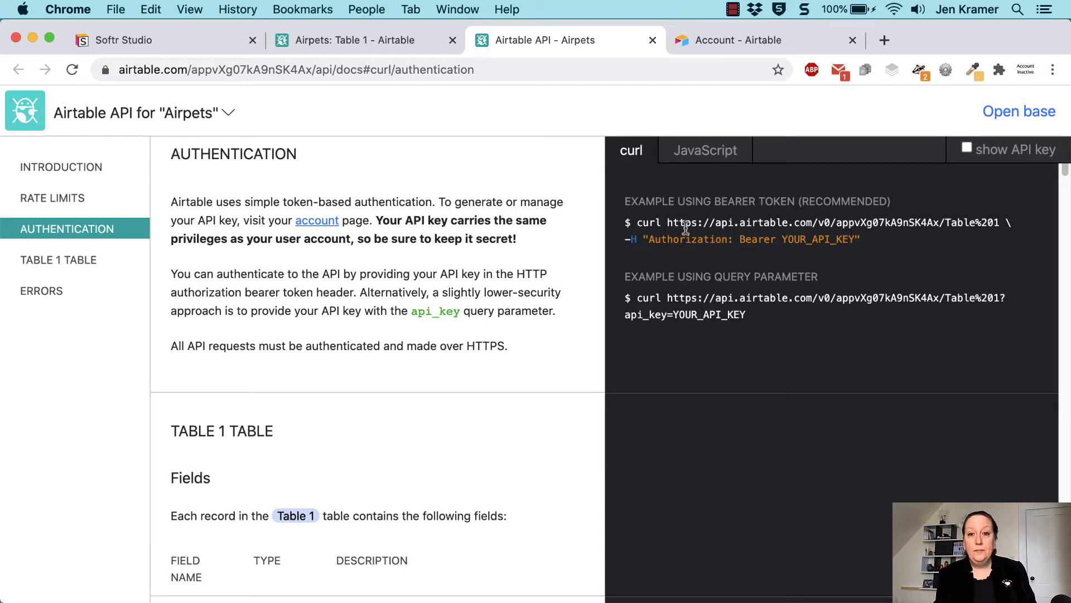
pyautogui.moveTo(635, 240); pyautogui.dragTo(636, 241)
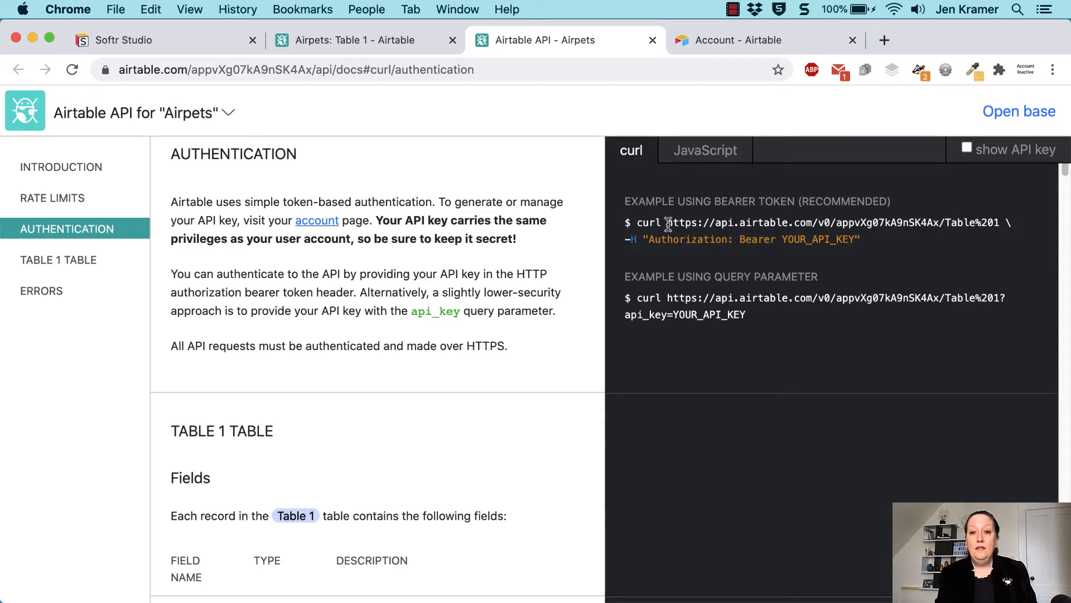
pyautogui.moveTo(668, 222); pyautogui.dragTo(999, 222)
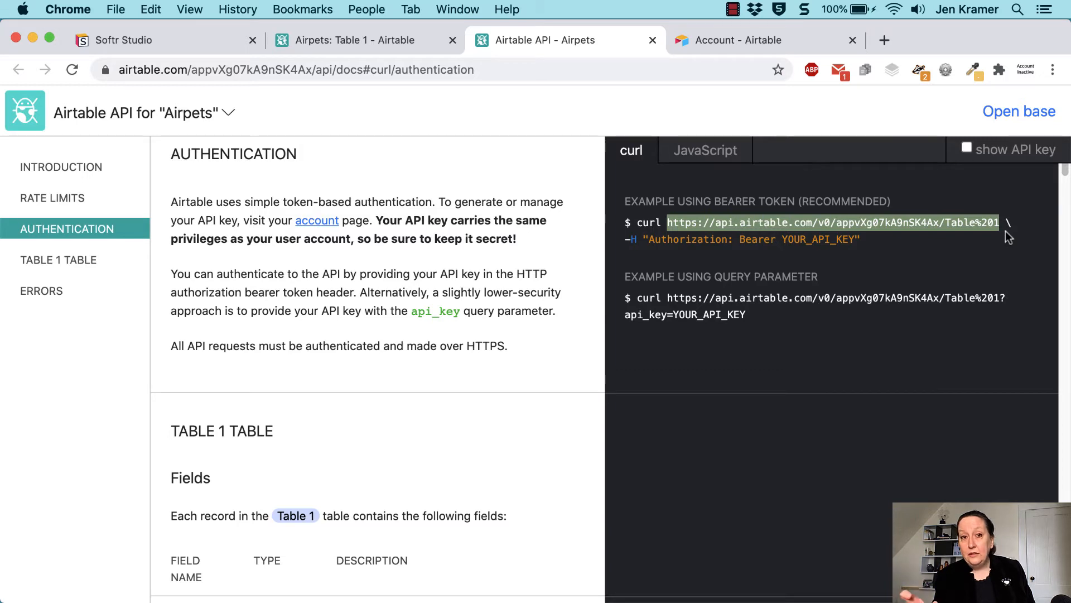
pyautogui.click(127, 40)
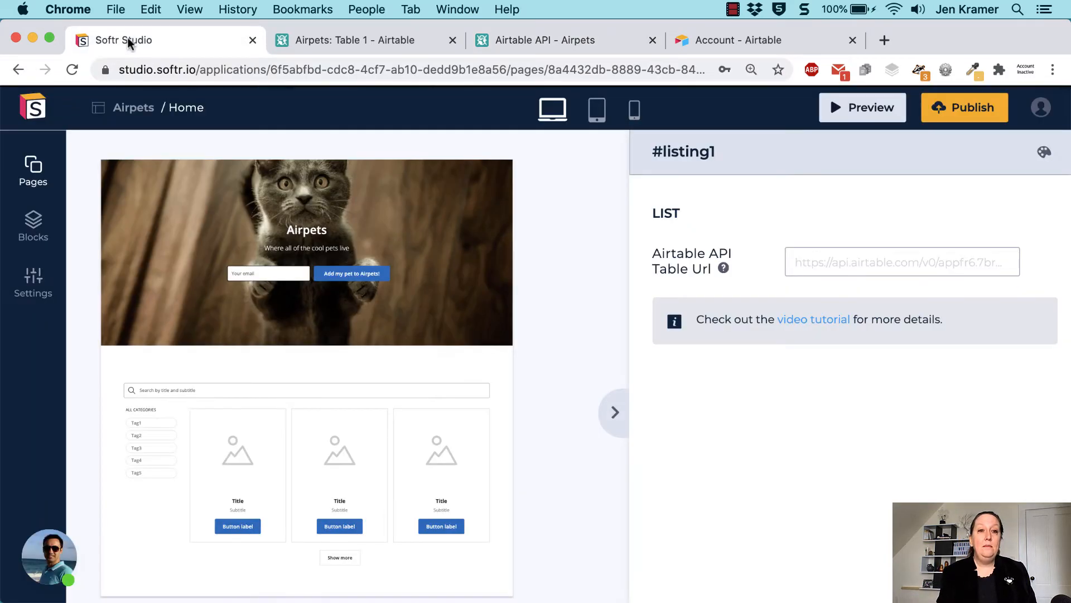
pyautogui.click(817, 260)
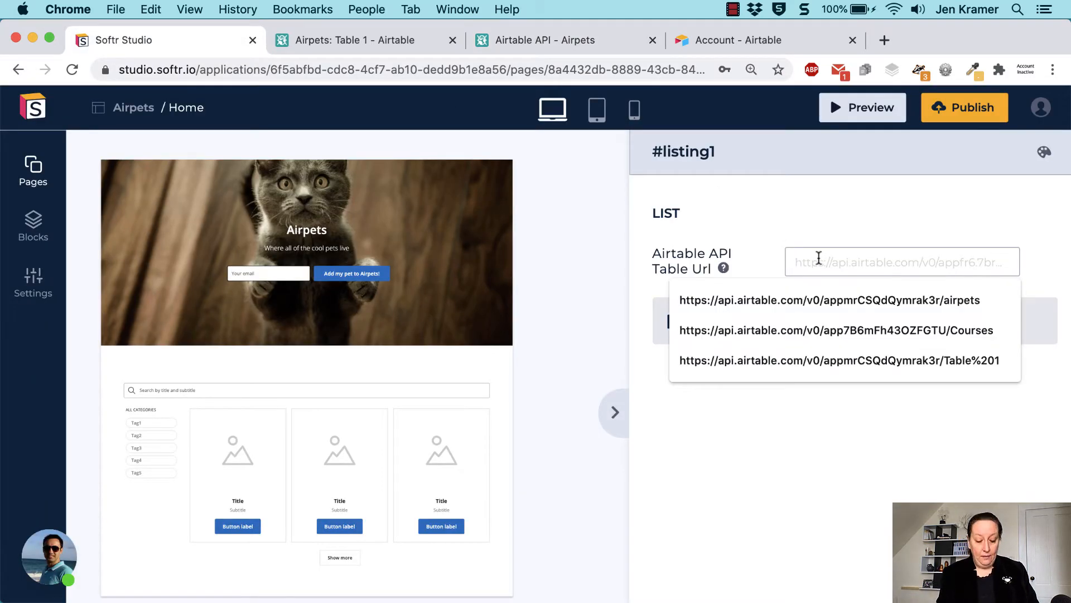
pyautogui.press('super+v')
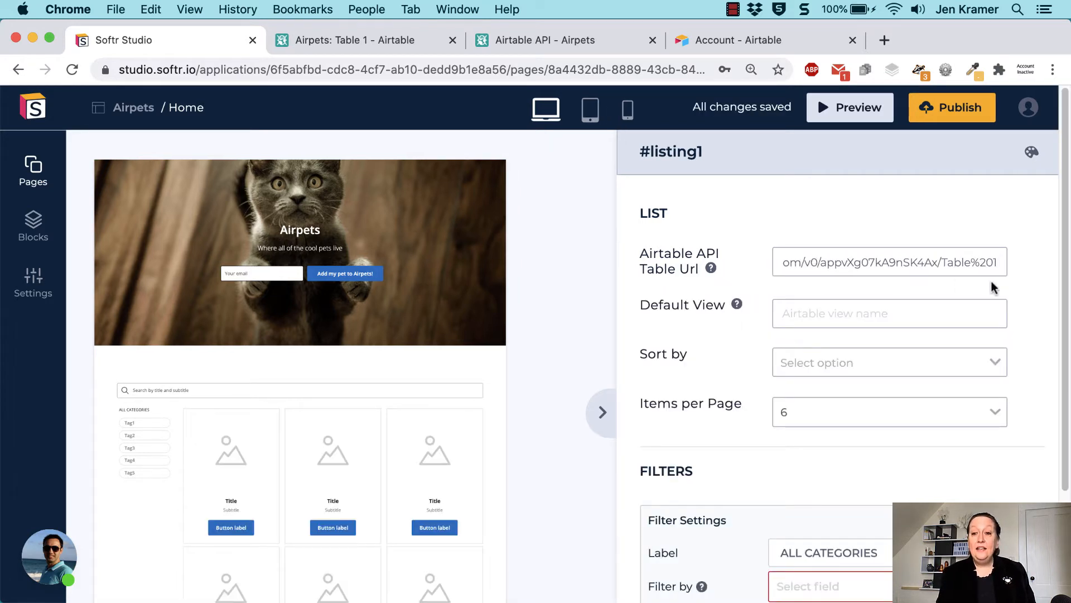
# - Turn off the search bar in the listing block's settings
pyautogui.scroll(-2, 991, 288)
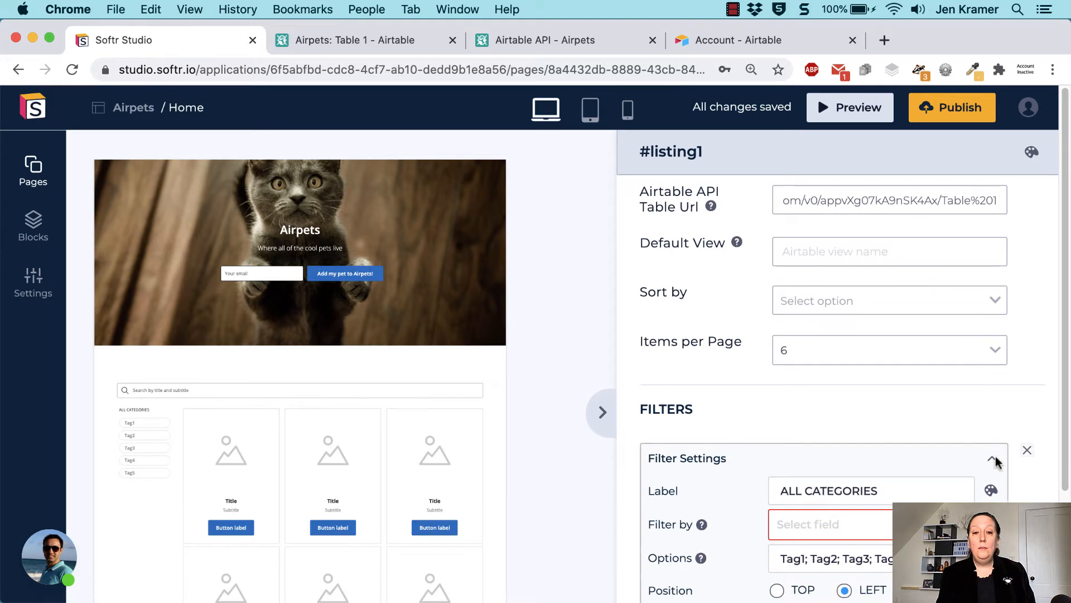
pyautogui.scroll(1, 1014, 268)
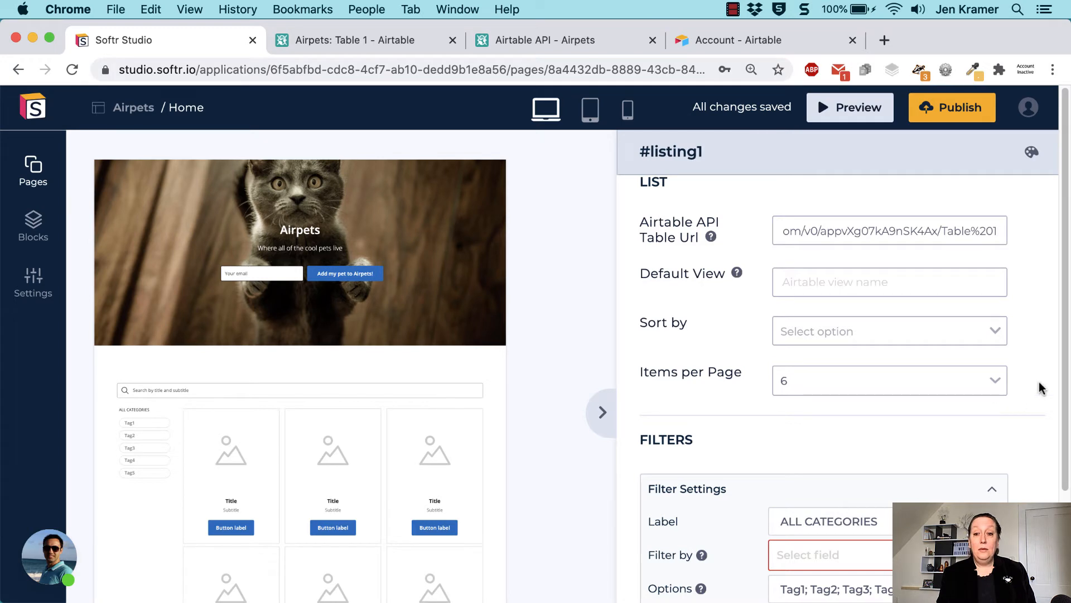
pyautogui.scroll(-4, 1029, 391)
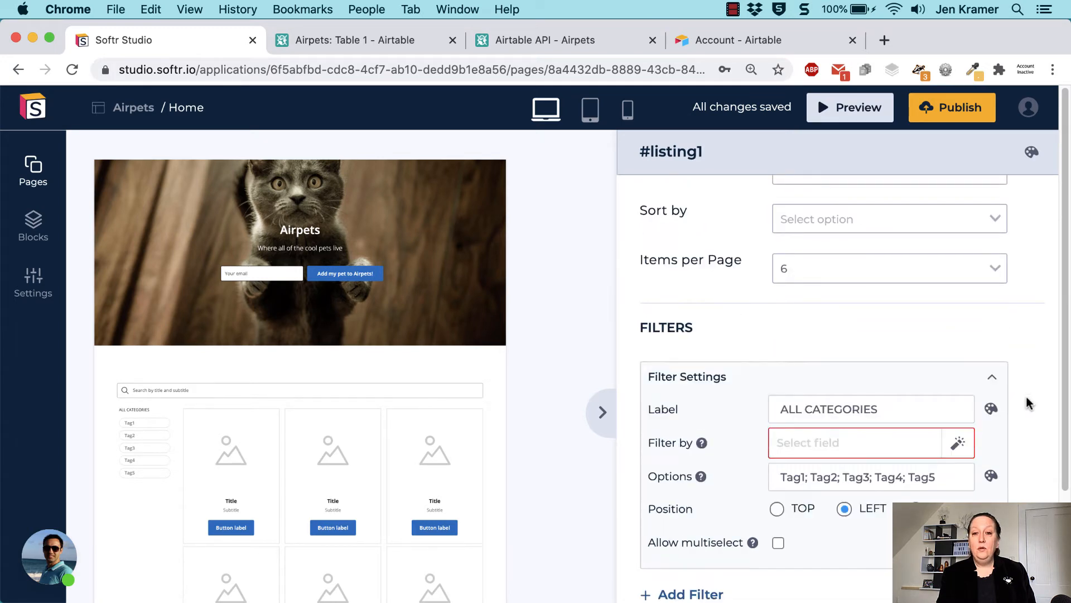
pyautogui.scroll(-10, 1028, 403)
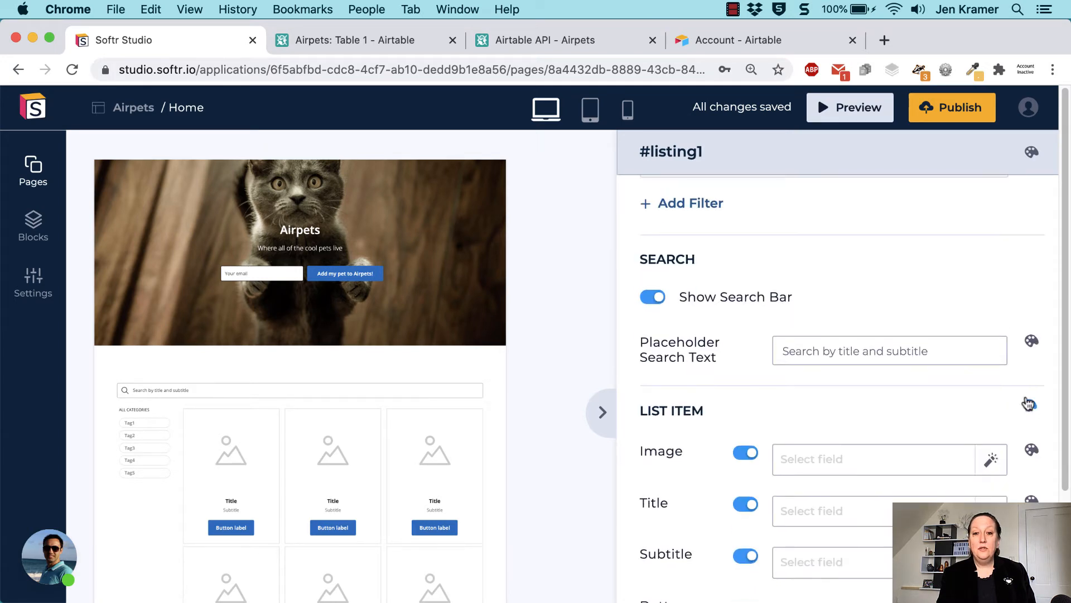
pyautogui.scroll(-2, 1028, 403)
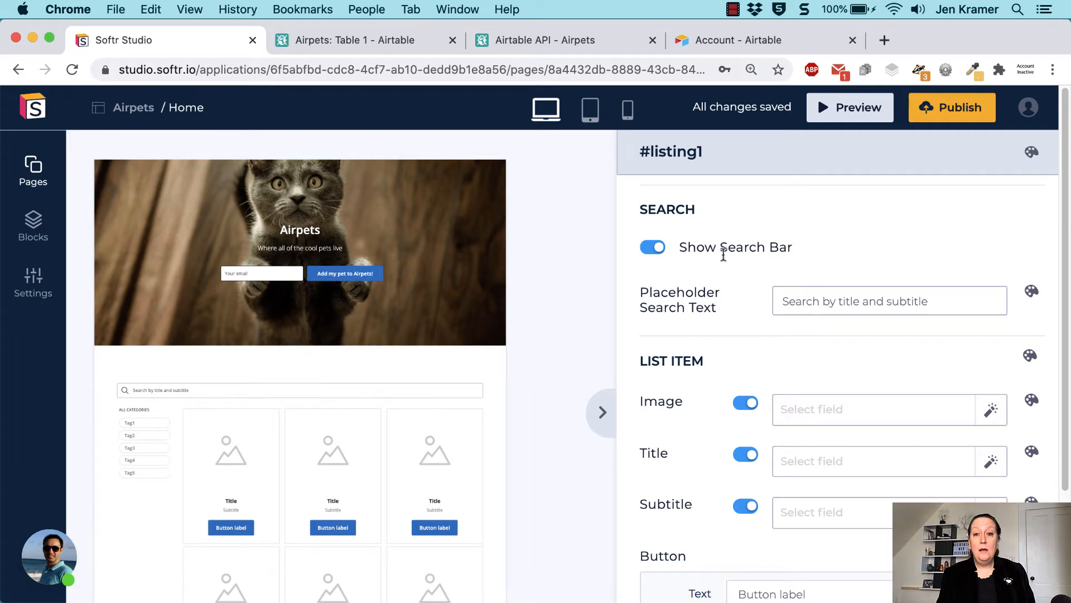
pyautogui.click(657, 252)
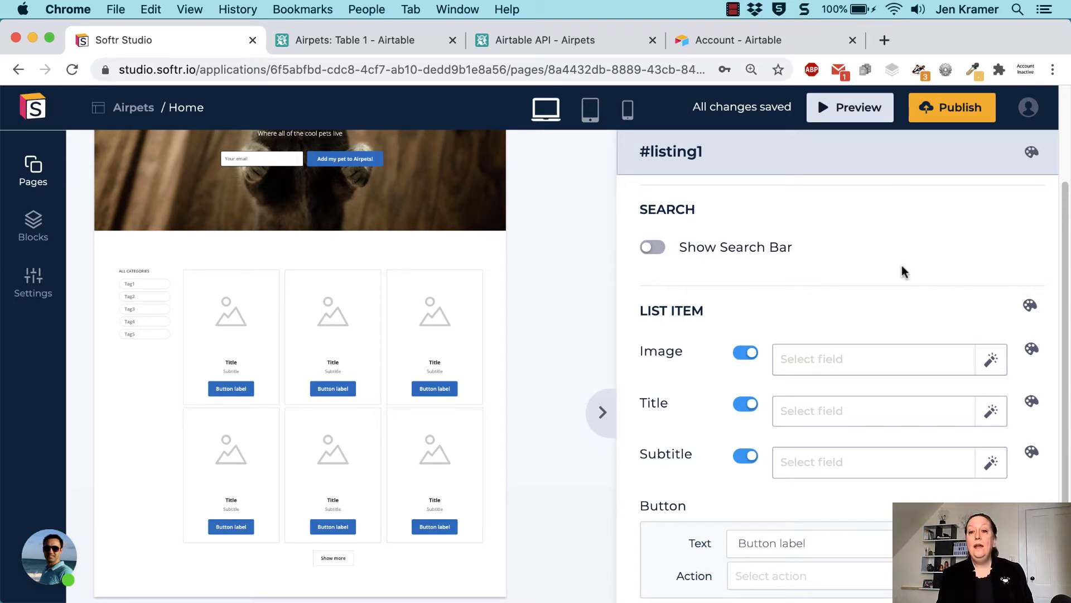
# - Switch to the Airpets base in Airtable and review all the columns of Table 1 available for the list items
pyautogui.scroll(-5, 889, 268)
pyautogui.scroll(2, 881, 262)
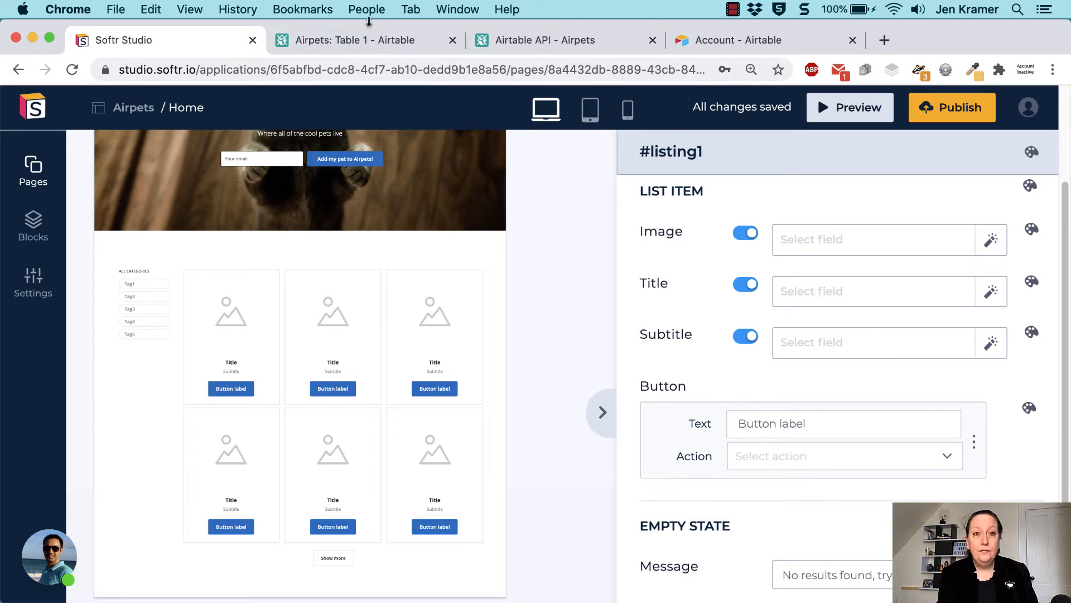
pyautogui.click(357, 40)
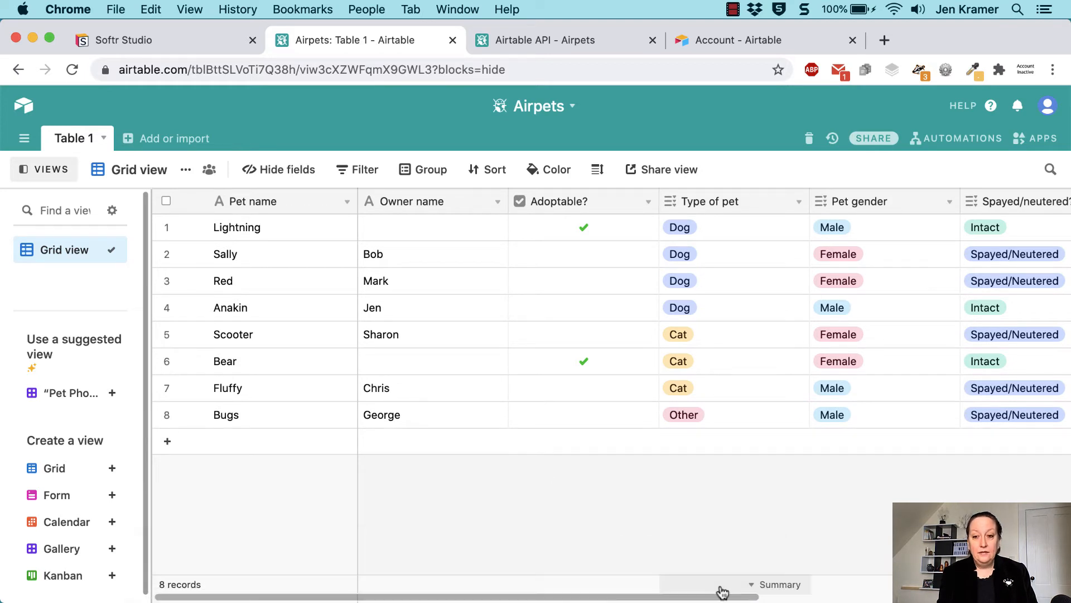
pyautogui.hscroll(8, 717, 591)
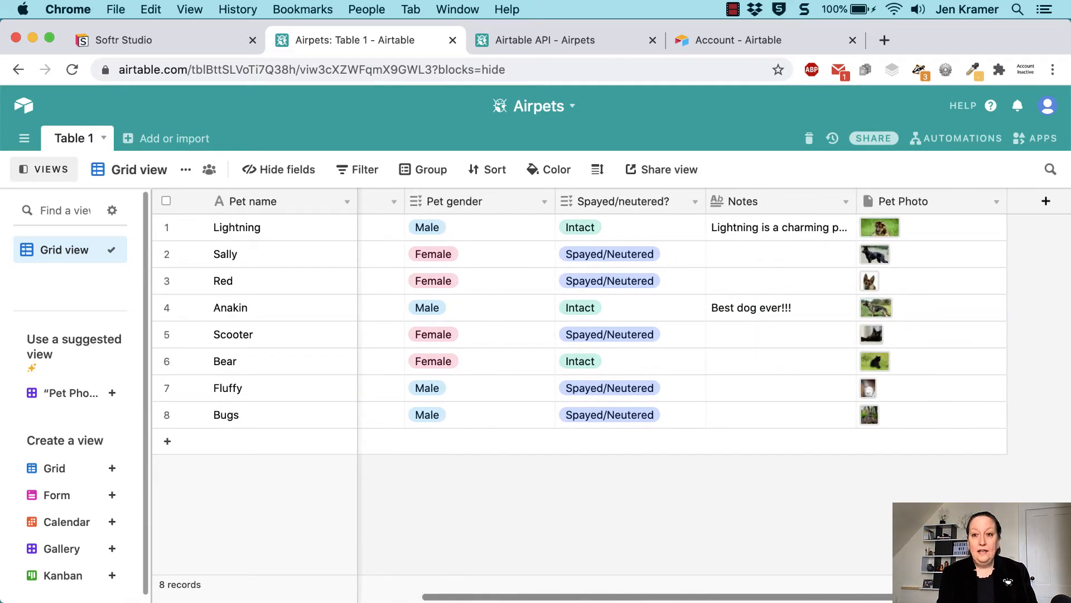
pyautogui.hscroll(-8, 613, 592)
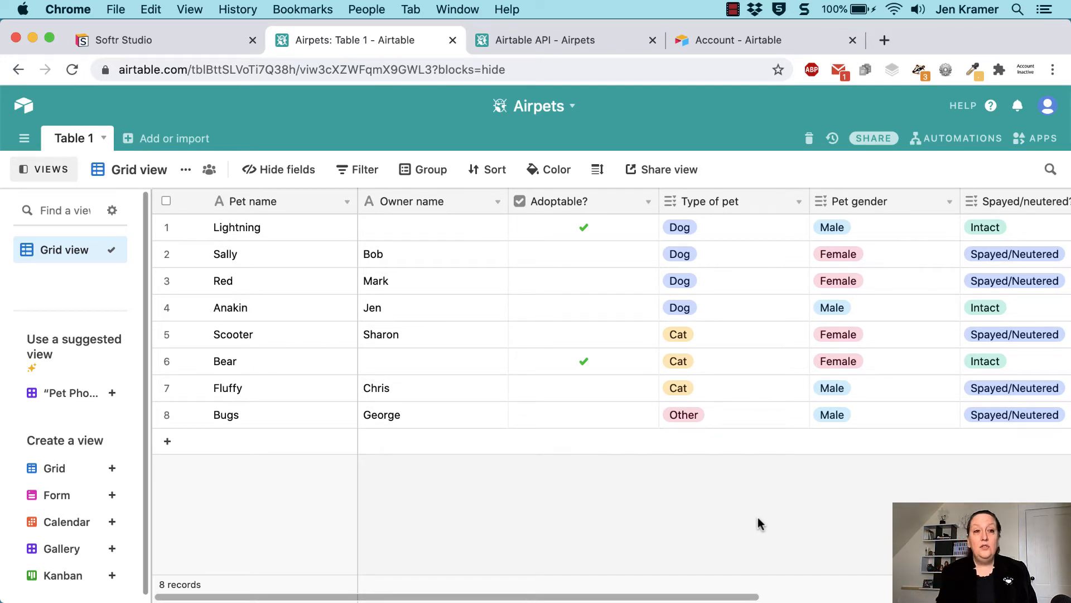
# - Return to Softr Studio and map the list item's Image to the Pet Photo field
pyautogui.click(147, 40)
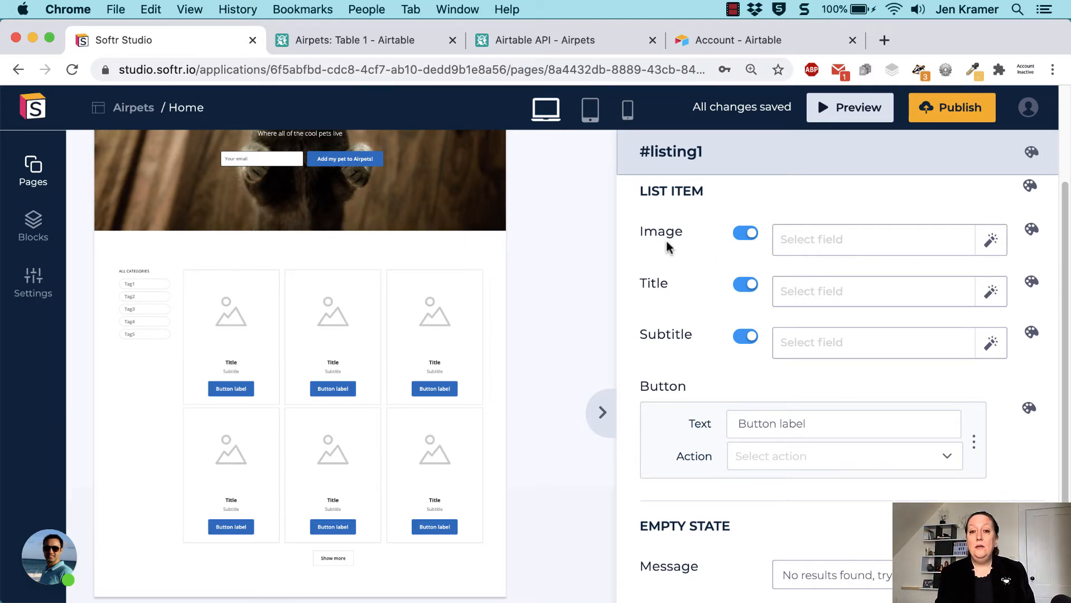
pyautogui.click(993, 245)
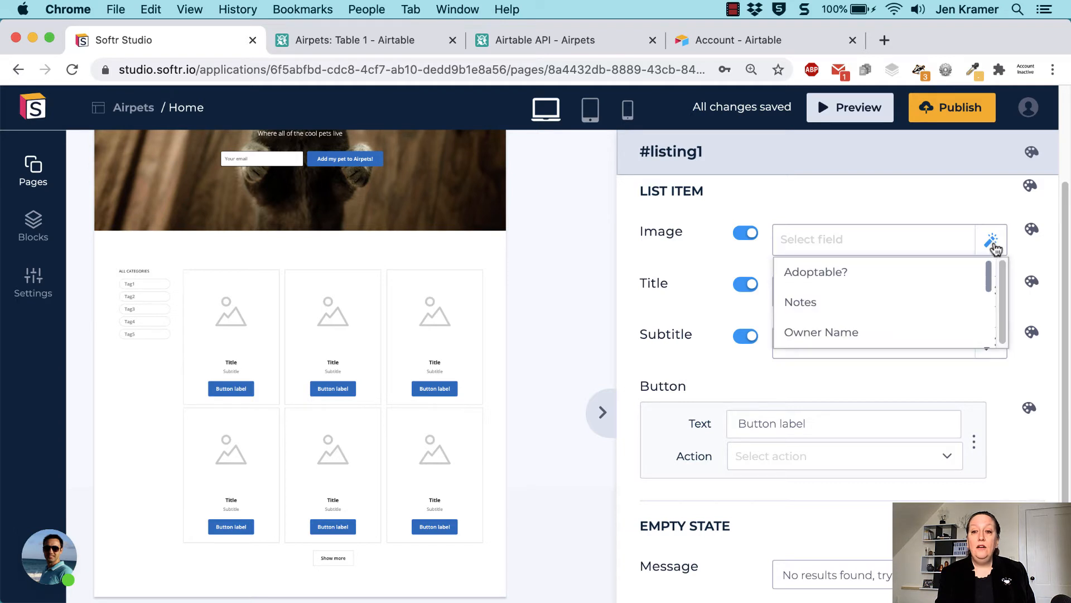
pyautogui.moveTo(990, 266); pyautogui.dragTo(982, 292)
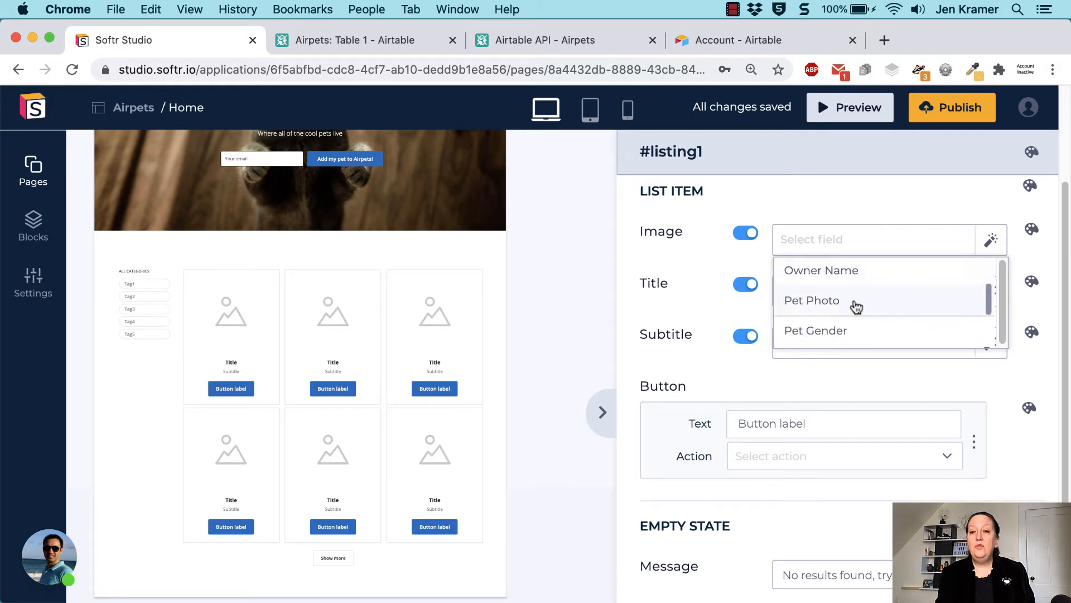
pyautogui.click(813, 311)
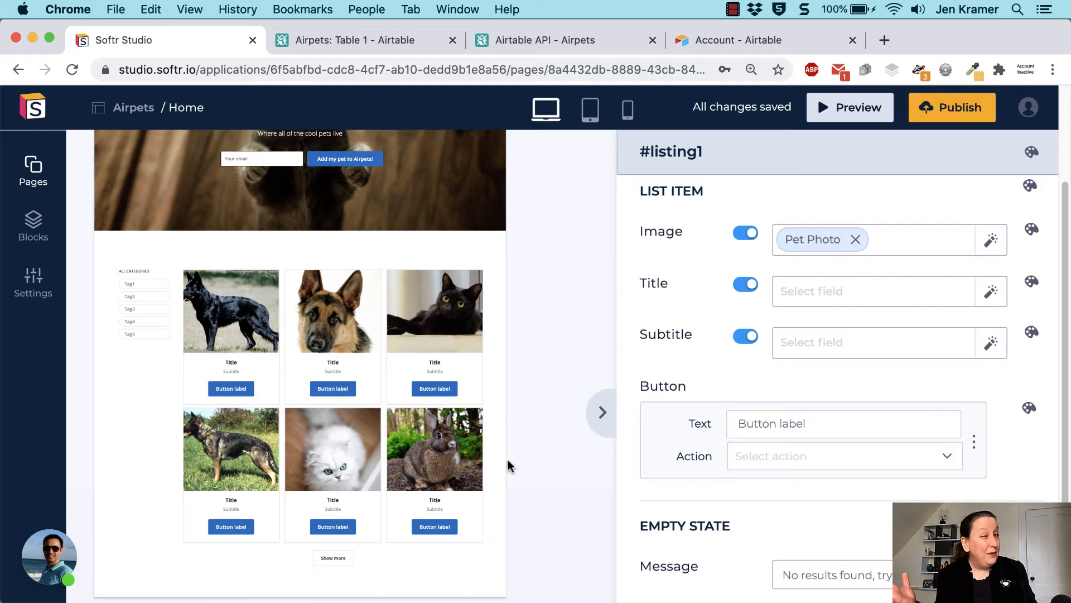
# - Map the list item's Title to the Pet Name field
pyautogui.click(992, 297)
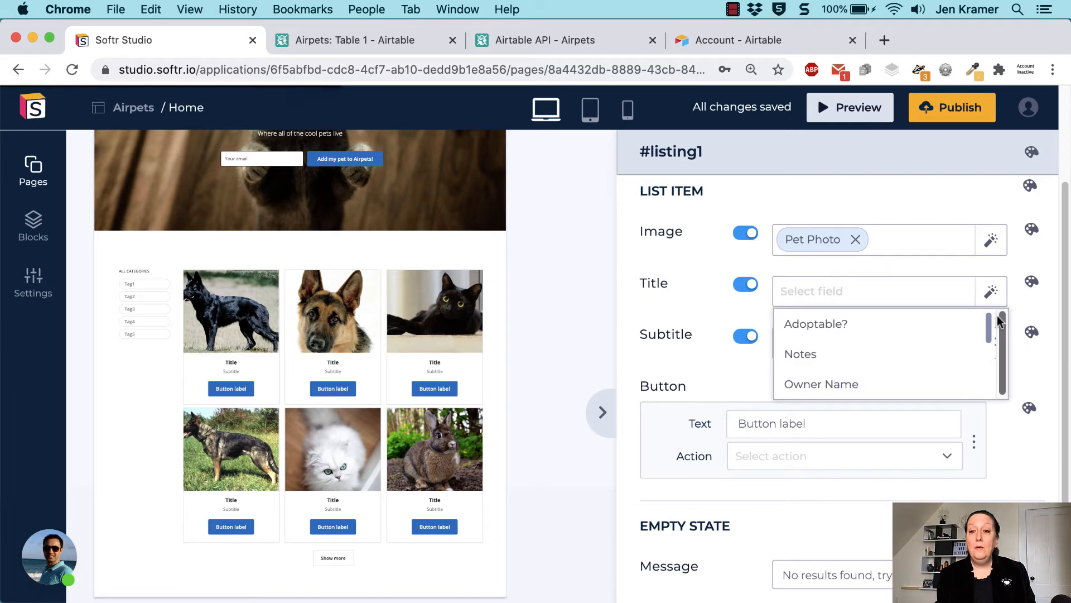
pyautogui.moveTo(998, 316); pyautogui.dragTo(990, 363)
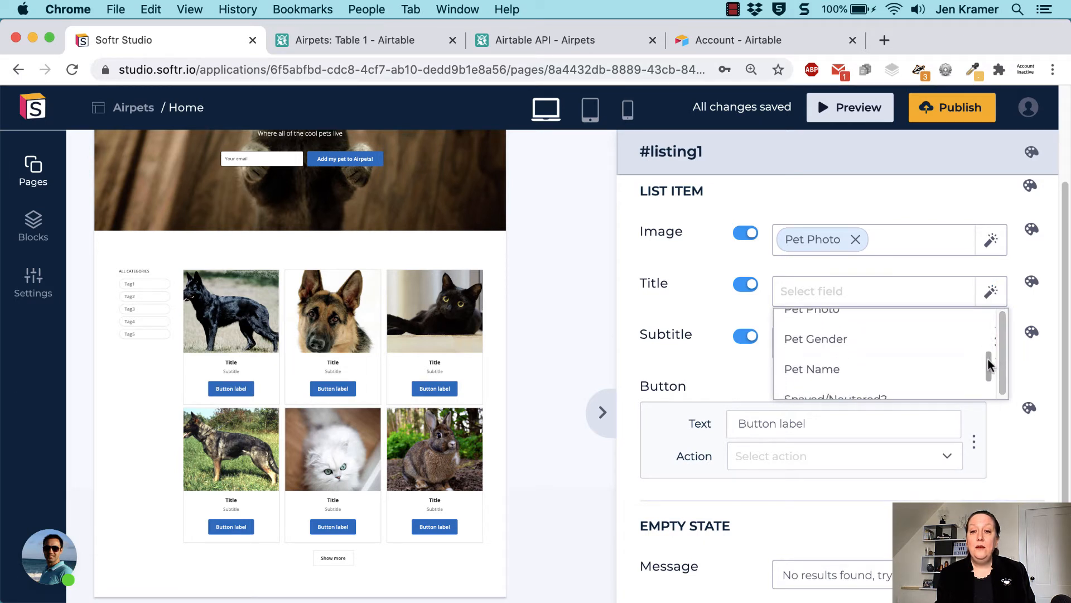
pyautogui.click(822, 370)
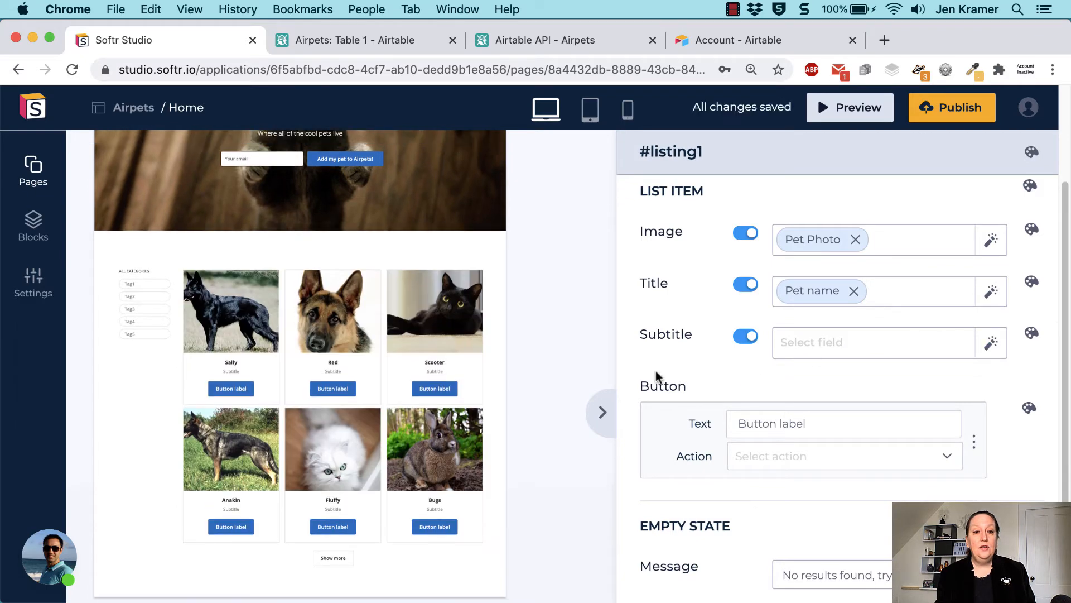
# - Examine the photos and titles on all the pet cards at full width, and reopen the listing's settings
pyautogui.click(601, 412)
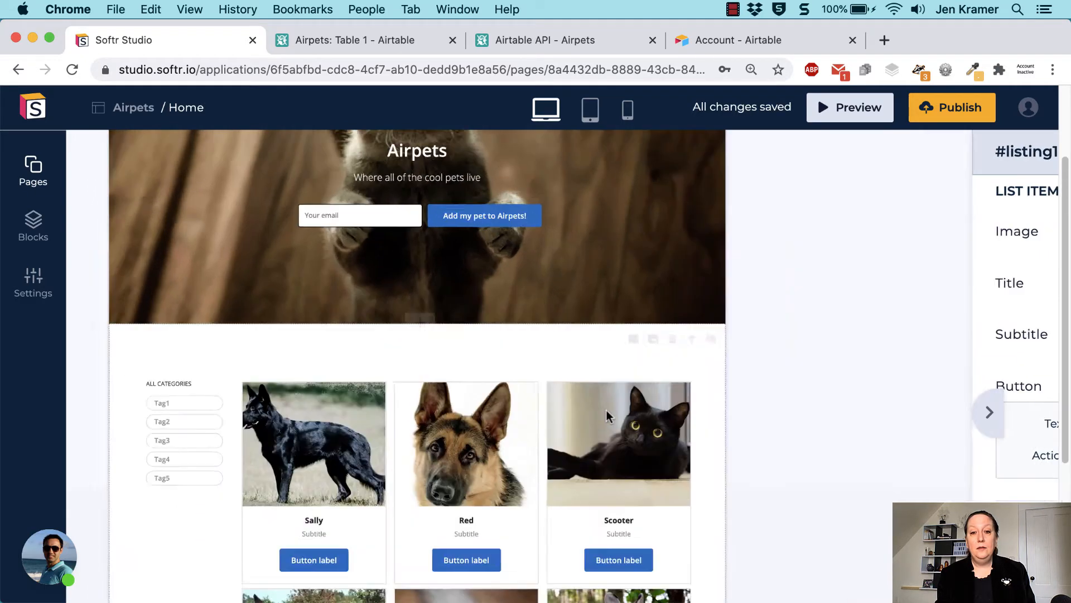
pyautogui.scroll(-5, 796, 380)
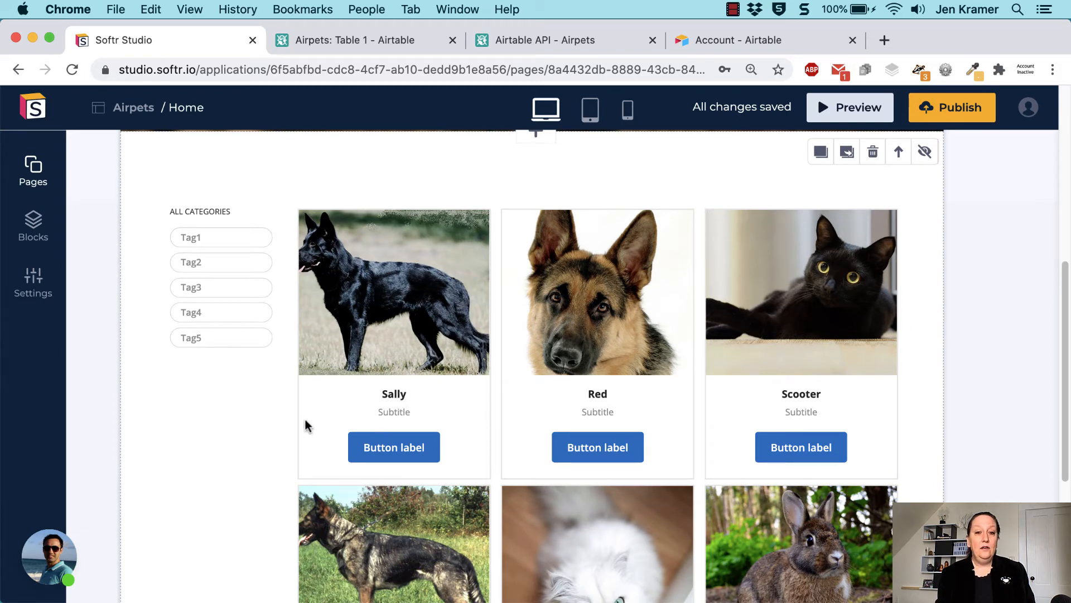
pyautogui.scroll(-1, 312, 429)
pyautogui.scroll(-3, 313, 428)
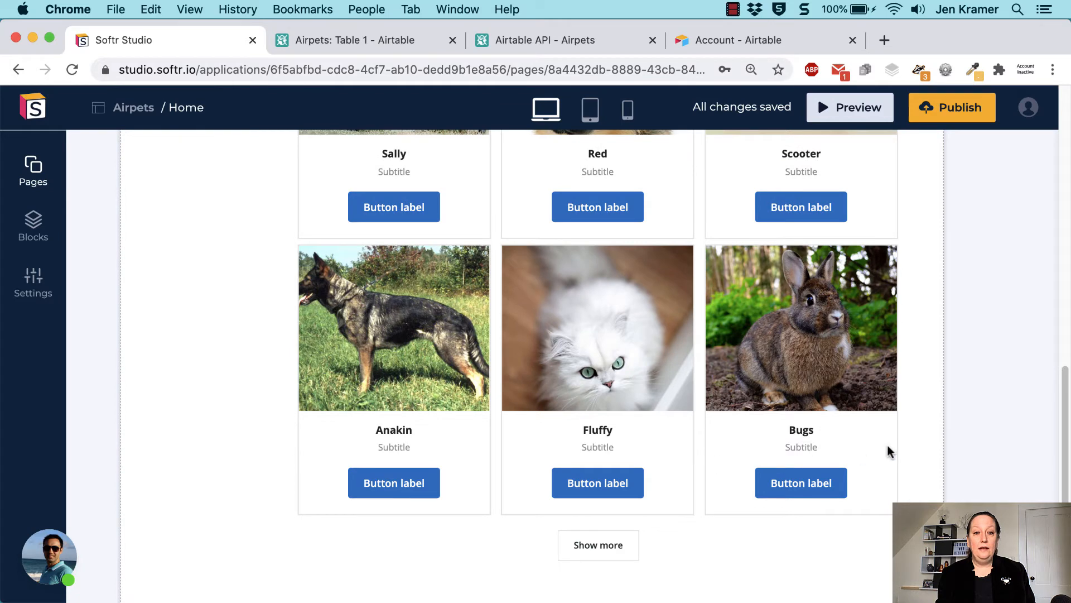
pyautogui.scroll(2, 879, 430)
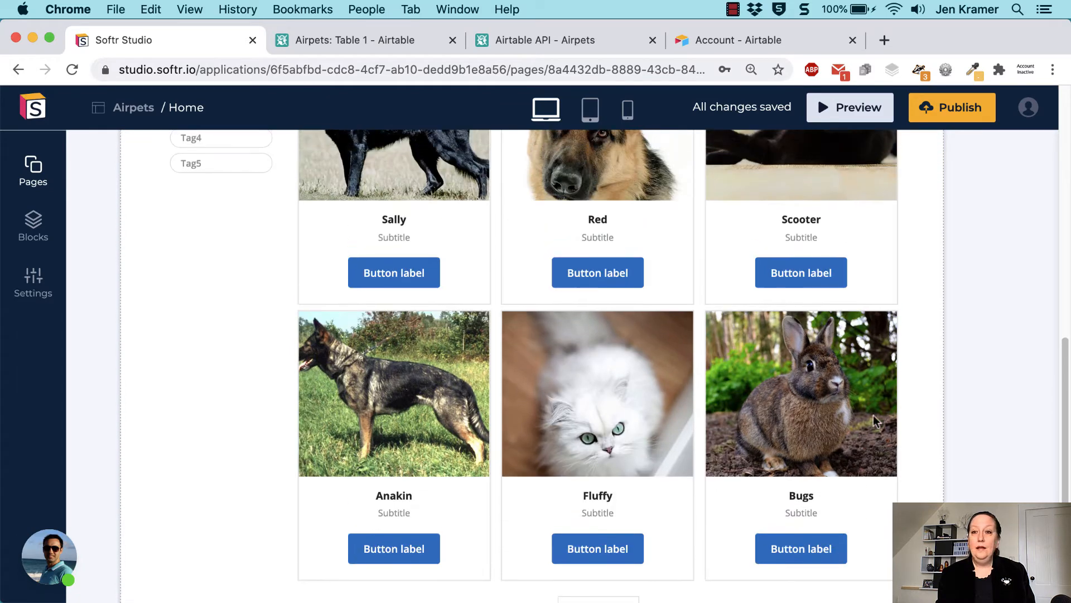
pyautogui.click(881, 252)
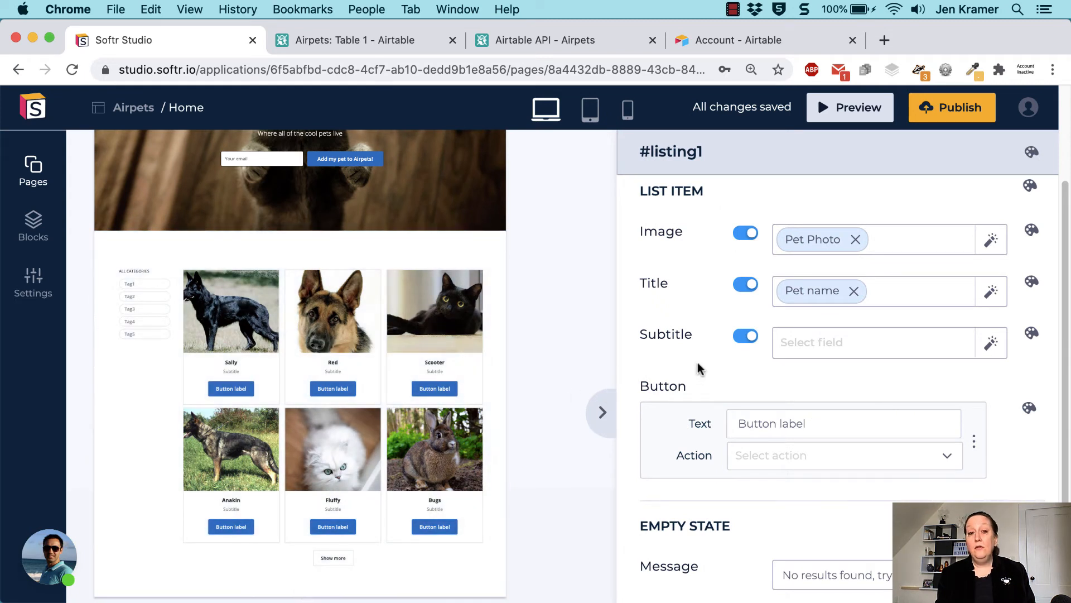
# - Hide and show the cards' Subtitle again, and try mapping it to the Pet Gender field
pyautogui.click(742, 344)
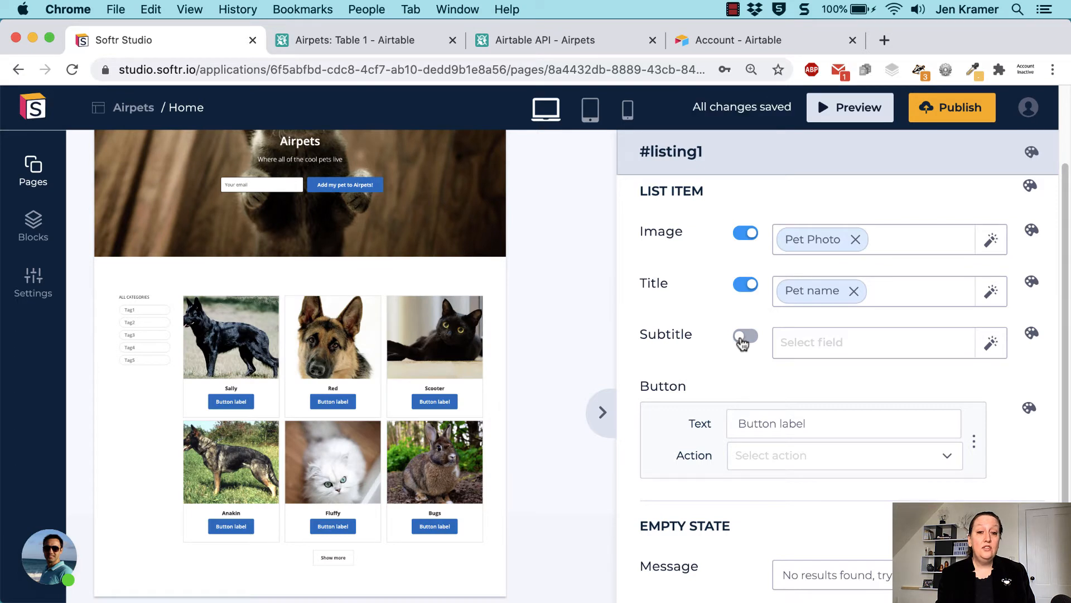
pyautogui.click(743, 341)
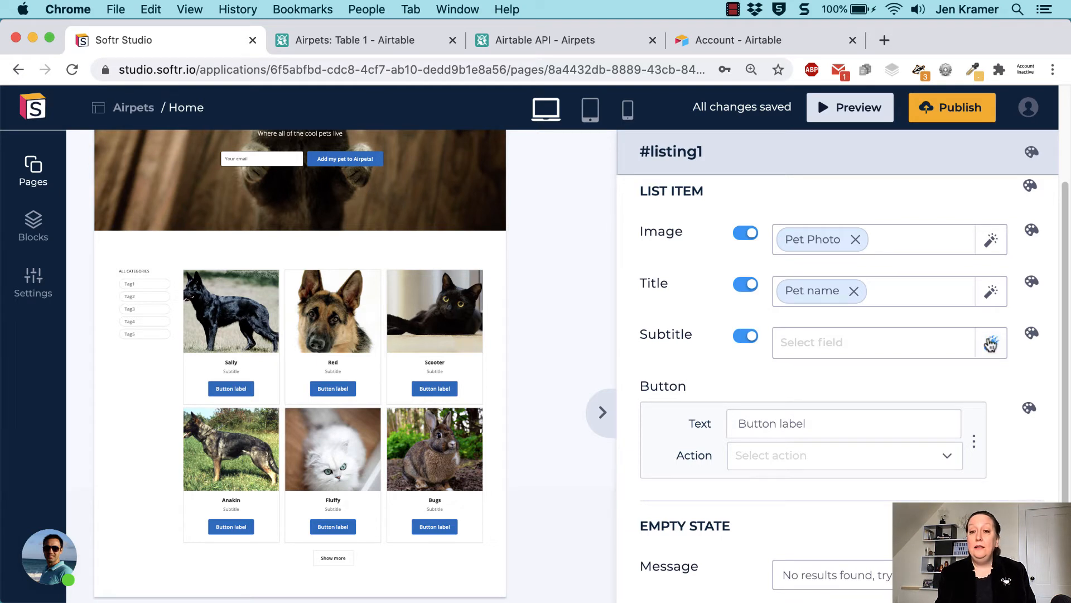
pyautogui.click(984, 351)
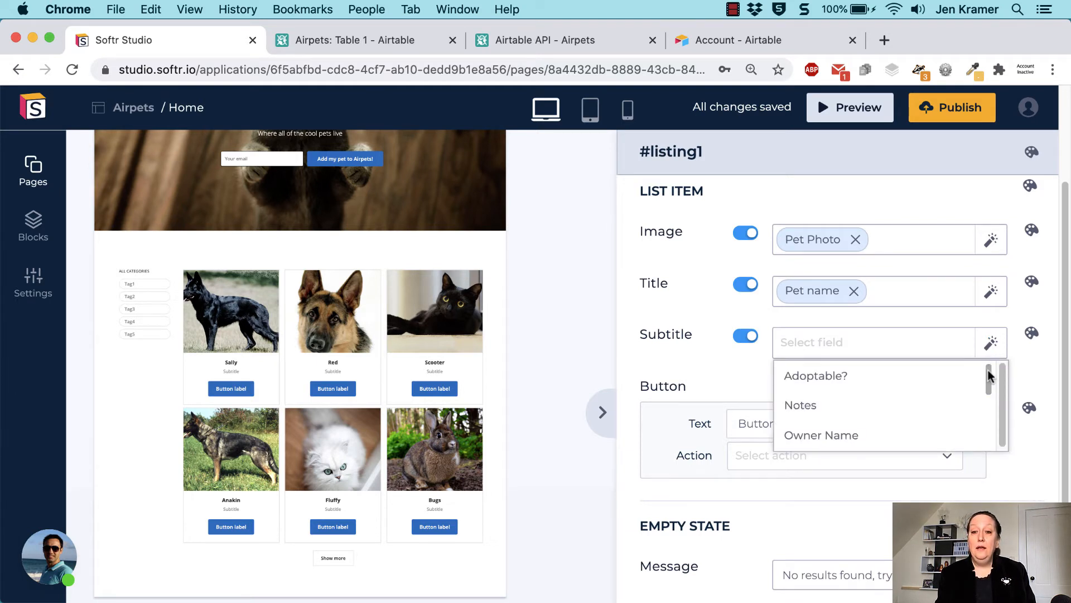
pyautogui.moveTo(989, 371); pyautogui.dragTo(986, 411)
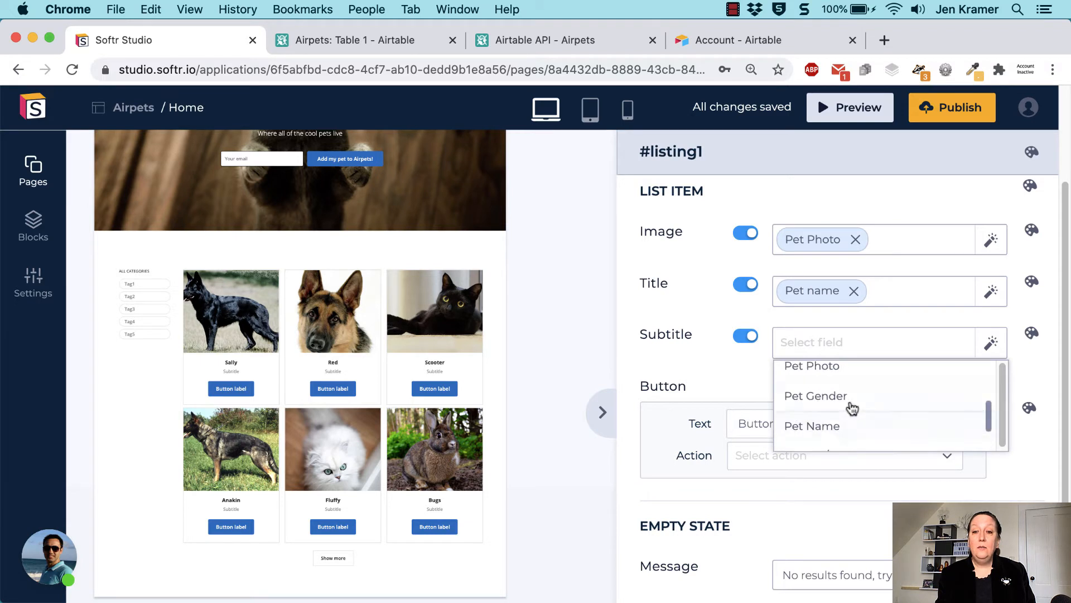
pyautogui.click(833, 394)
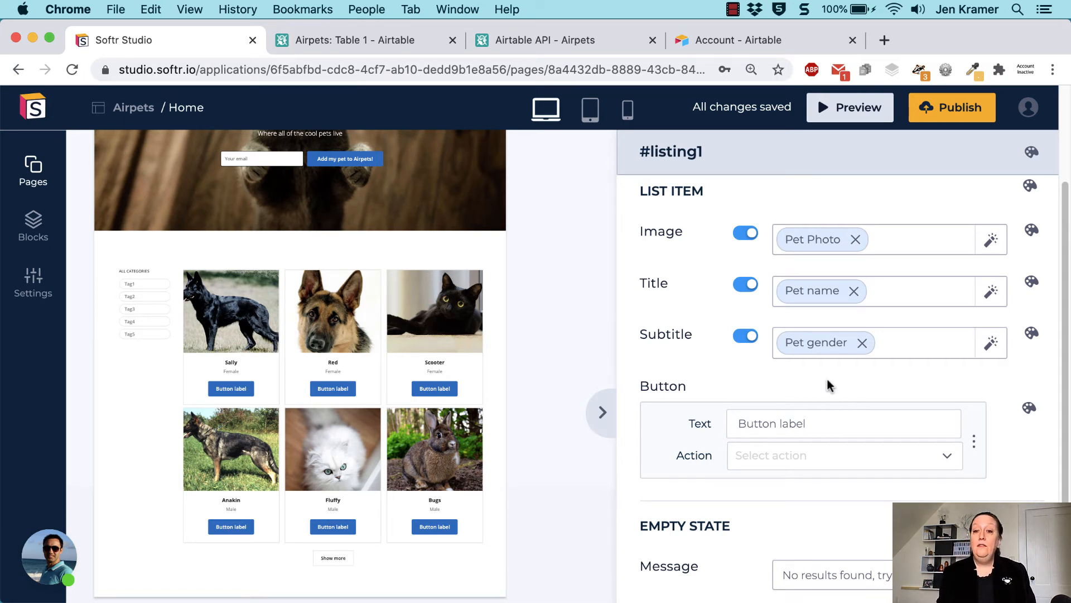
# - Try mapping the list item's Subtitle to the Adoptable? field, then to the Spayed/Neutered? field
pyautogui.click(862, 342)
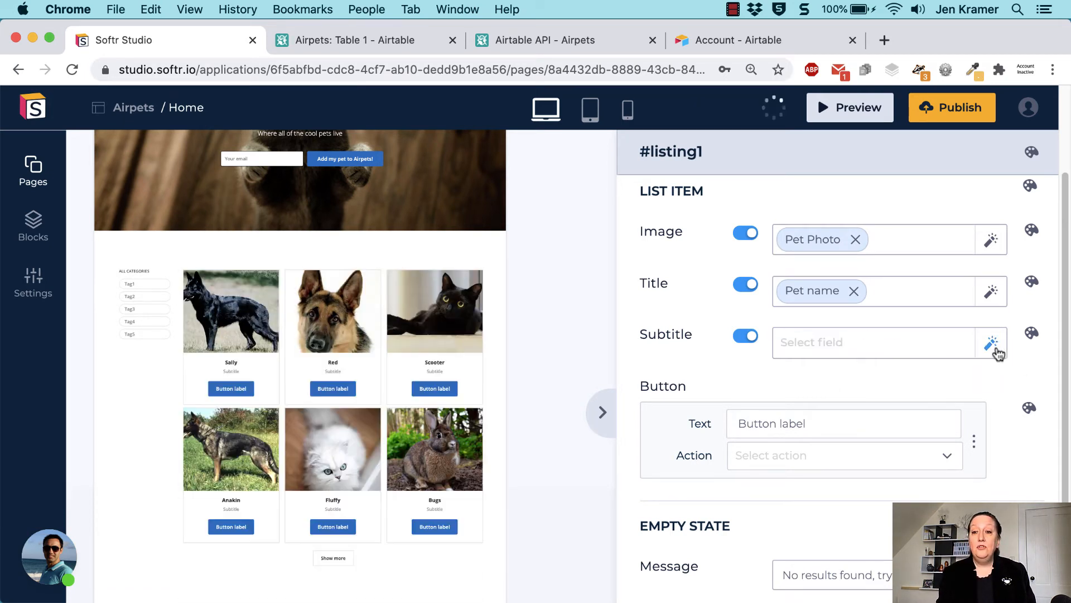
pyautogui.click(986, 344)
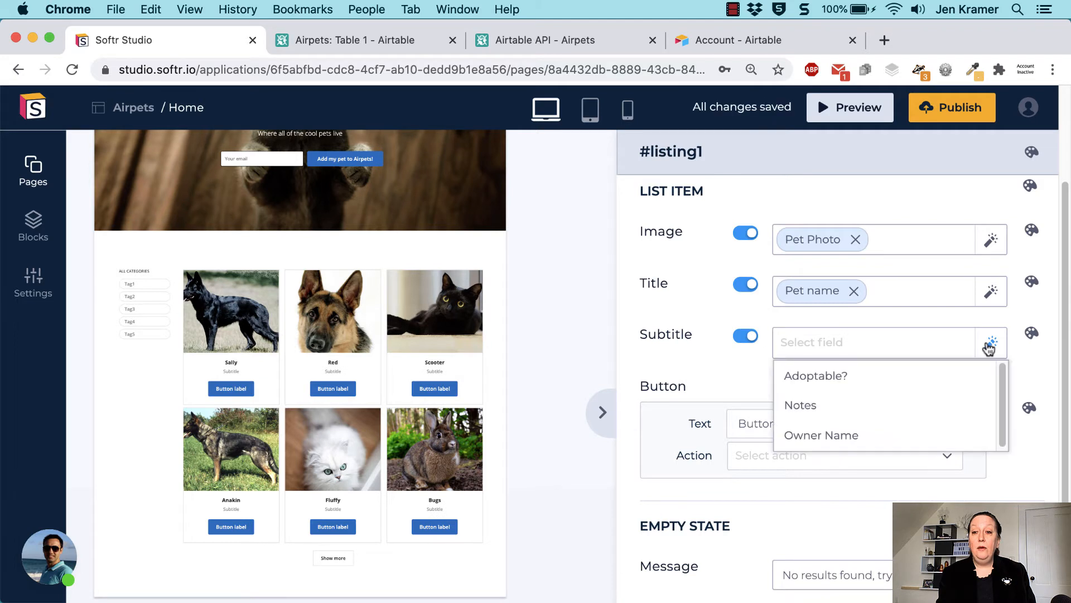
pyautogui.click(827, 383)
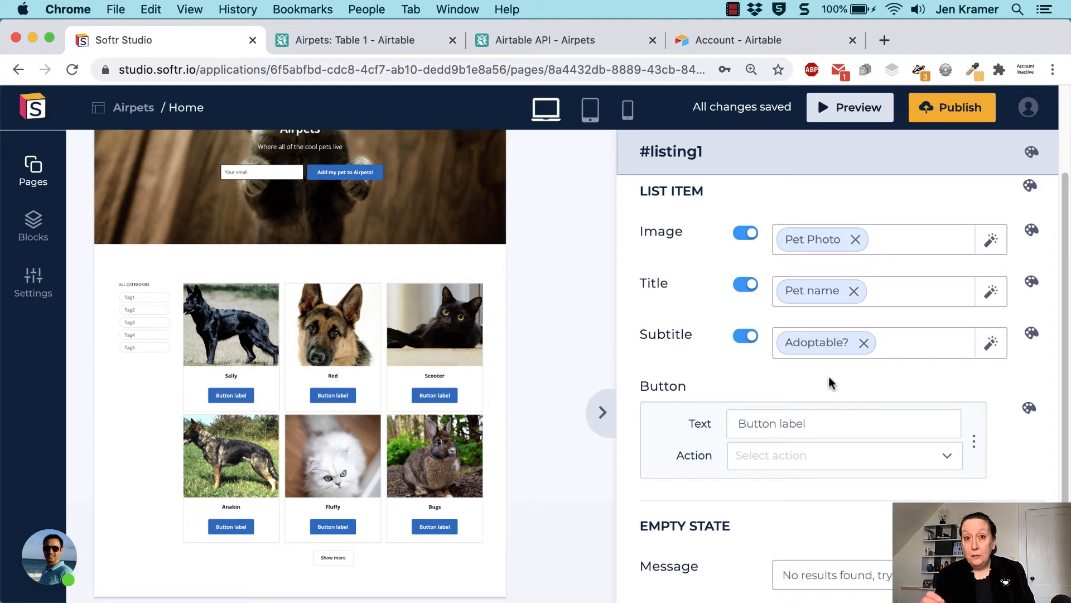
pyautogui.click(879, 352)
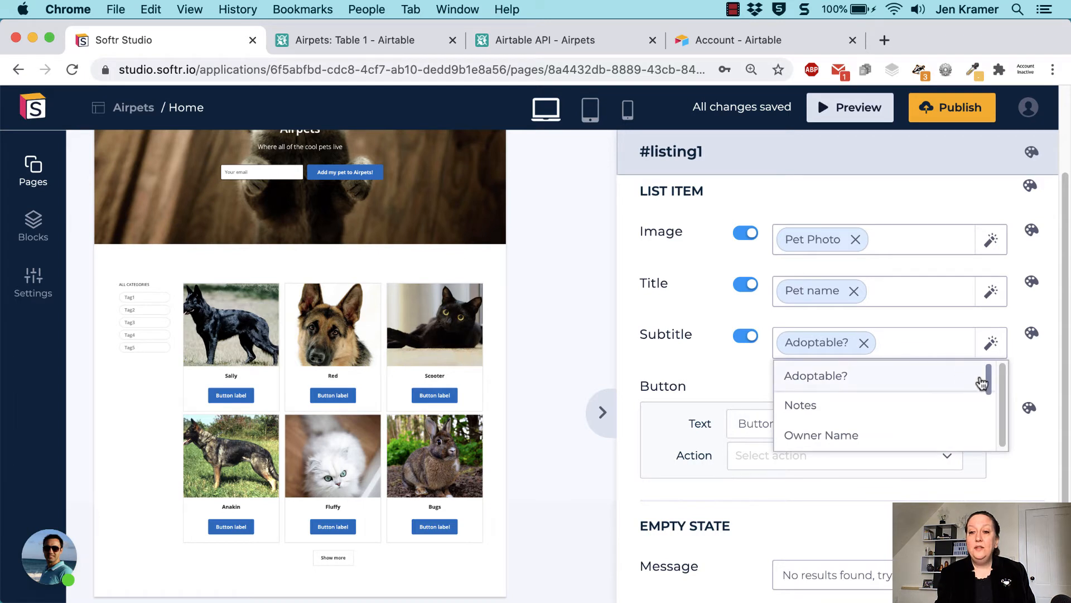
pyautogui.moveTo(987, 377); pyautogui.dragTo(983, 433)
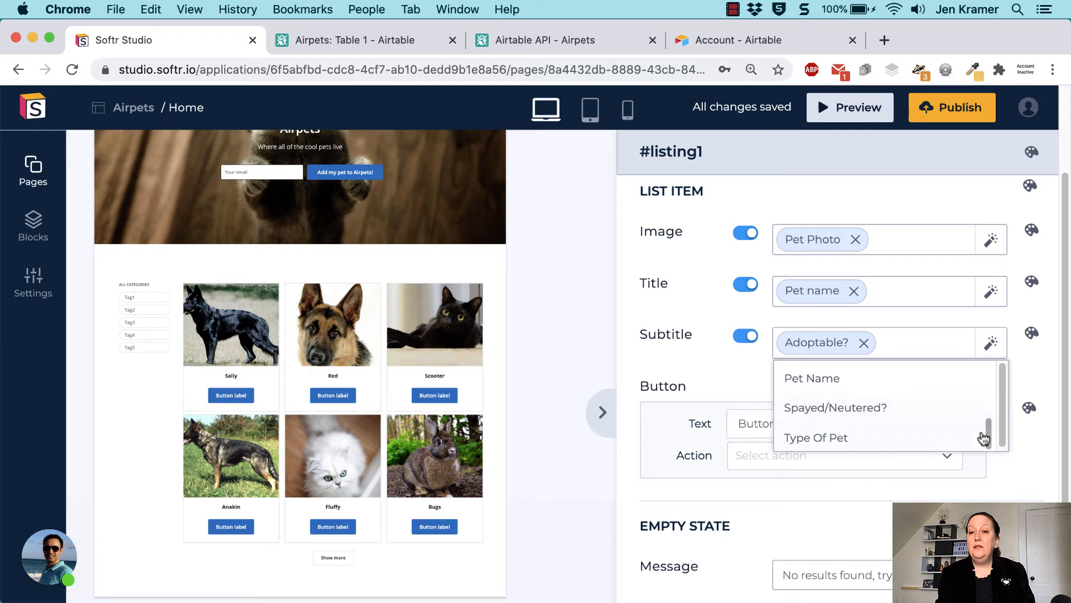
pyautogui.click(888, 417)
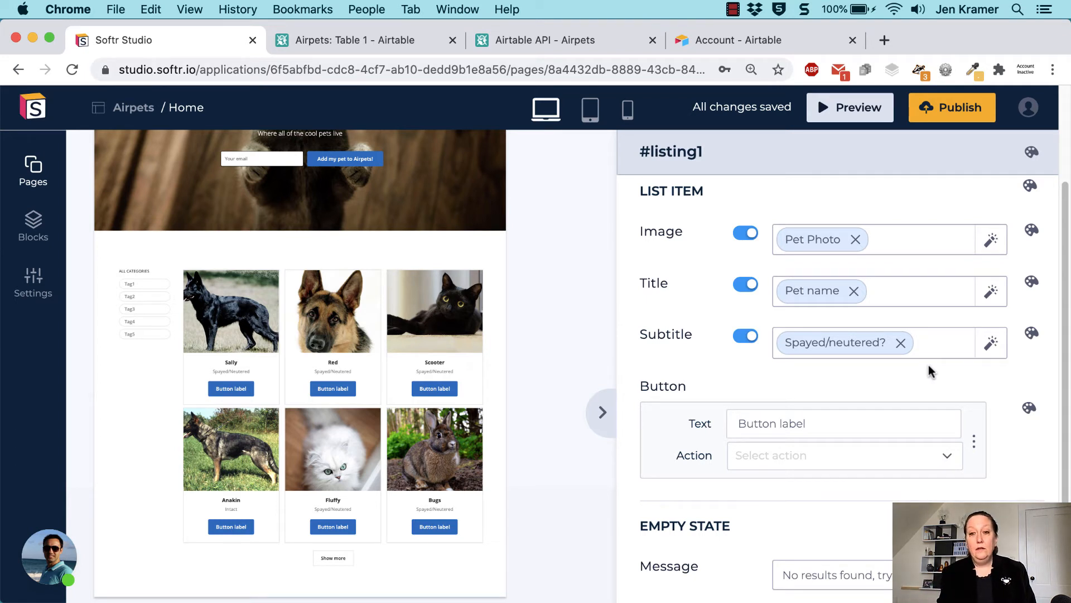
# - Map the list item's Subtitle to the Pet Gender field
pyautogui.click(940, 350)
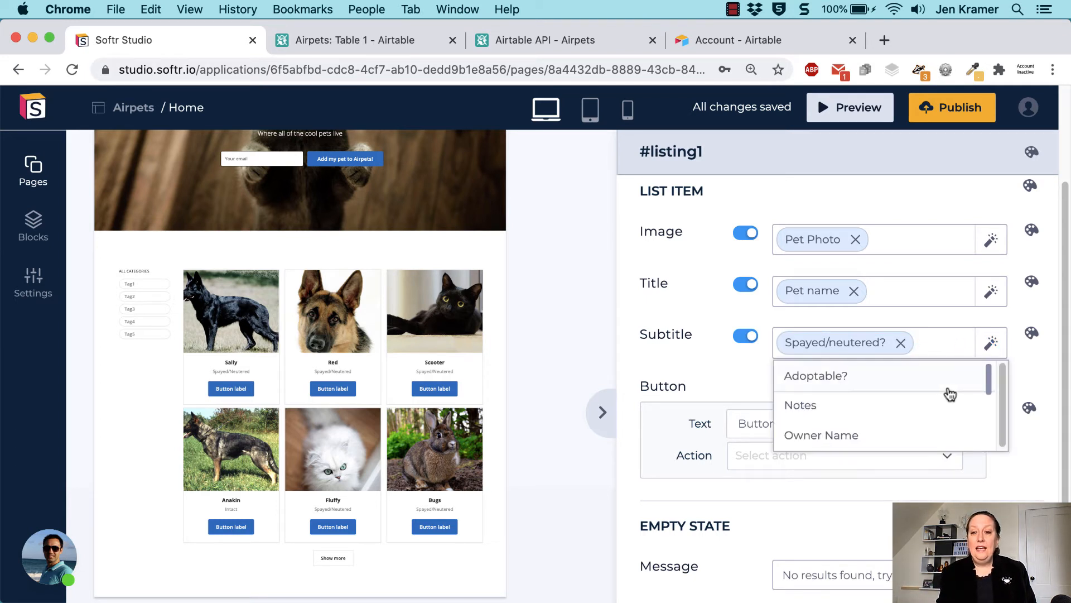
pyautogui.moveTo(988, 373); pyautogui.dragTo(981, 411)
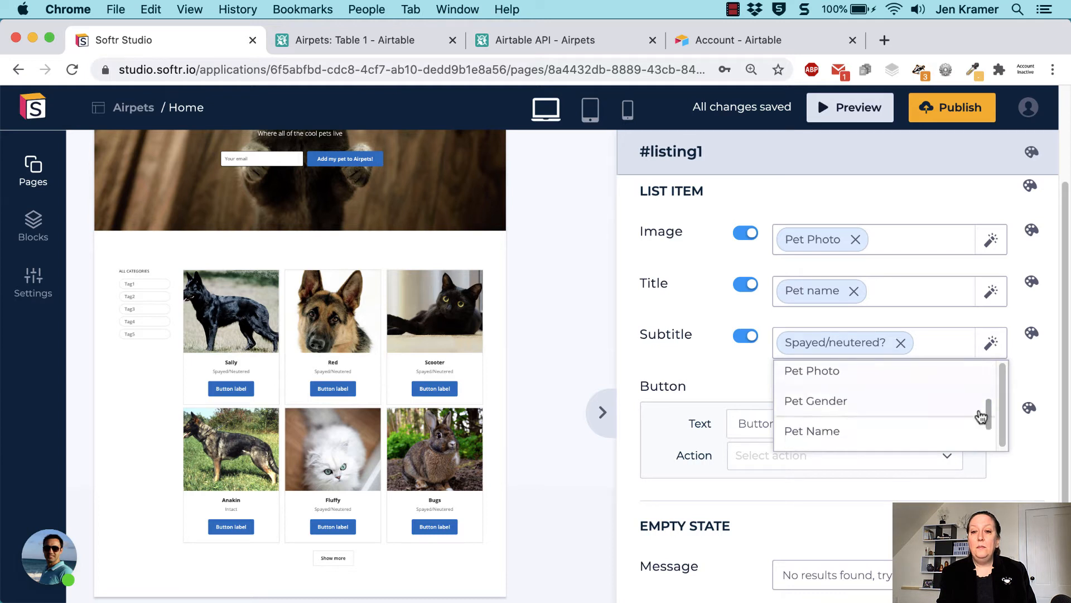
pyautogui.click(861, 401)
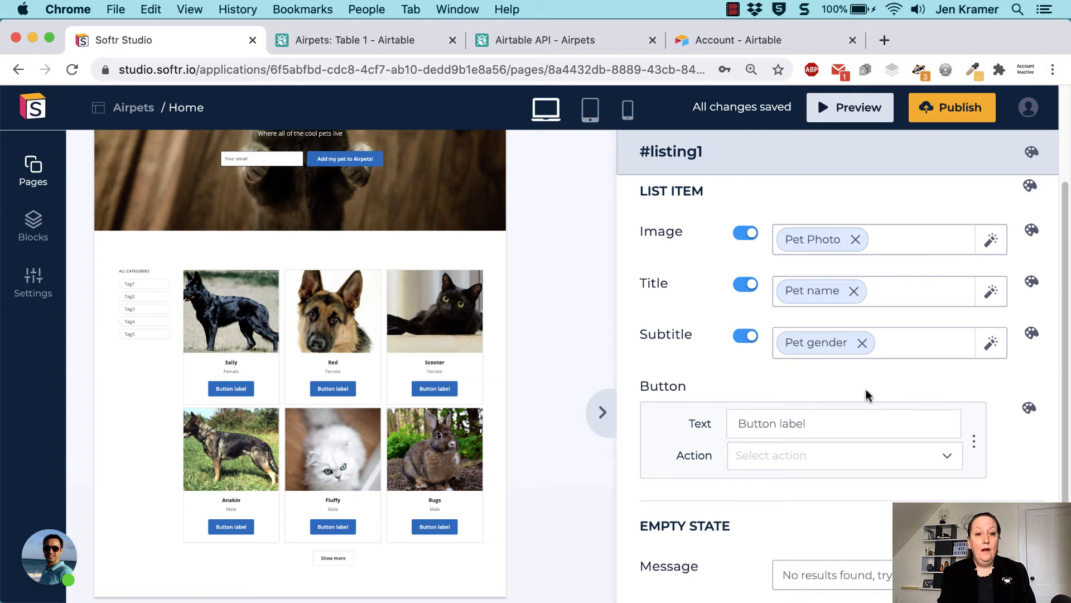
# - Change the text of the pet cards' button to "Learn more"
pyautogui.scroll(-4, 873, 397)
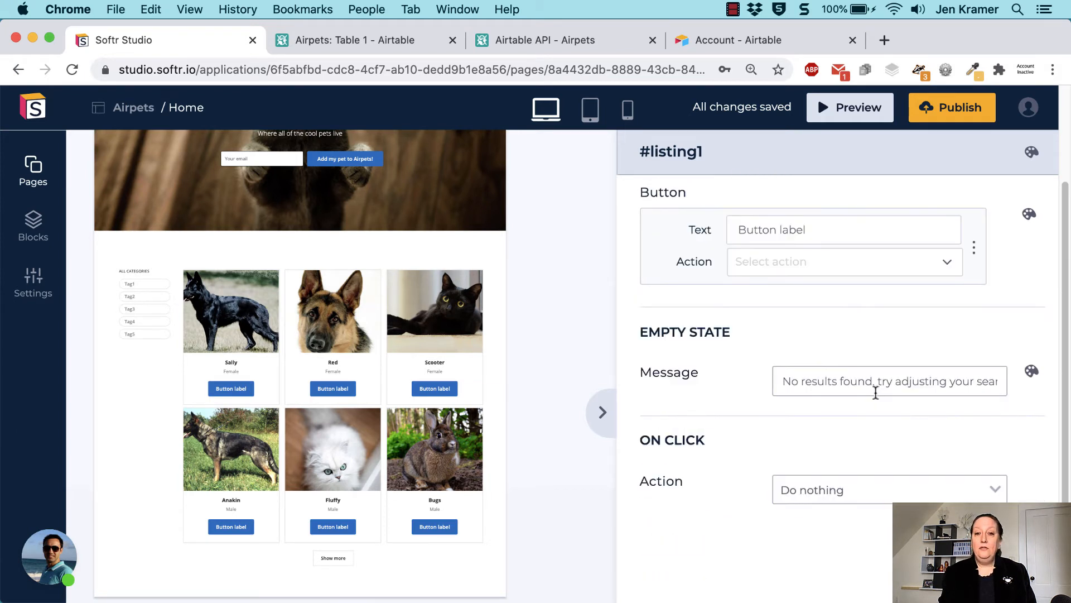
pyautogui.scroll(1, 876, 392)
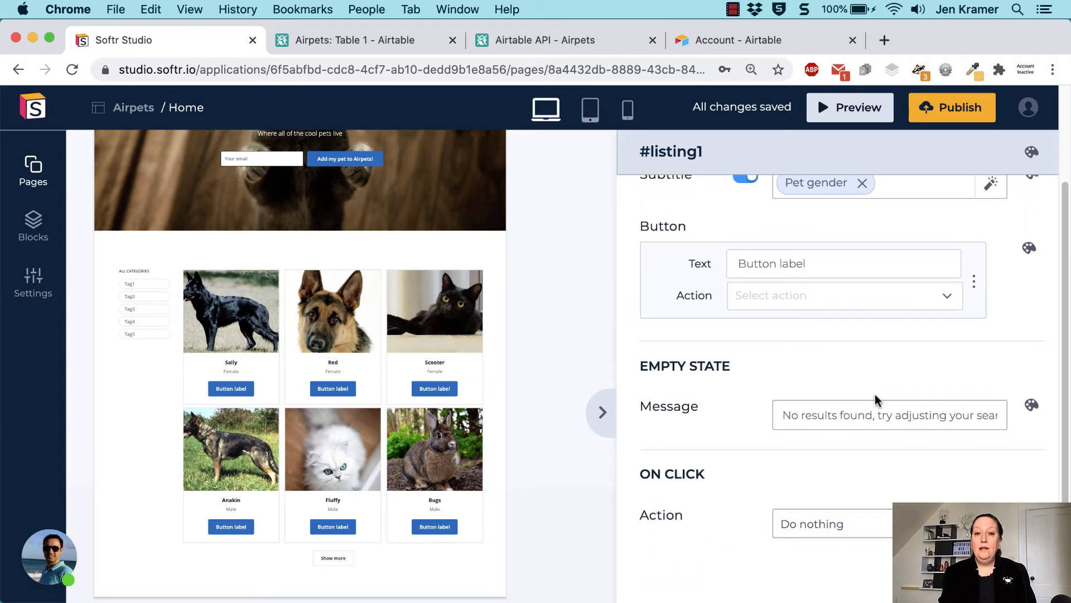
pyautogui.doubleClick(848, 261)
pyautogui.click(847, 262)
pyautogui.doubleClick(845, 262)
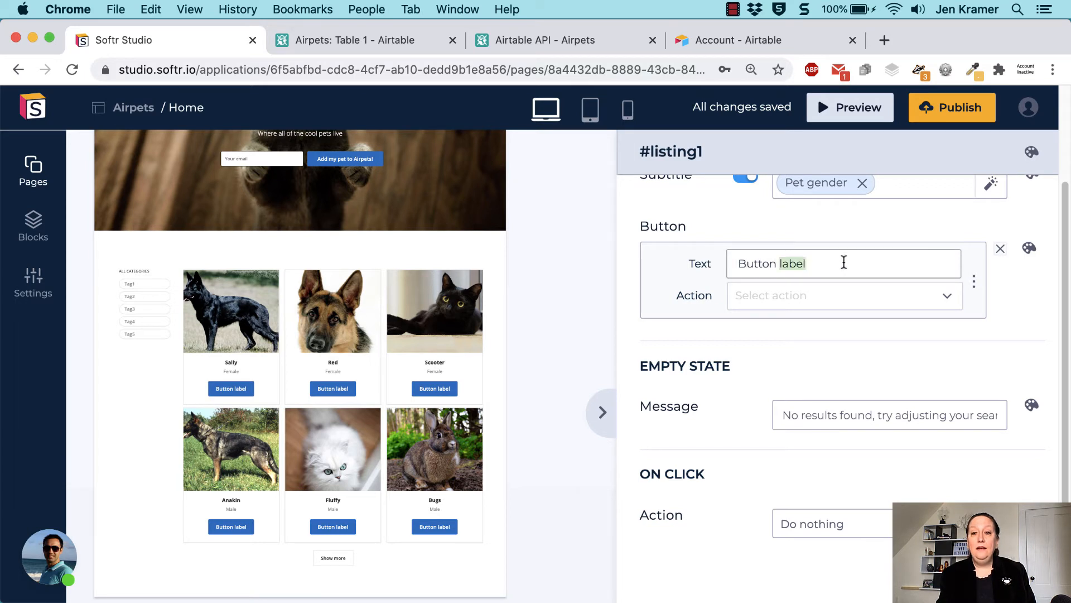
pyautogui.tripleClick(843, 263)
pyautogui.write('Learn more')
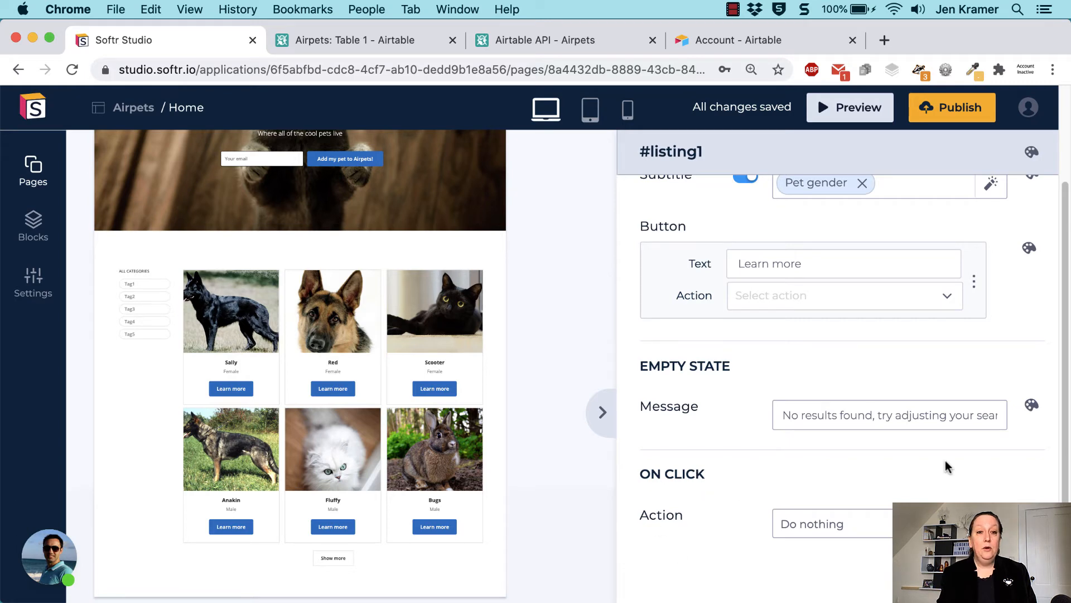
# - Sort the listing by Pet Name // A - Z
pyautogui.scroll(5, 1010, 426)
pyautogui.scroll(6, 1011, 426)
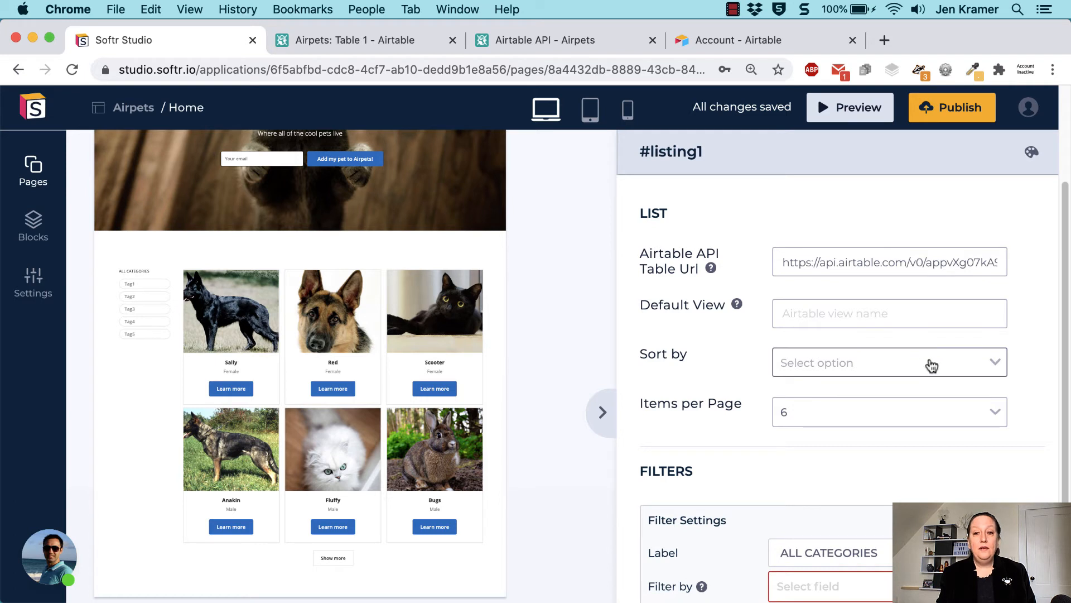
pyautogui.click(970, 364)
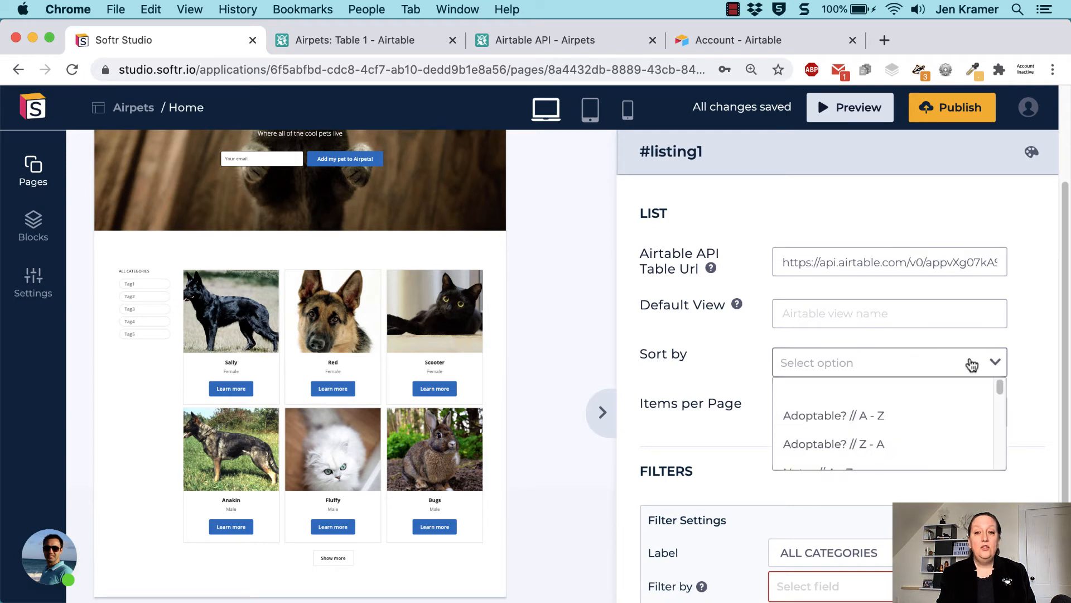
pyautogui.moveTo(998, 382); pyautogui.dragTo(1009, 446)
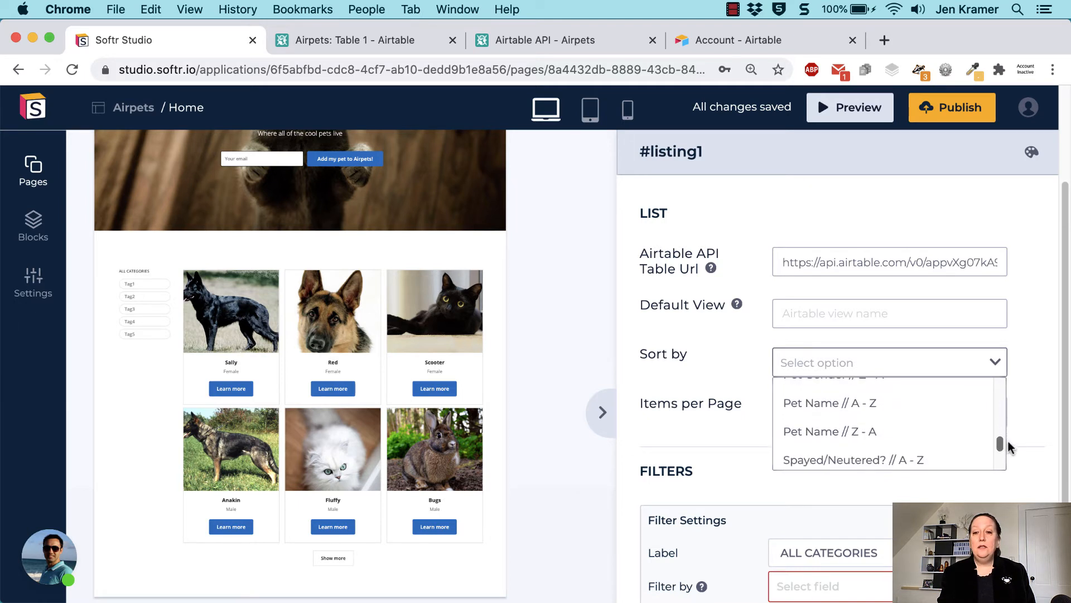
pyautogui.click(864, 414)
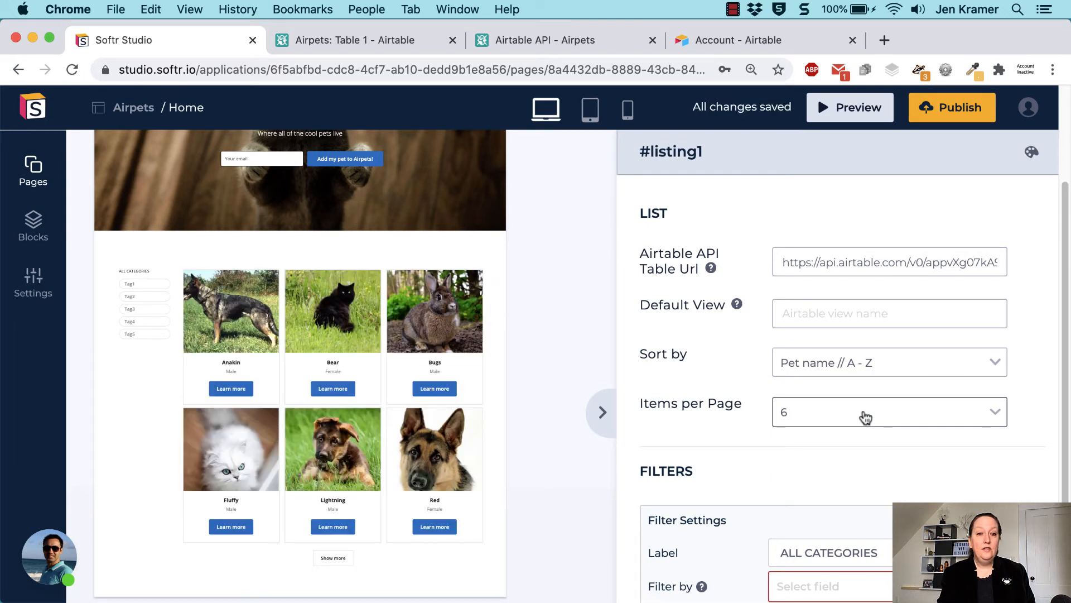
# - Try sorting the listing by Adoptable? in A - Z order, then in Z - A order
pyautogui.click(942, 374)
pyautogui.click(947, 416)
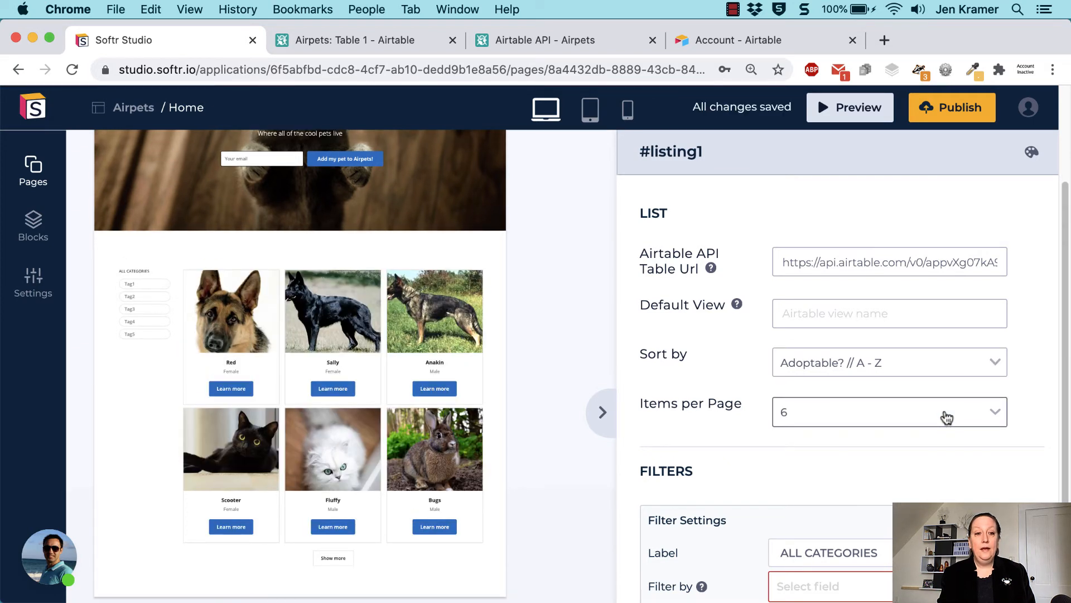
pyautogui.click(942, 373)
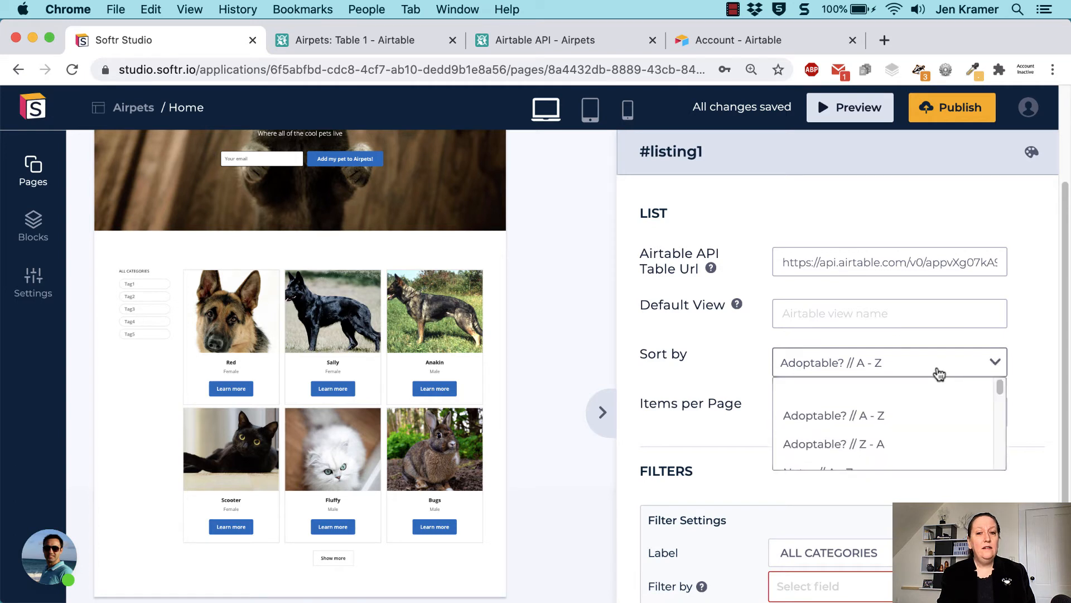
pyautogui.click(882, 444)
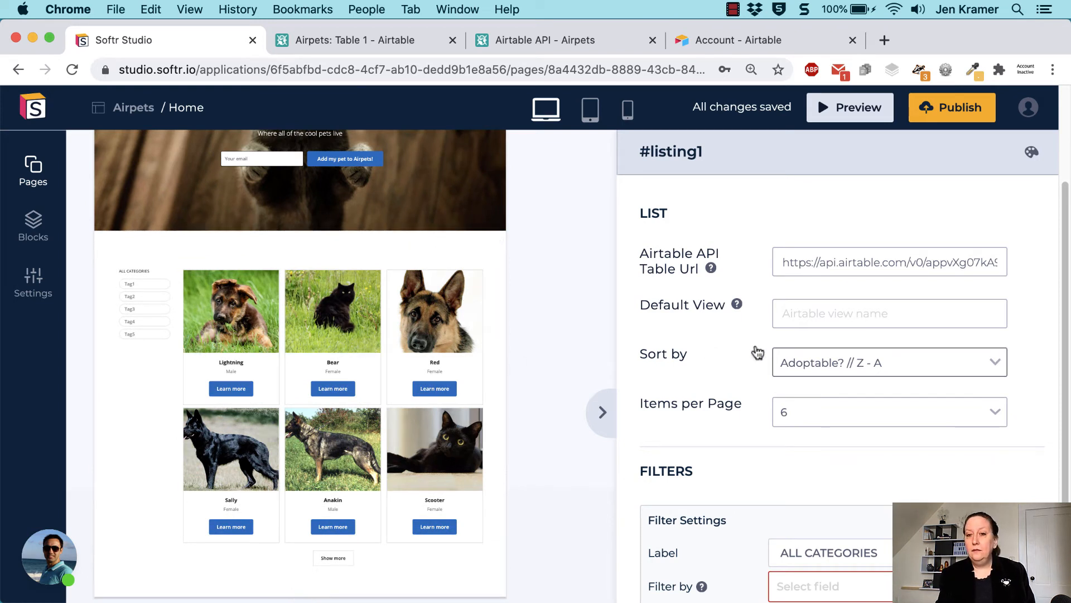
# - Set the listing's sort order back to Pet Name // A - Z
pyautogui.click(881, 369)
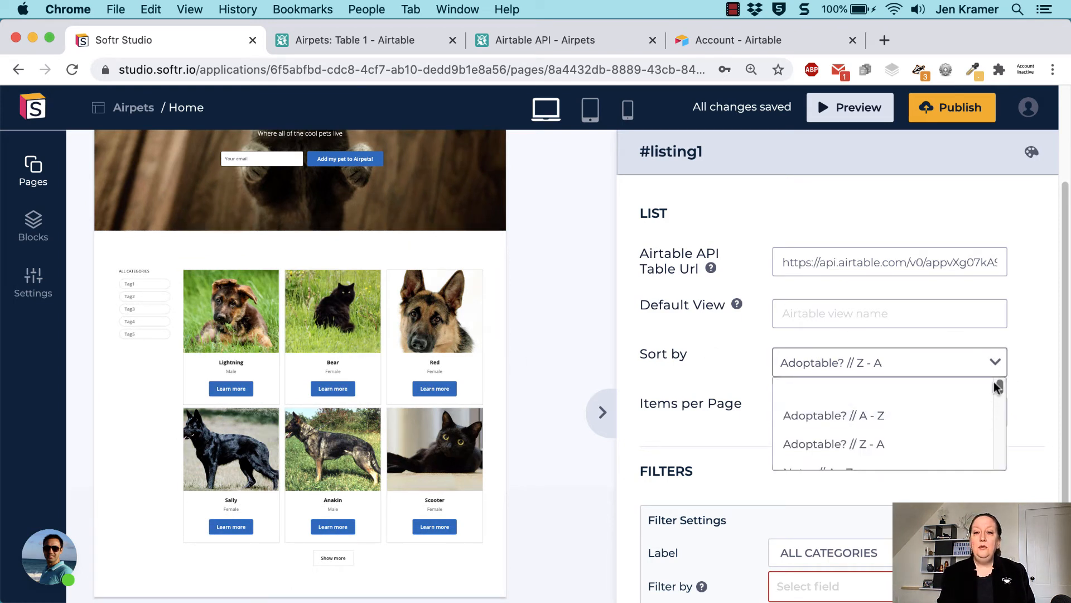
pyautogui.moveTo(995, 385); pyautogui.dragTo(993, 444)
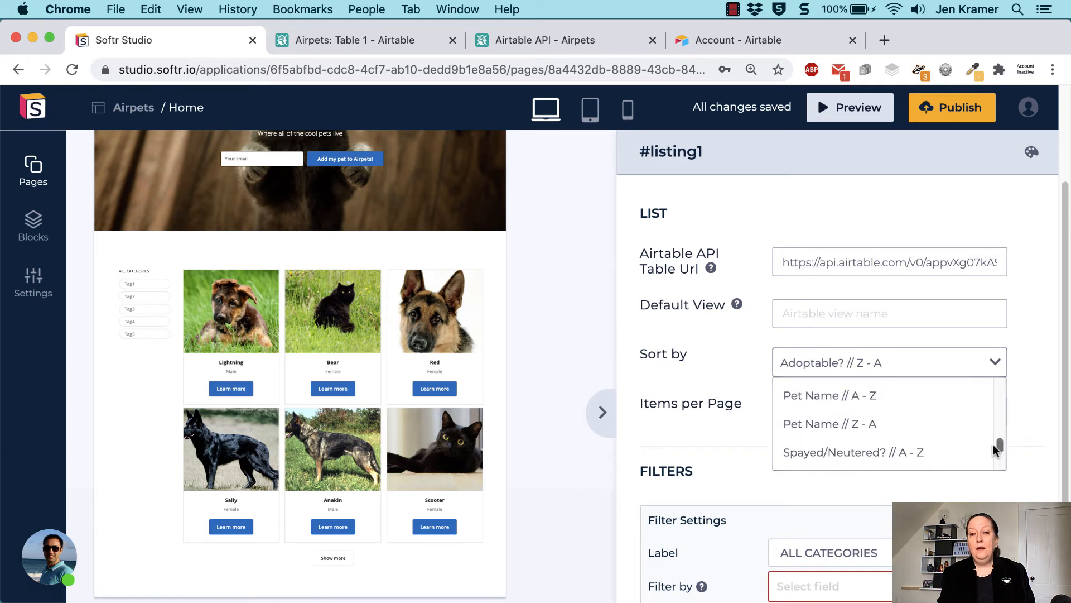
pyautogui.click(876, 403)
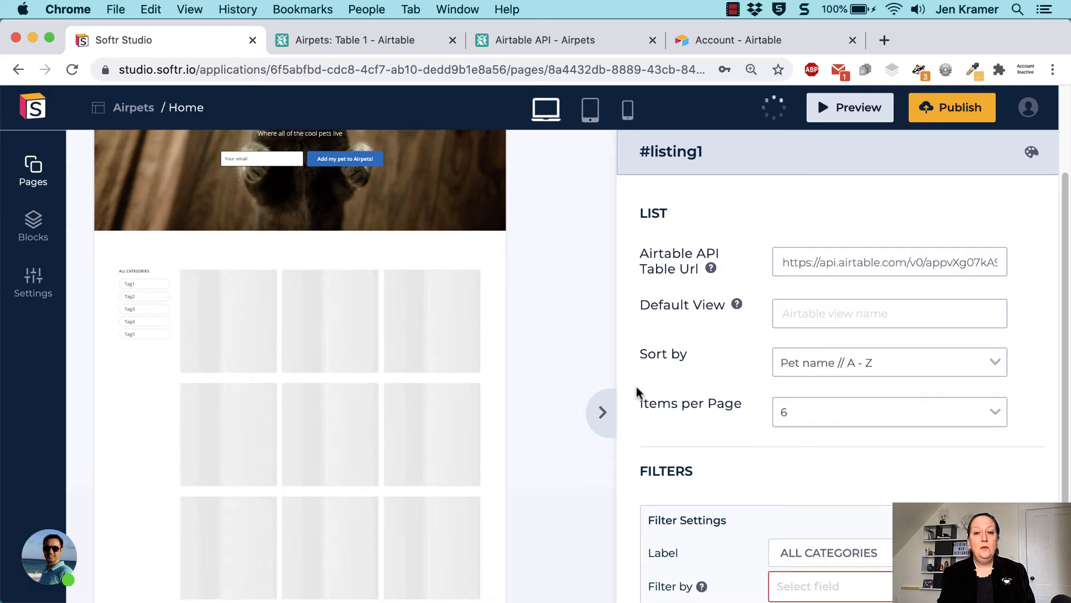
# - Look through the available Items per Page values and try showing 9 pets per page
pyautogui.moveTo(739, 306)
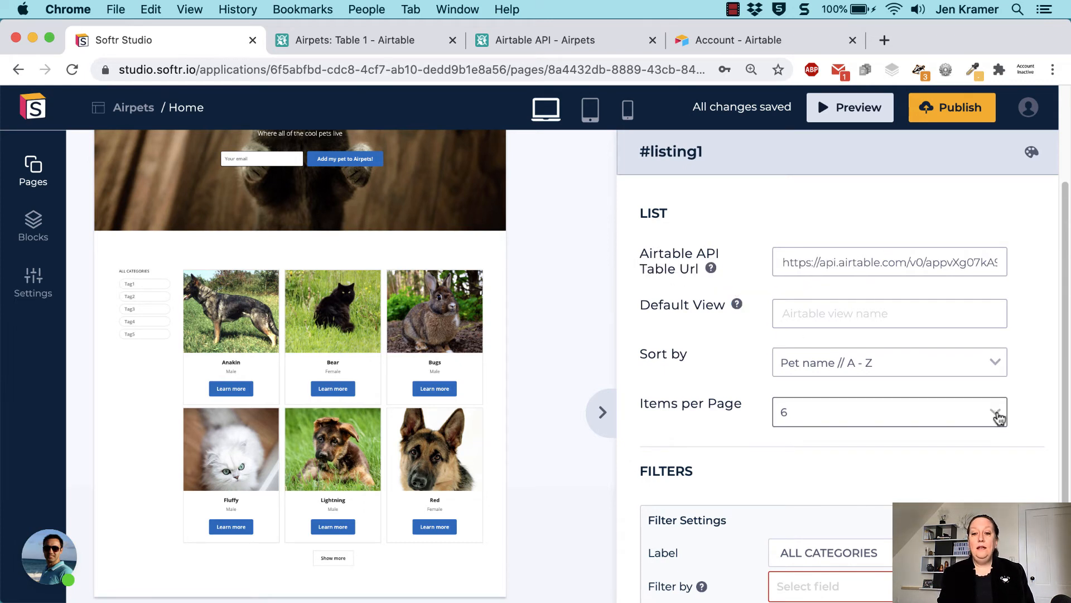
pyautogui.click(824, 421)
pyautogui.scroll(-6, 856, 463)
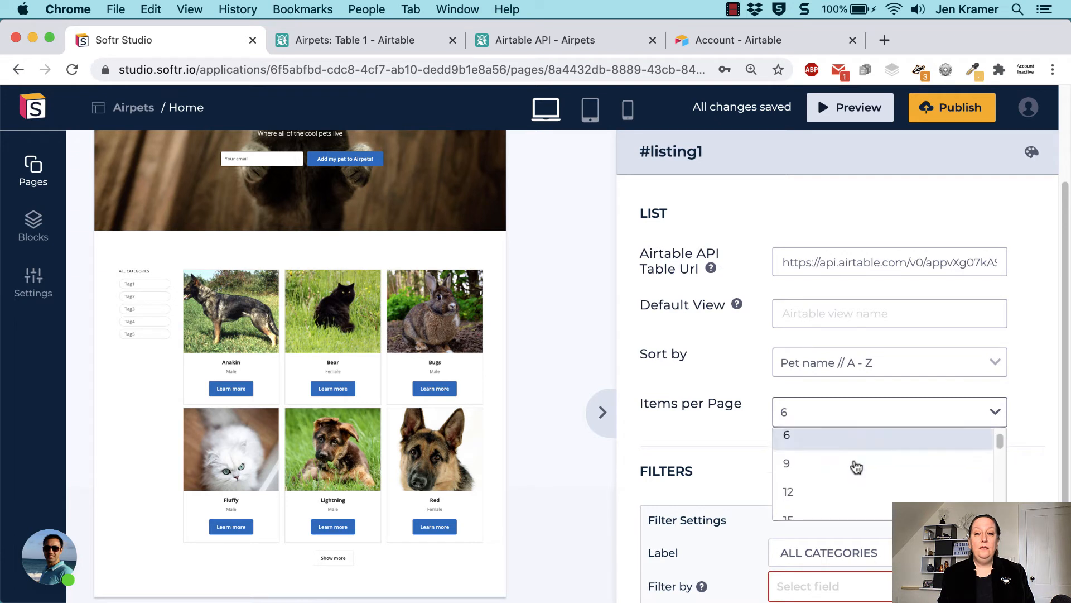
pyautogui.scroll(-5, 857, 465)
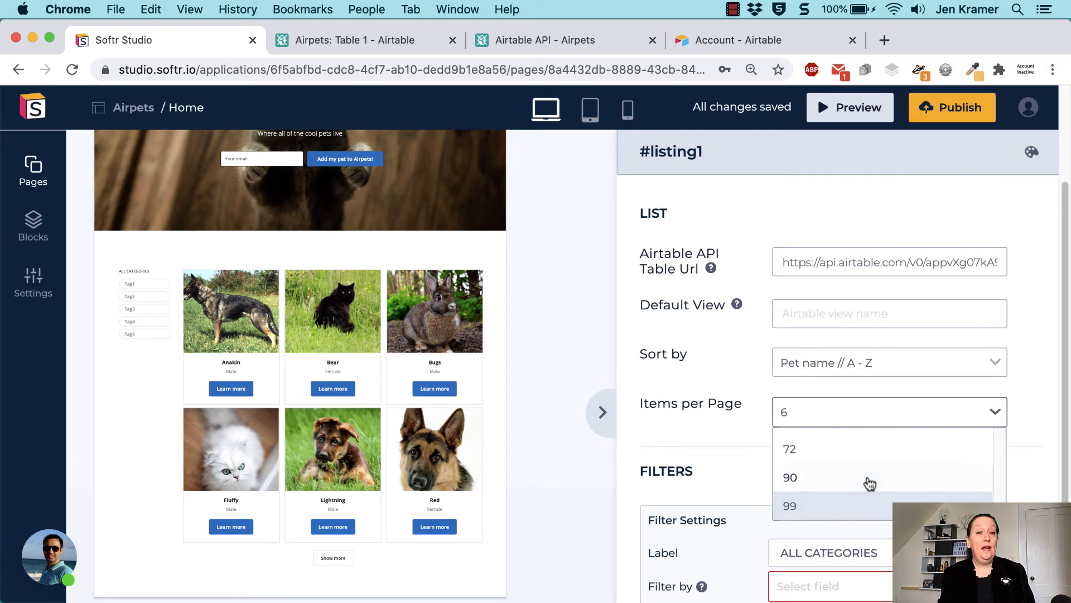
pyautogui.scroll(1, 865, 482)
pyautogui.scroll(4, 862, 486)
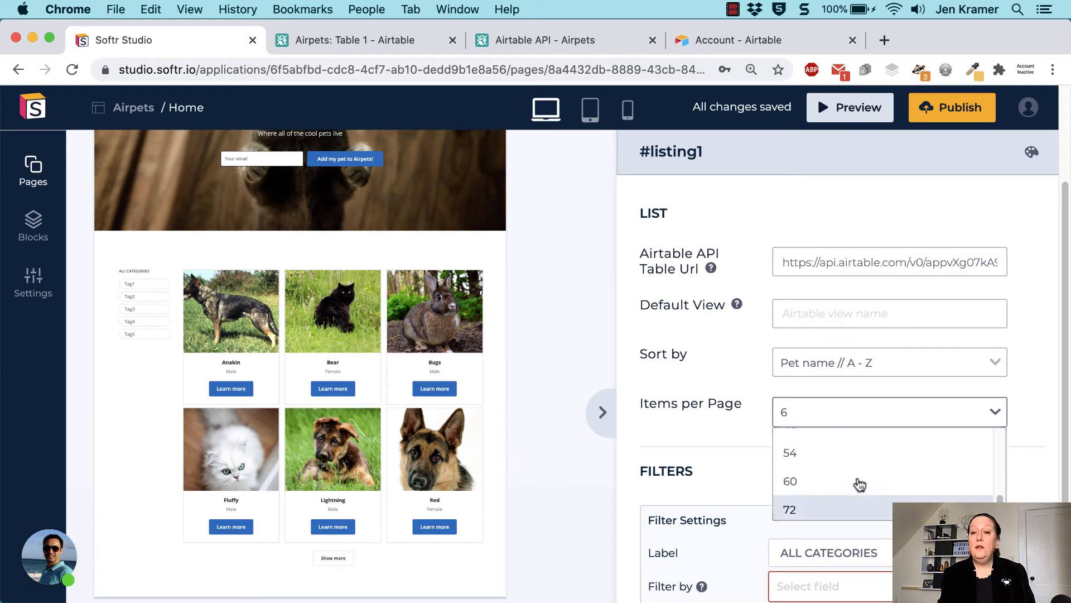
pyautogui.scroll(5, 858, 483)
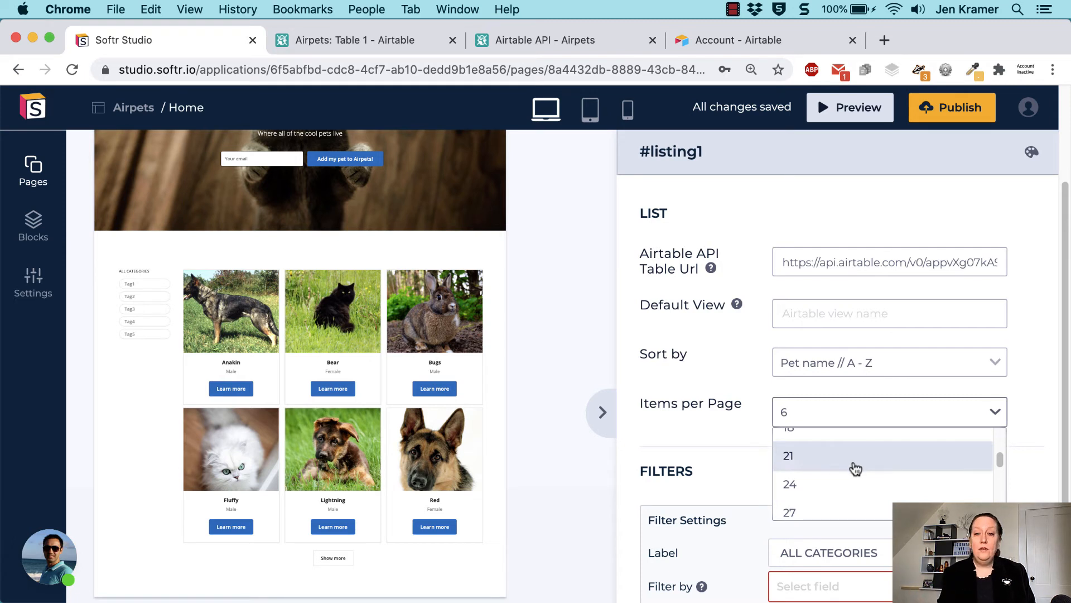
pyautogui.scroll(1, 854, 463)
pyautogui.scroll(4, 854, 463)
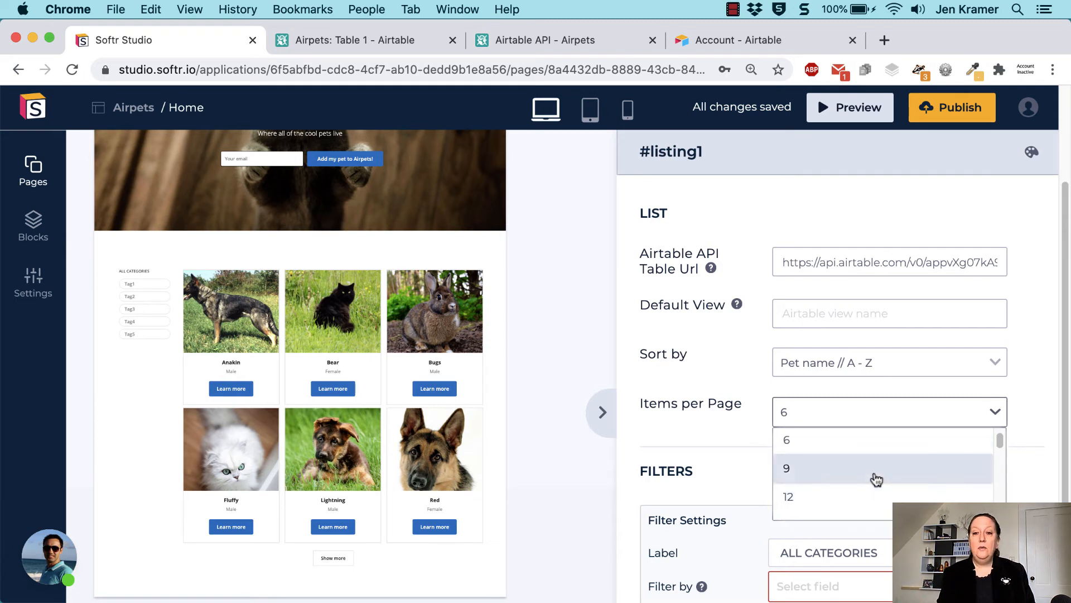
pyautogui.click(859, 501)
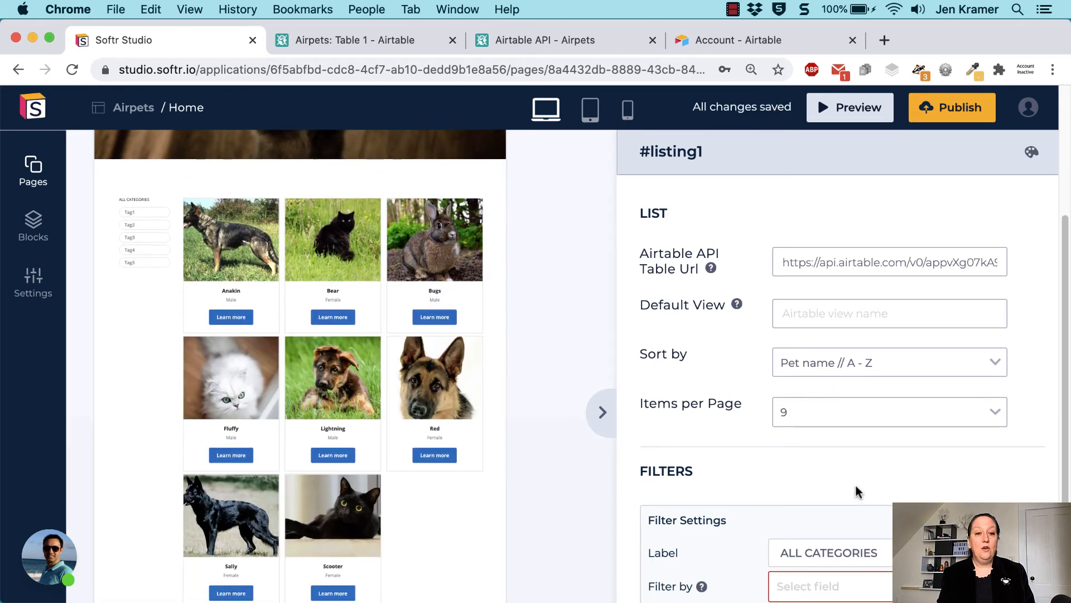
# - Set the listing's Items per Page to 3 and try the Show more option with the page at full width
pyautogui.click(905, 417)
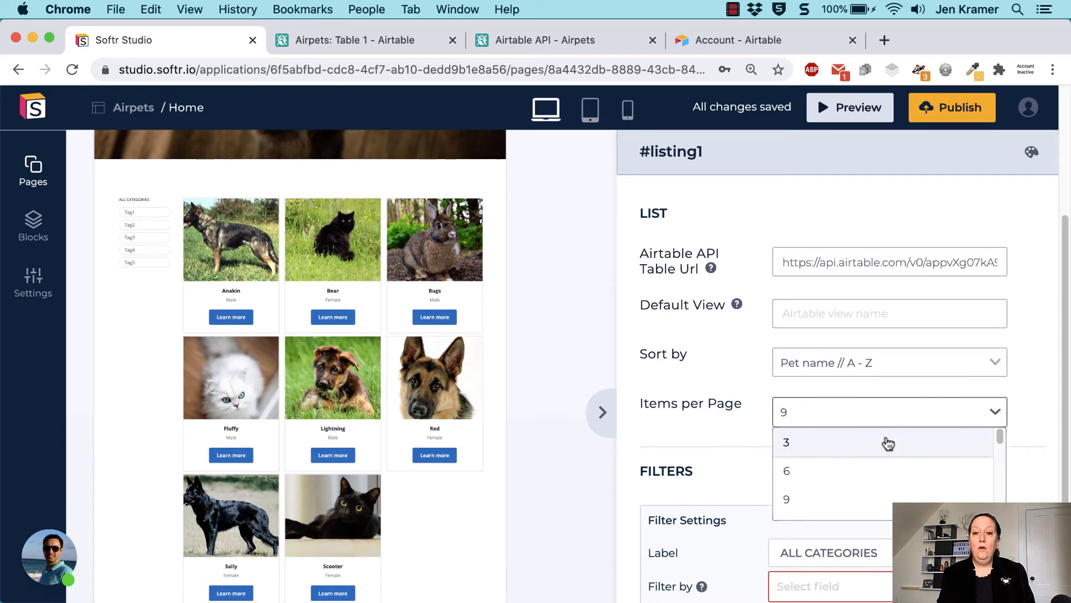
pyautogui.click(888, 443)
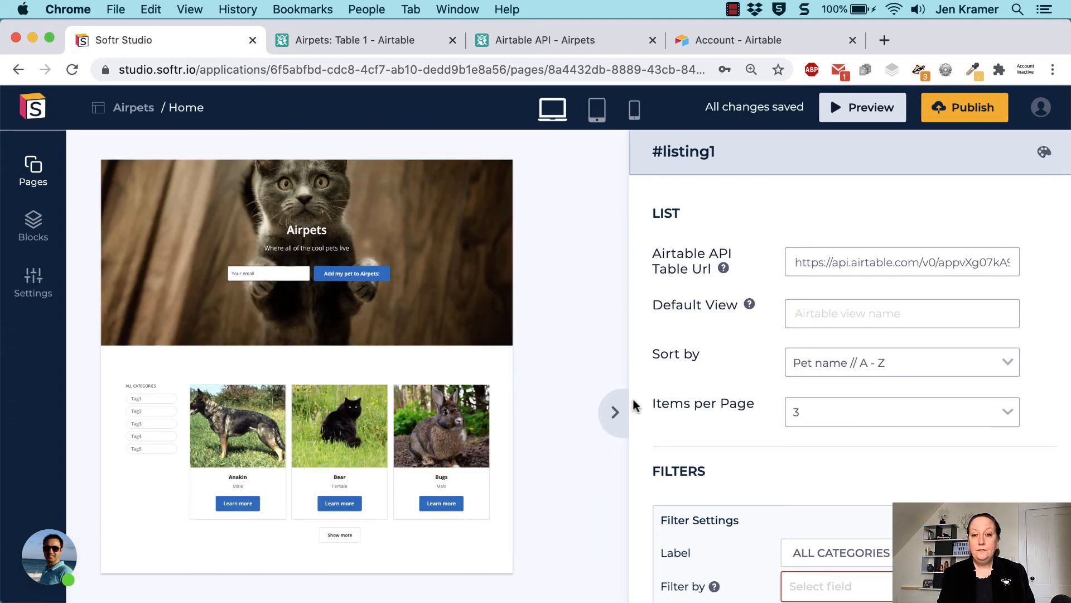
pyautogui.click(615, 412)
pyautogui.scroll(-7, 716, 415)
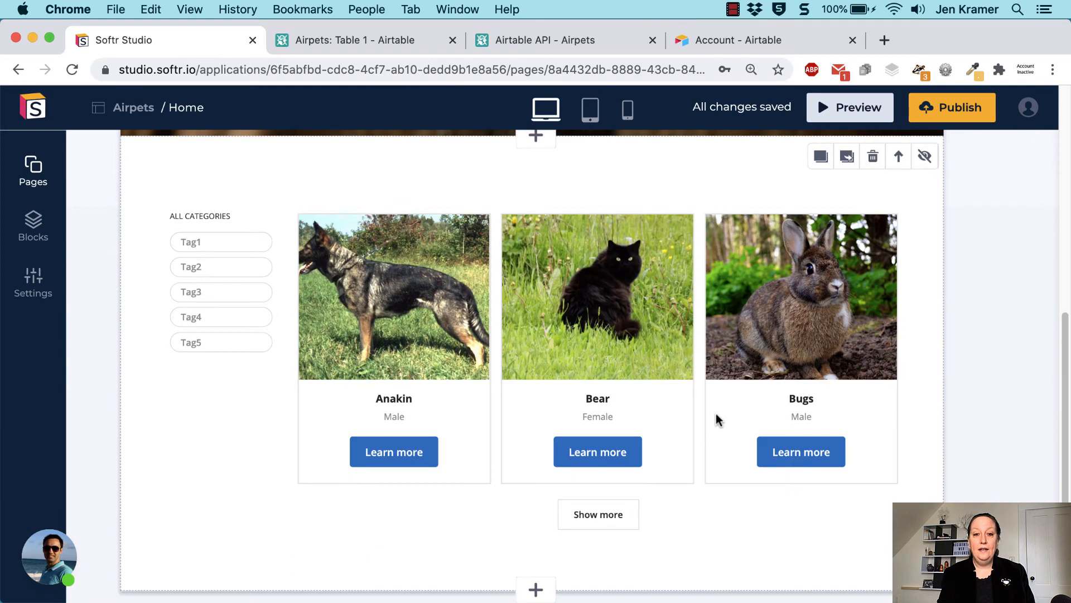
pyautogui.click(618, 523)
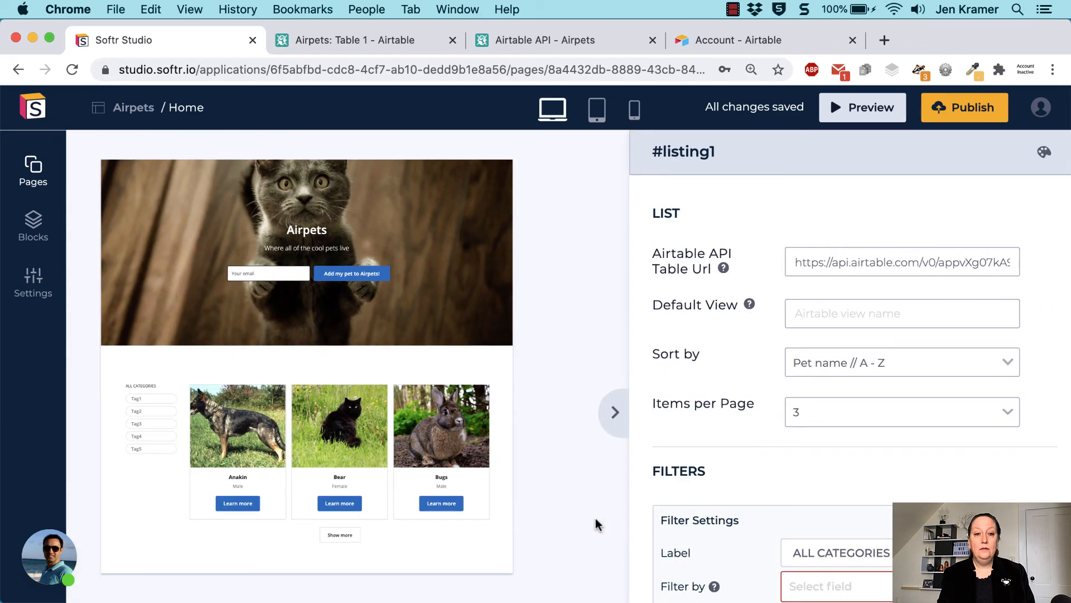
pyautogui.click(615, 412)
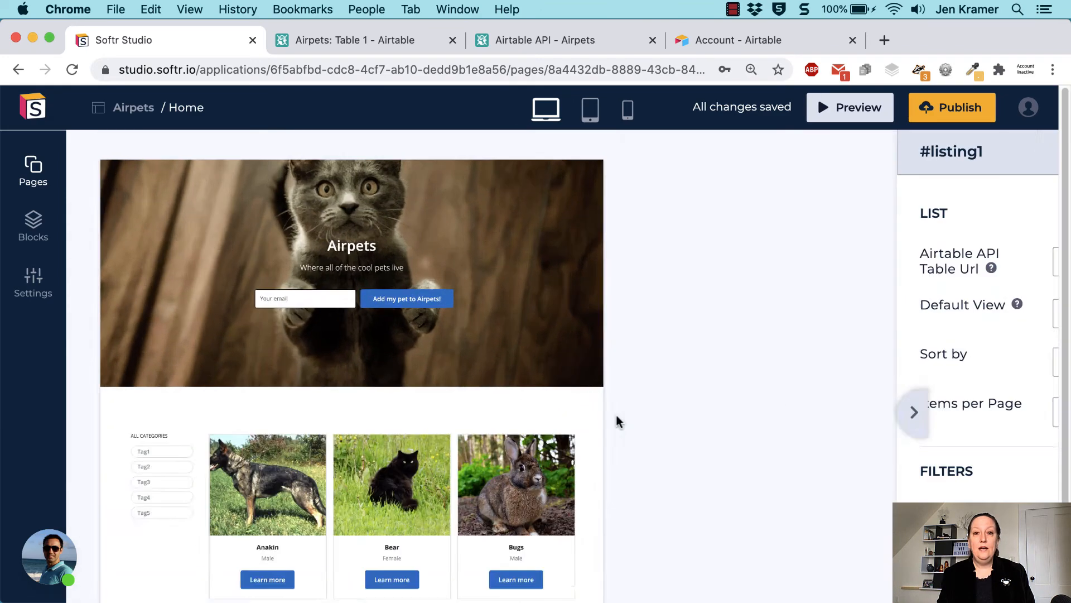
# - Preview the Home page at desktop width and load additional pet cards with Show more
pyautogui.click(846, 113)
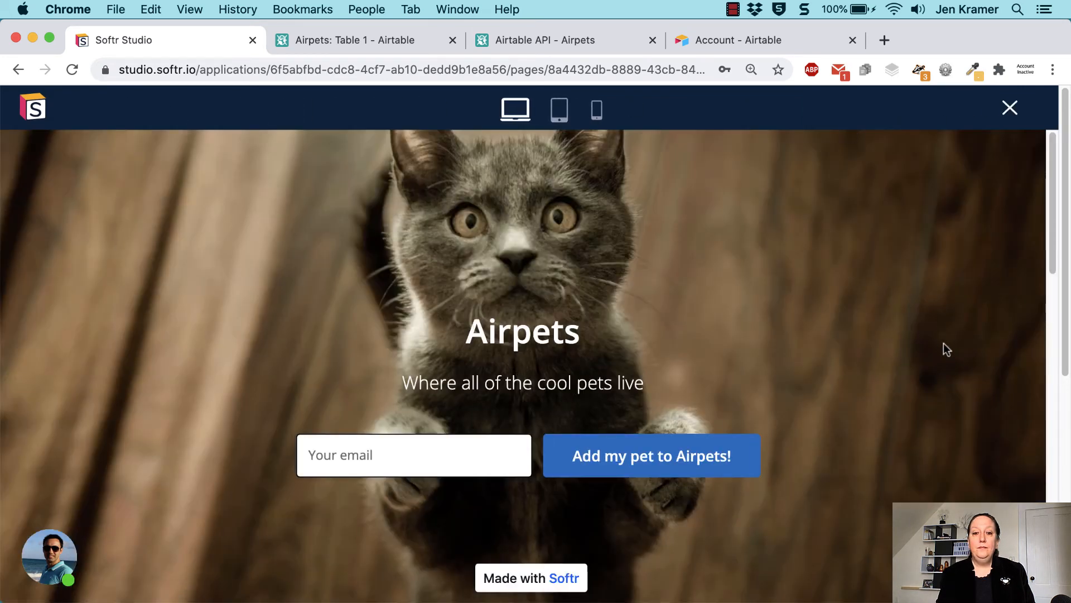
pyautogui.scroll(-10, 937, 313)
pyautogui.scroll(-8, 933, 302)
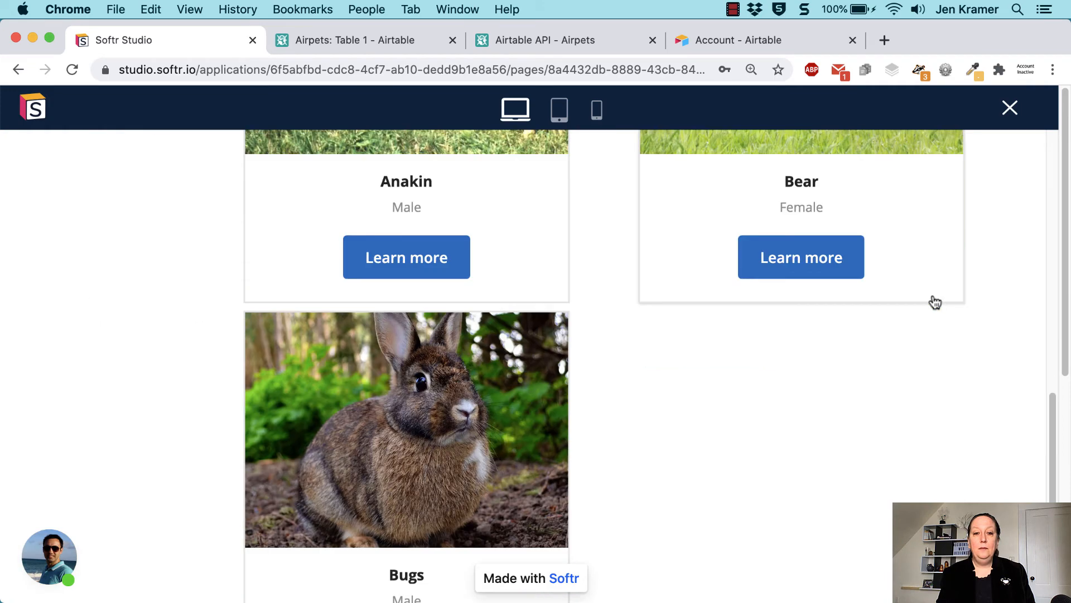
pyautogui.click(622, 501)
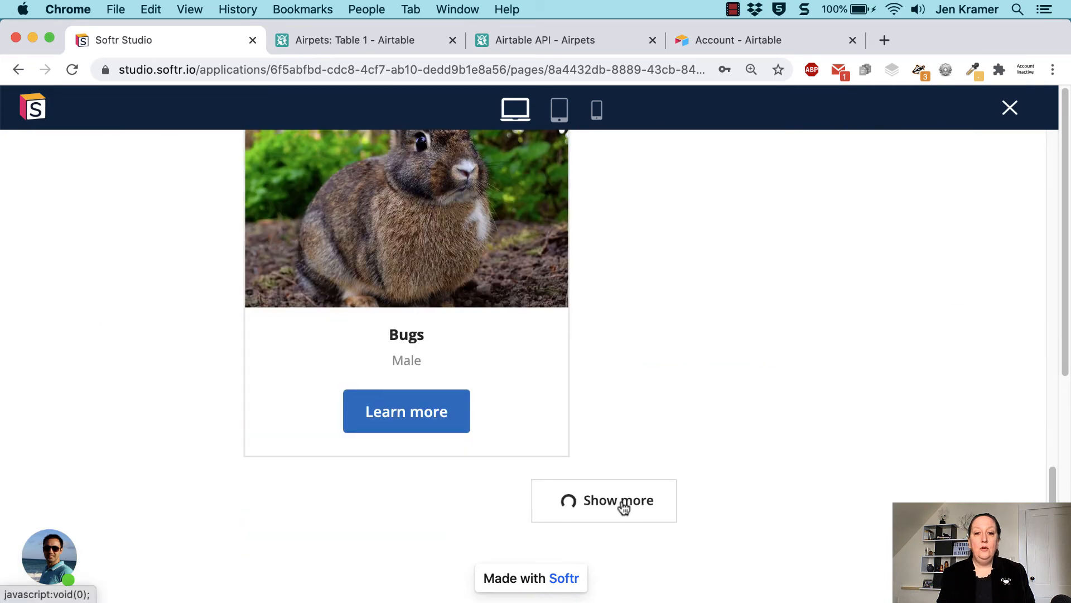
pyautogui.scroll(-5, 985, 374)
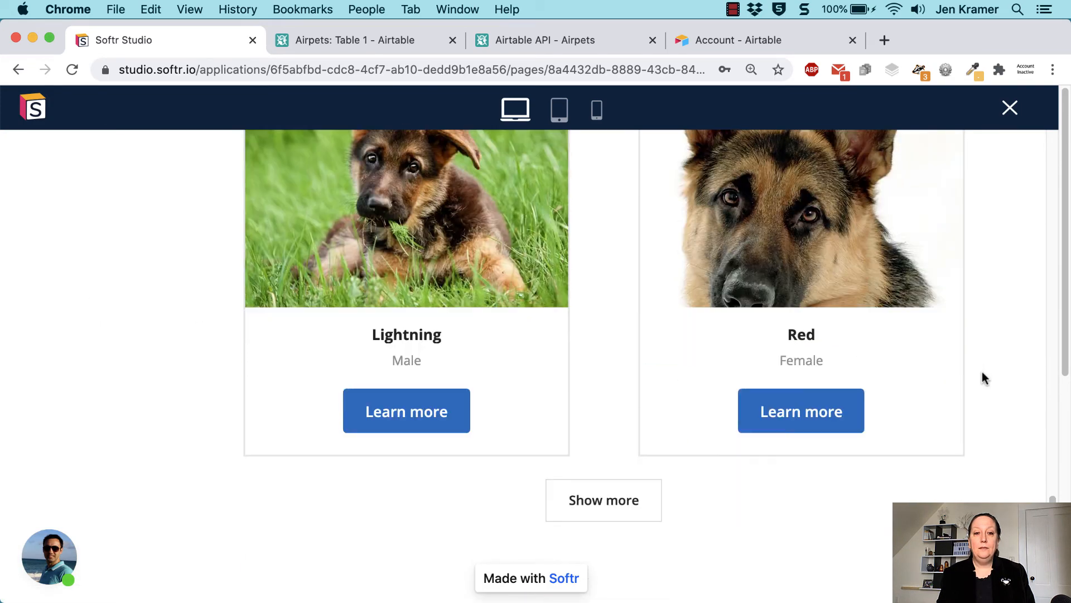
pyautogui.scroll(15, 977, 374)
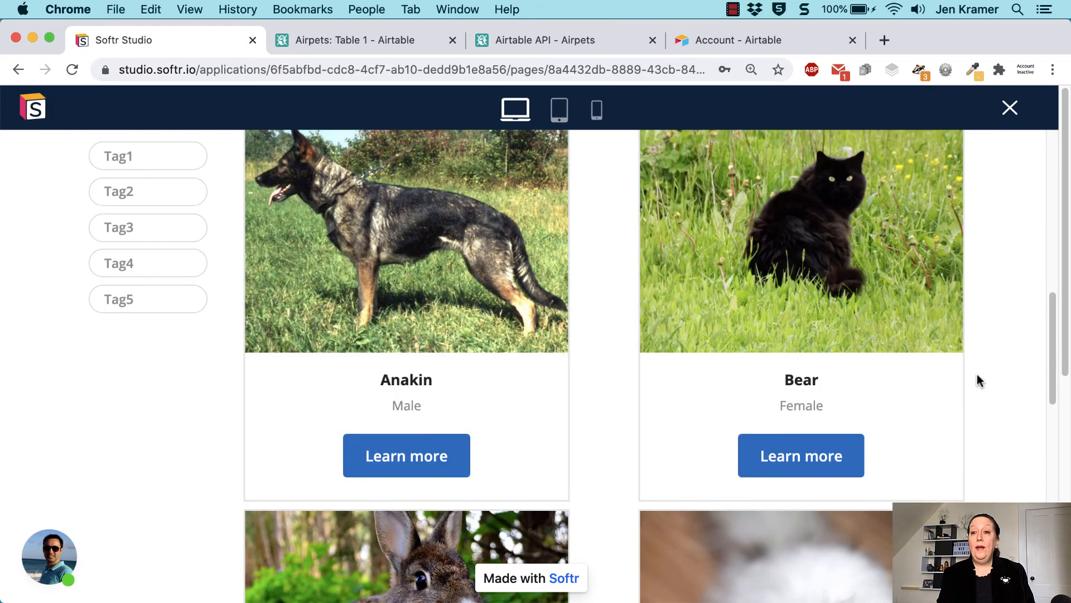
pyautogui.scroll(-4, 974, 371)
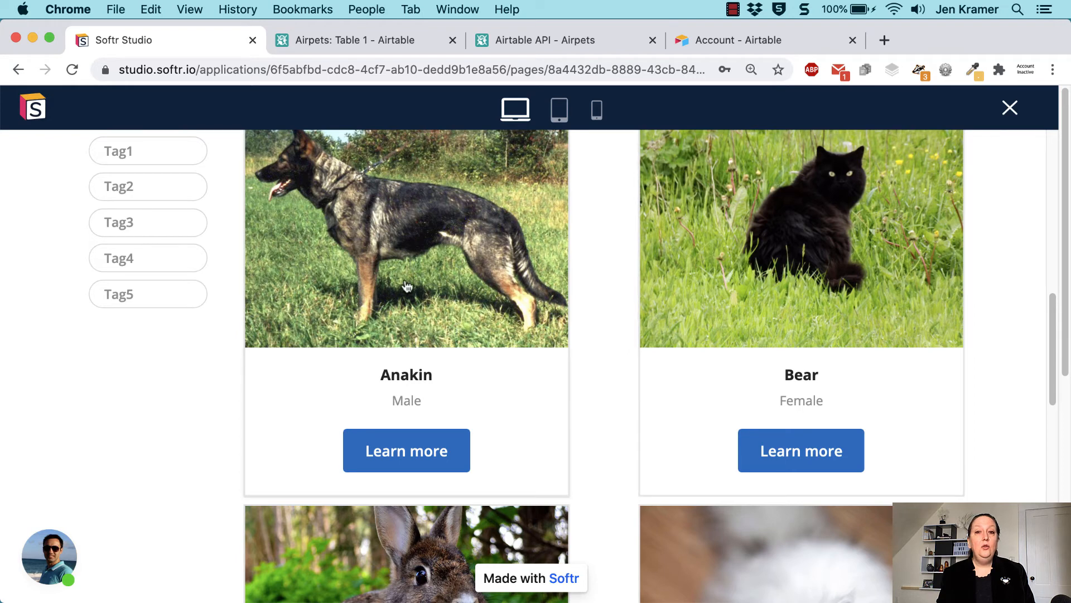
pyautogui.scroll(-1, 571, 352)
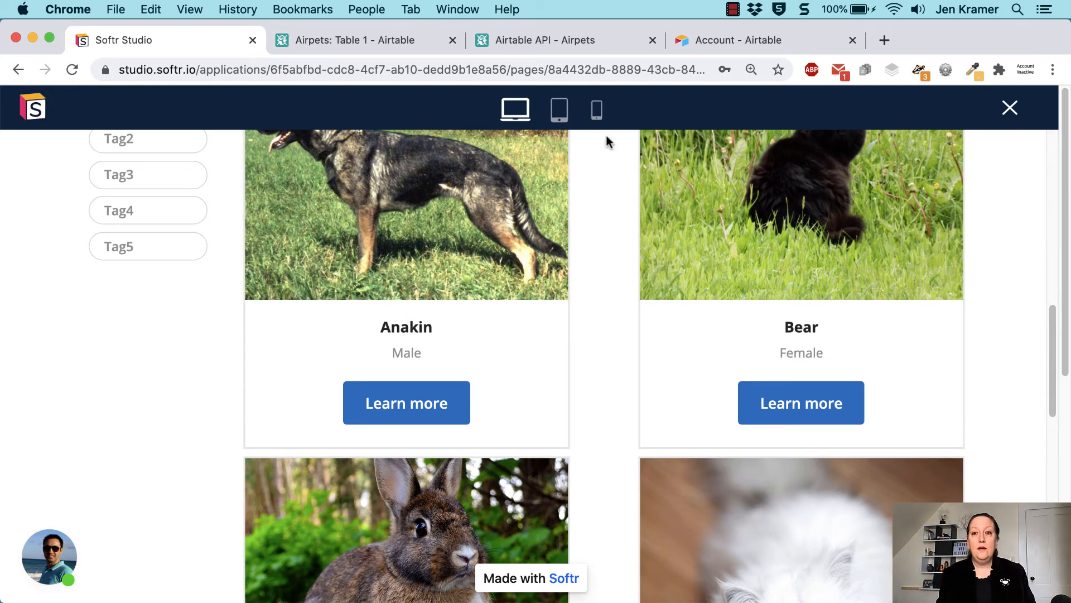
# - Check the pet cards in the tablet and mobile previews, return to the desktop preview and close it
pyautogui.click(556, 122)
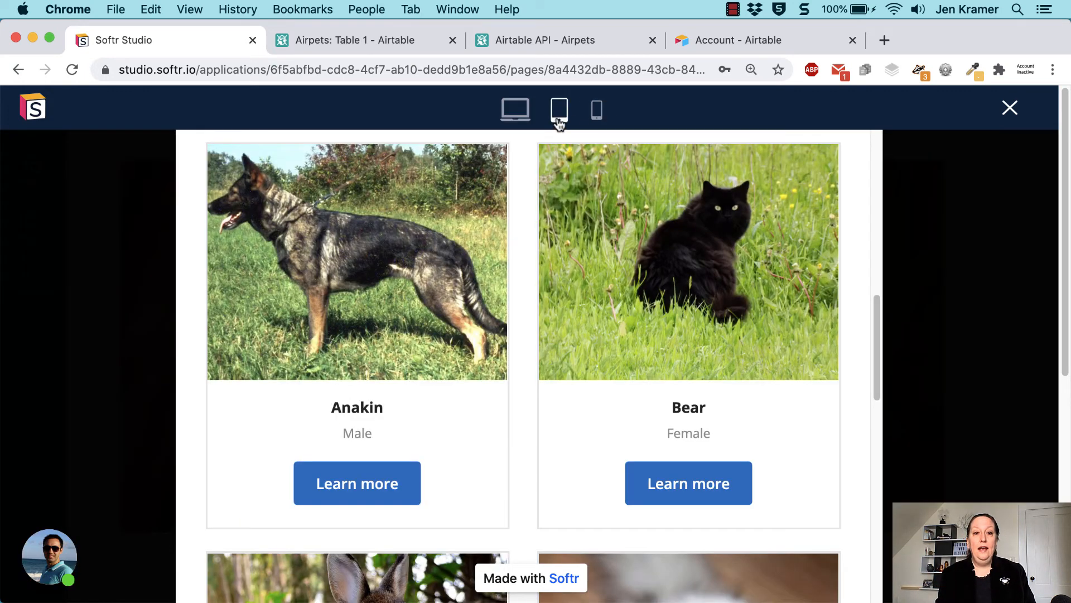
pyautogui.click(596, 122)
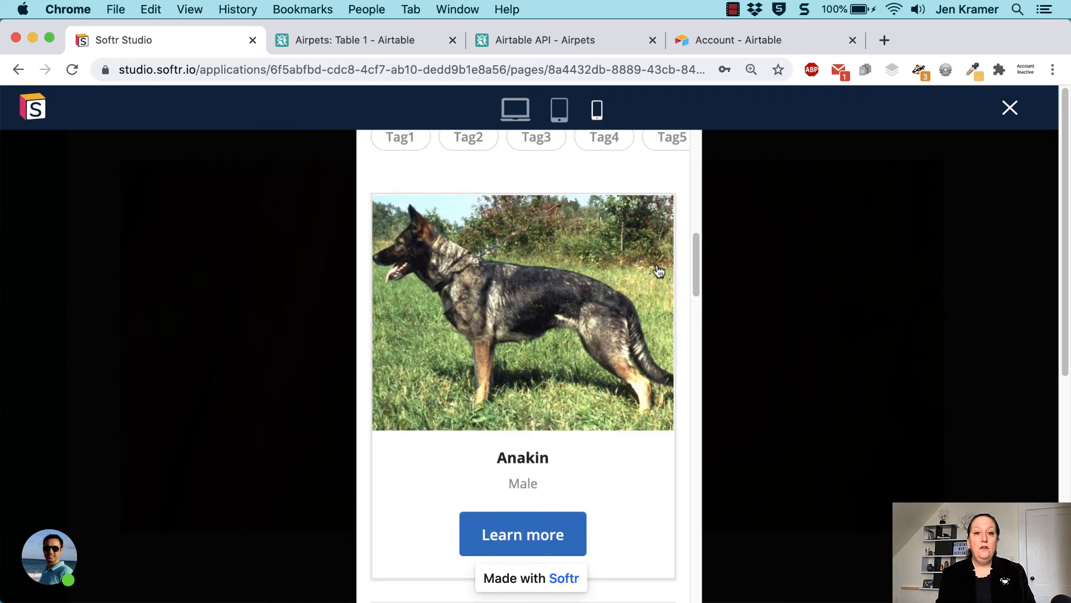
pyautogui.scroll(-2, 660, 290)
pyautogui.scroll(-10, 660, 291)
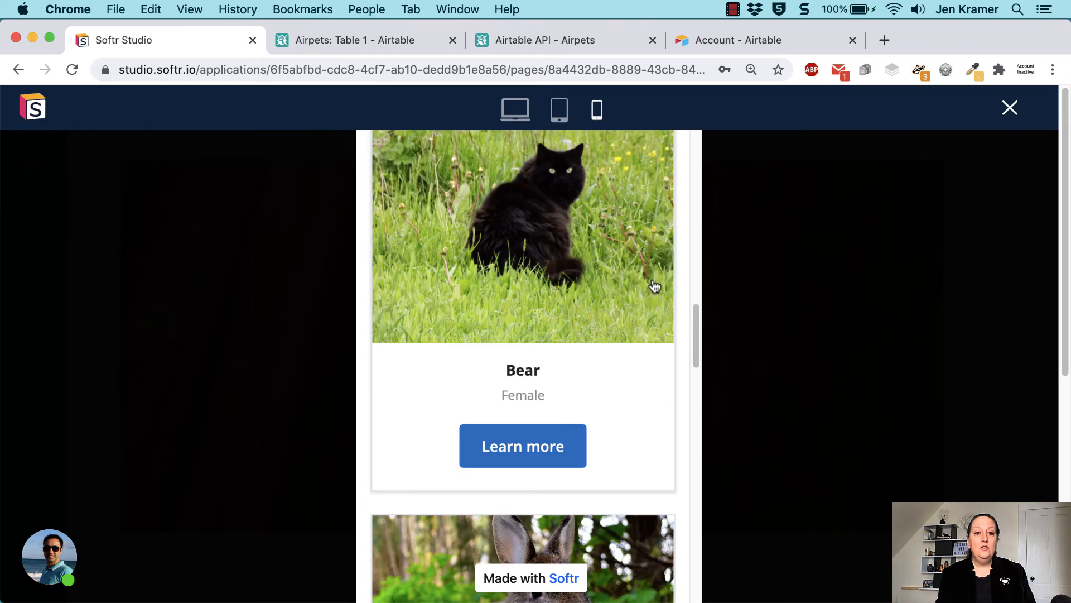
pyautogui.scroll(-8, 659, 286)
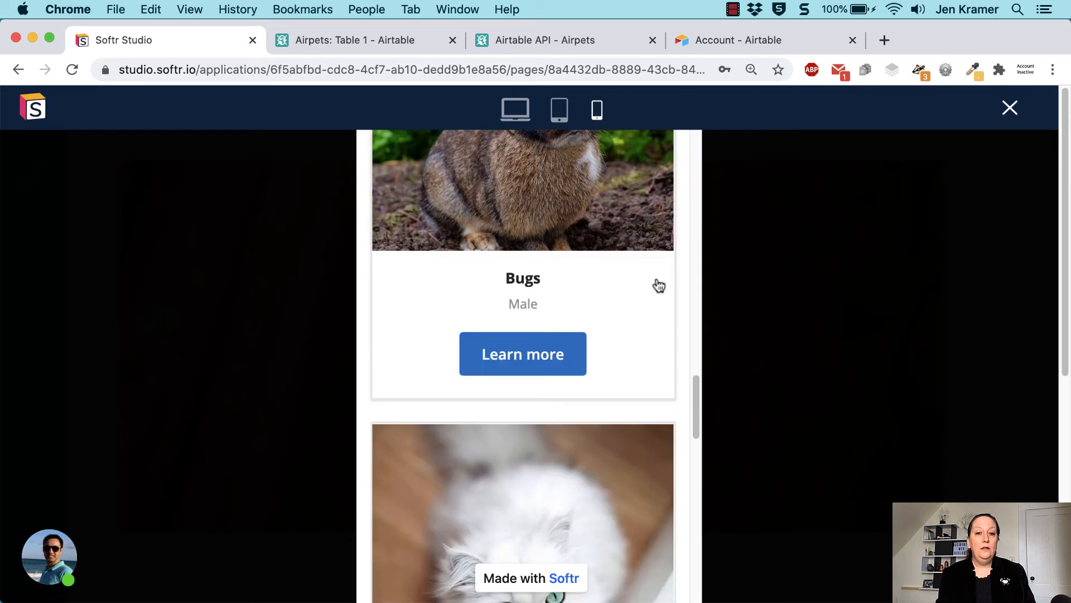
pyautogui.scroll(20, 660, 285)
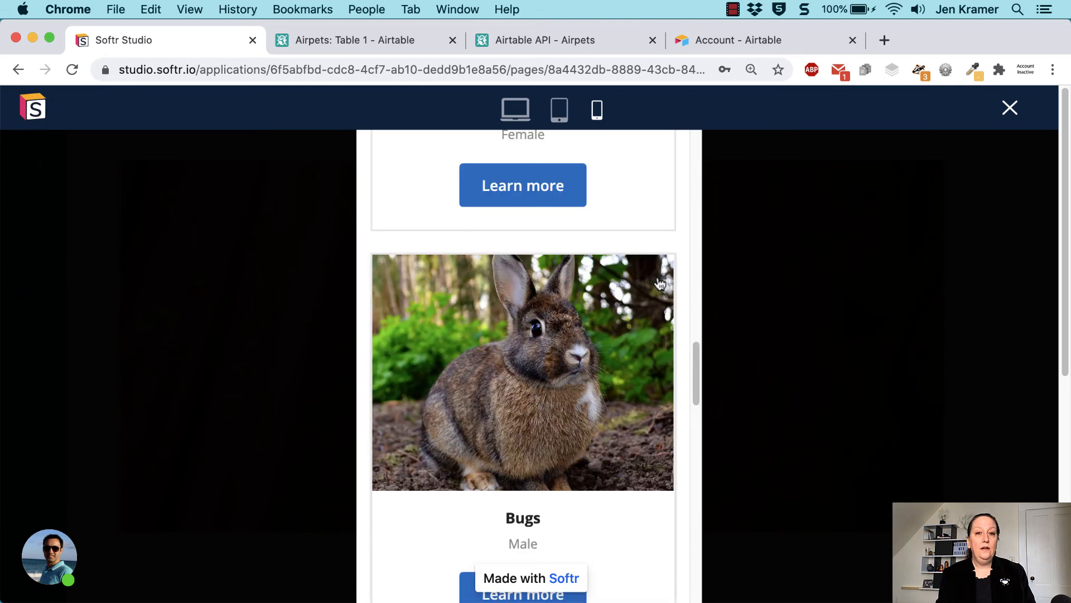
pyautogui.click(516, 111)
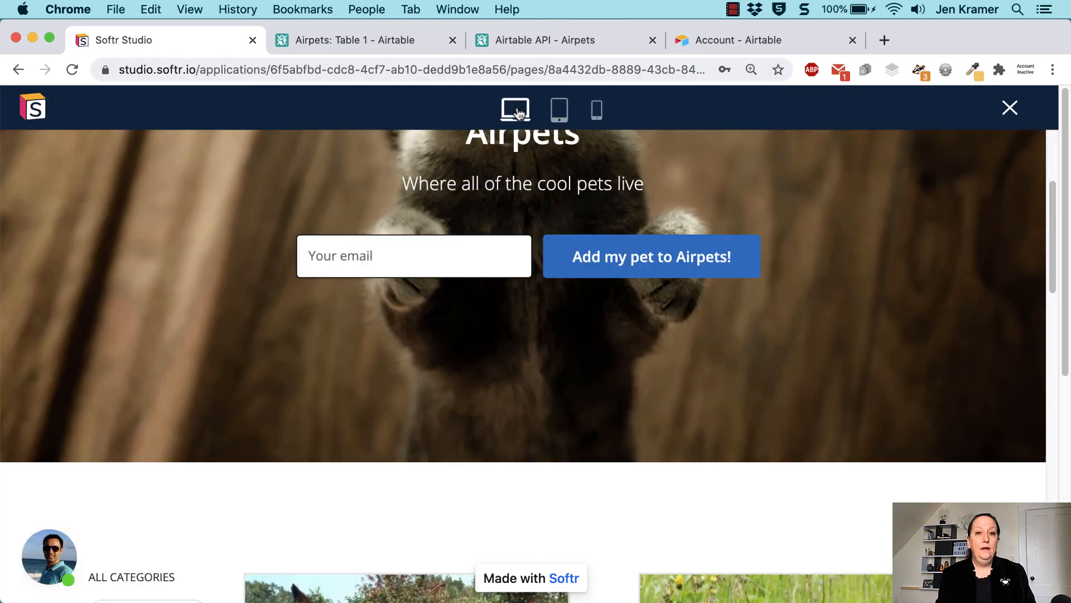
pyautogui.scroll(-5, 850, 347)
pyautogui.scroll(8, 847, 355)
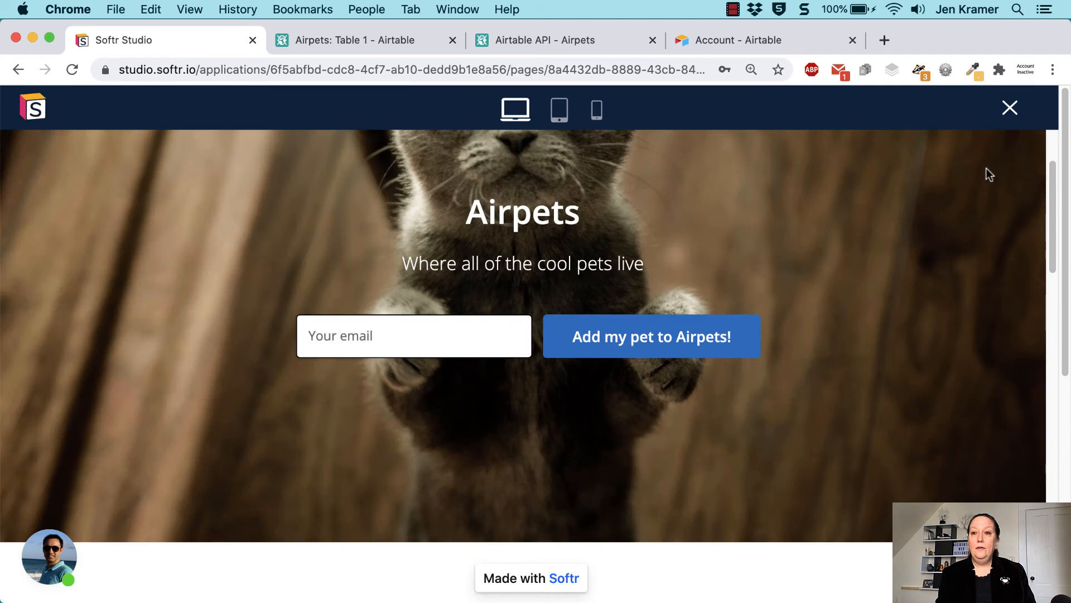
pyautogui.click(1010, 109)
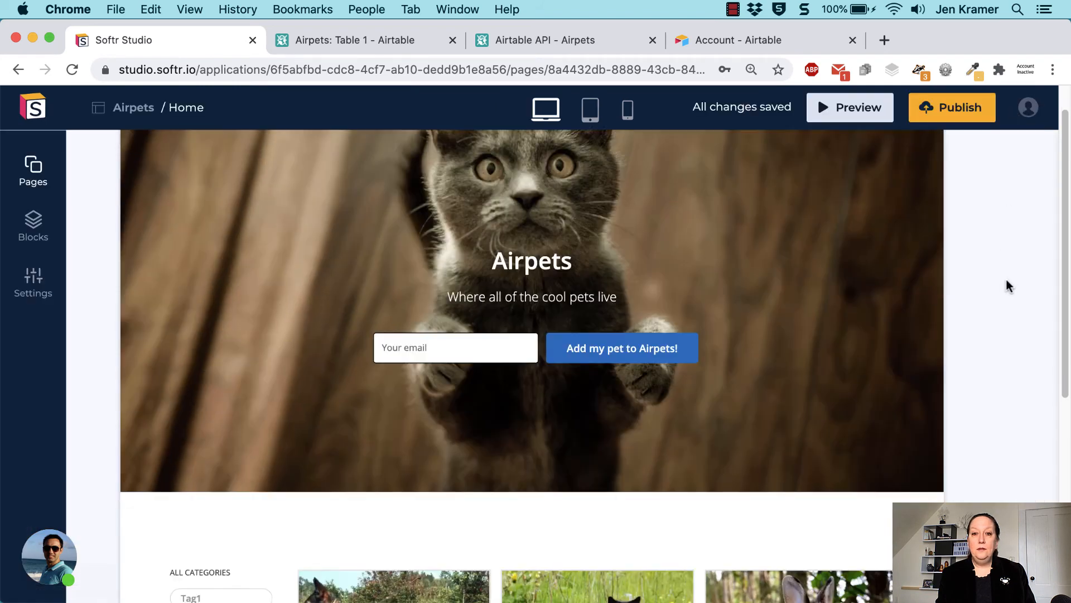
# - Open the pet listing's settings and change its filter label to "Filter by"
pyautogui.scroll(-6, 1007, 282)
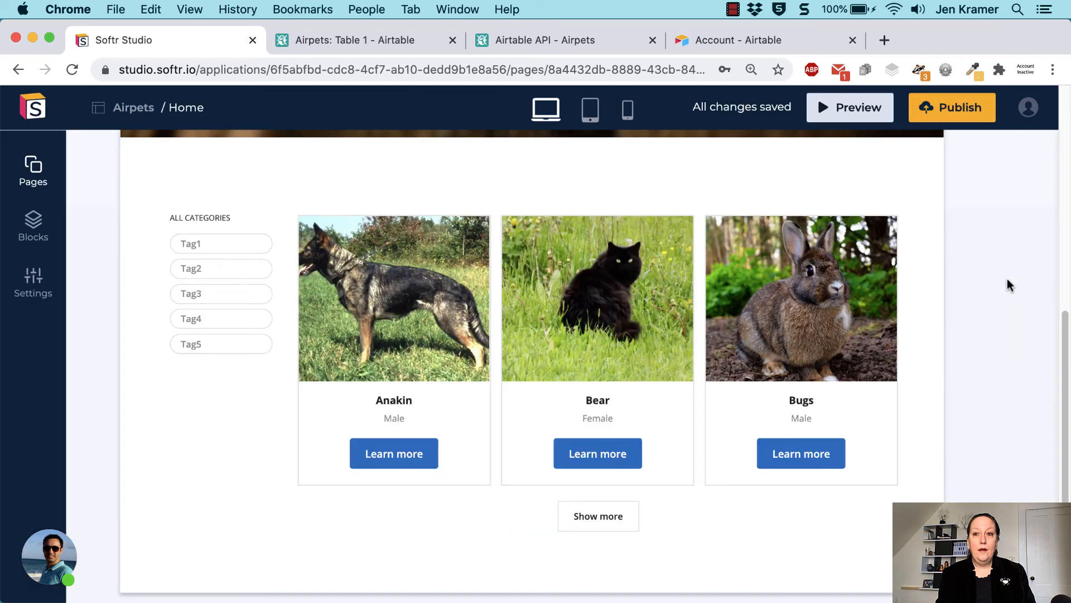
pyautogui.click(265, 267)
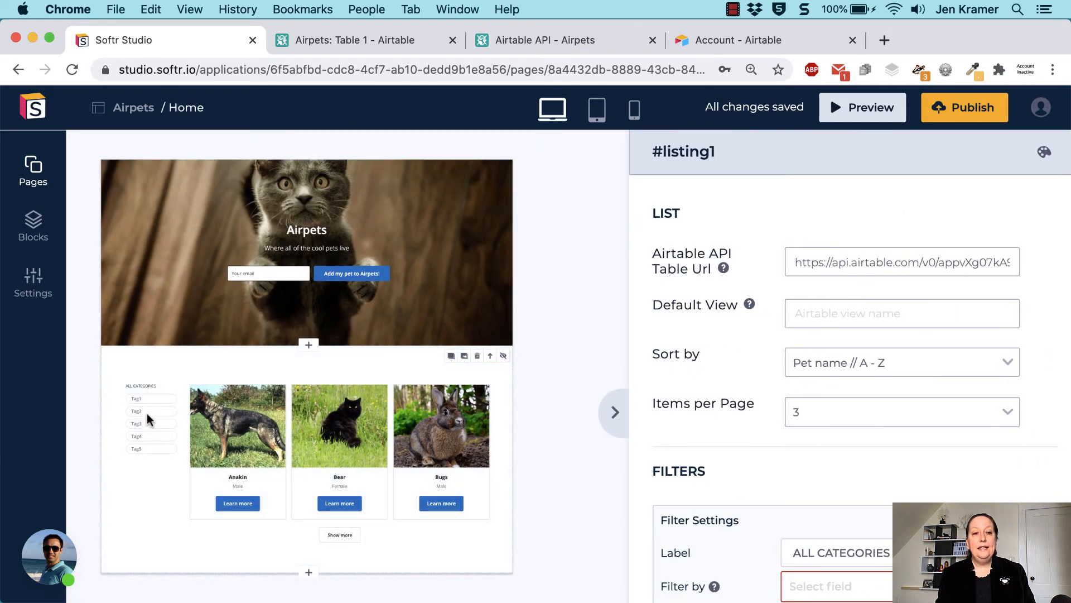
pyautogui.scroll(-5, 976, 447)
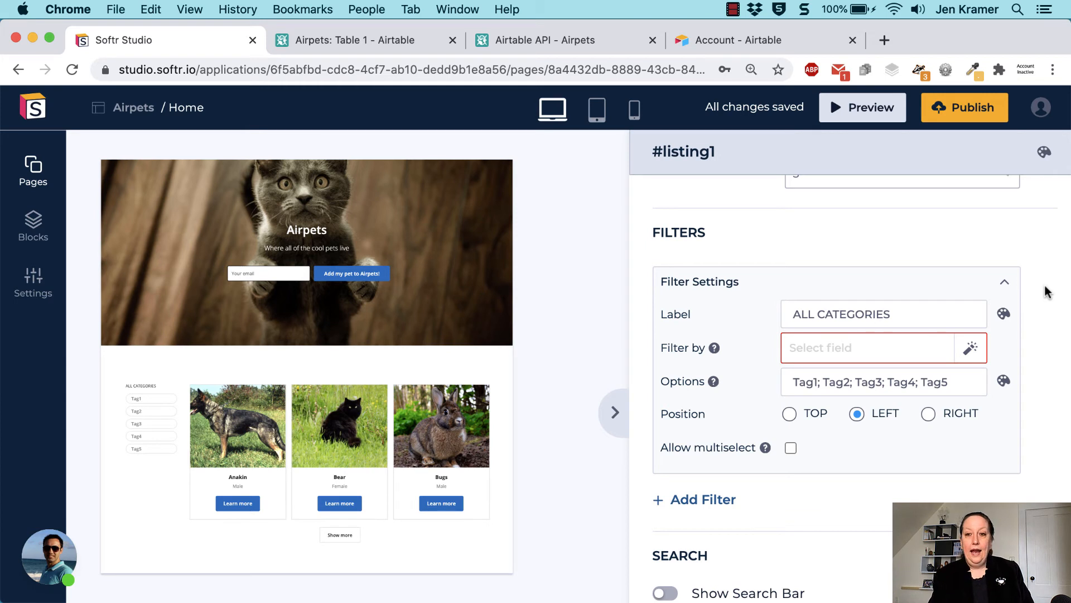
pyautogui.click(946, 318)
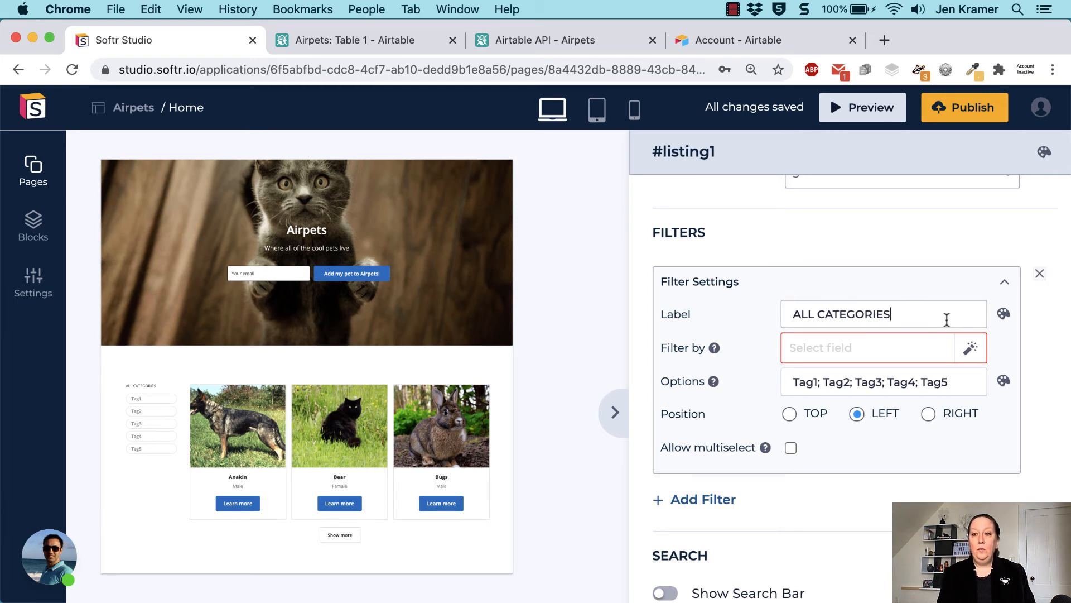
pyautogui.doubleClick(946, 320)
pyautogui.click(936, 318)
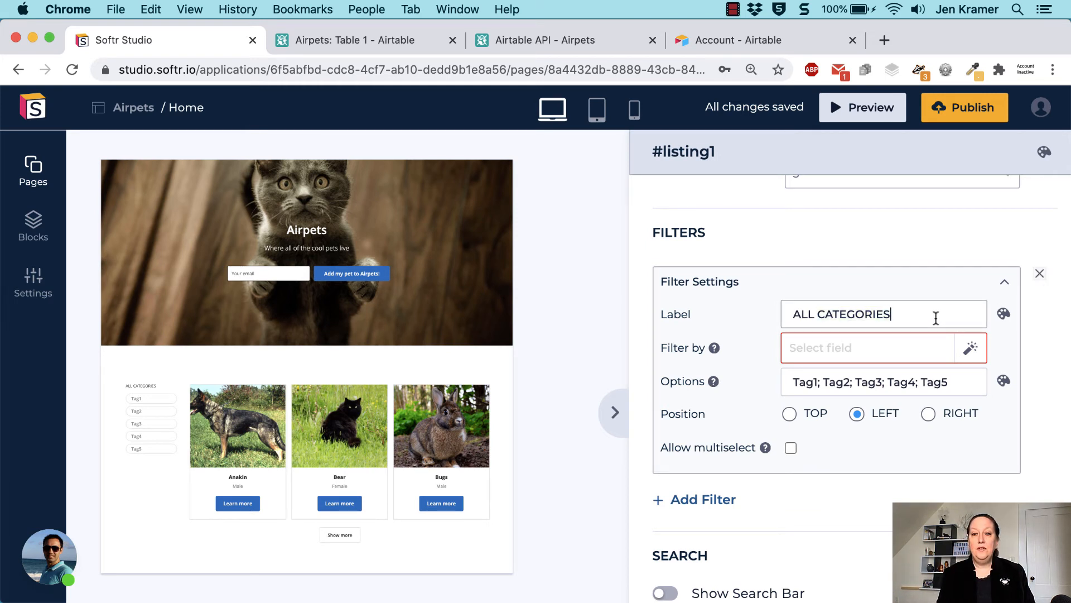
pyautogui.moveTo(926, 317); pyautogui.dragTo(748, 323)
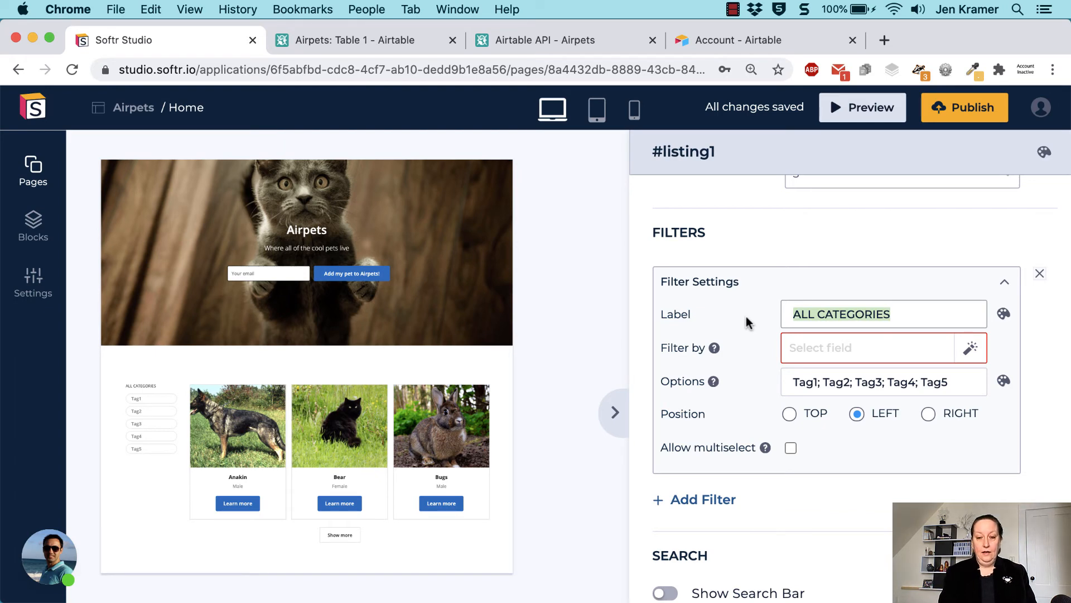
pyautogui.write('Filter by')
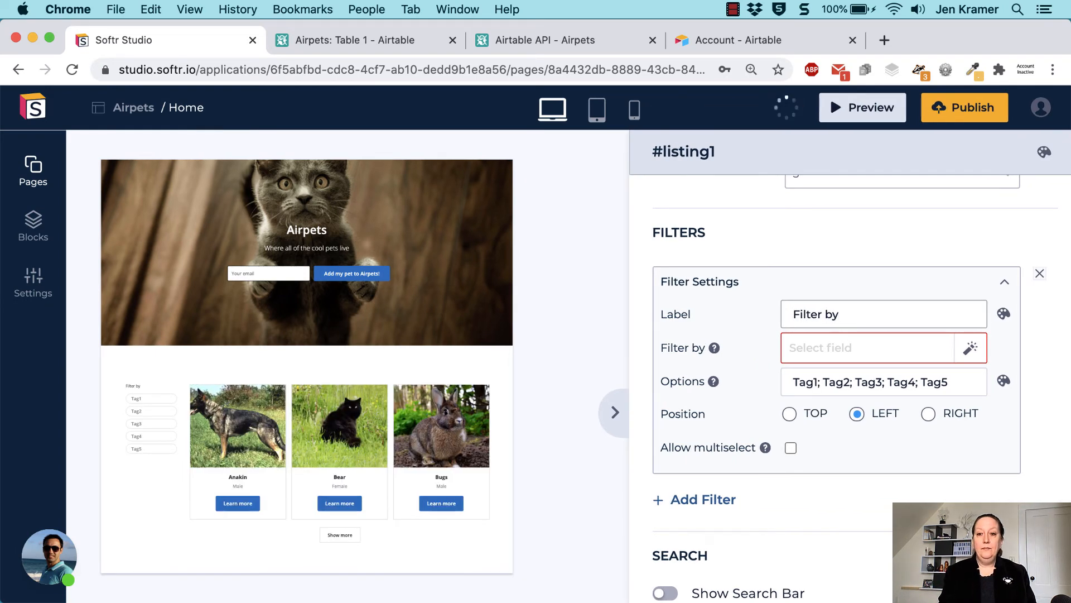
# - Make the listing filter by the Pet gender field with the options Male;Female
pyautogui.click(976, 351)
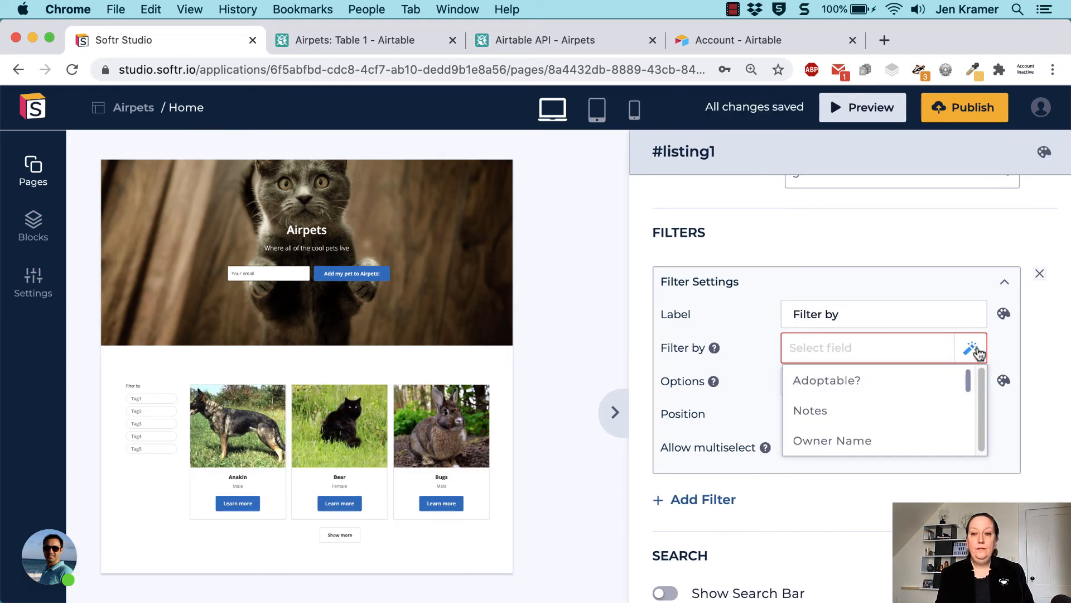
pyautogui.moveTo(969, 383); pyautogui.dragTo(964, 413)
pyautogui.click(845, 410)
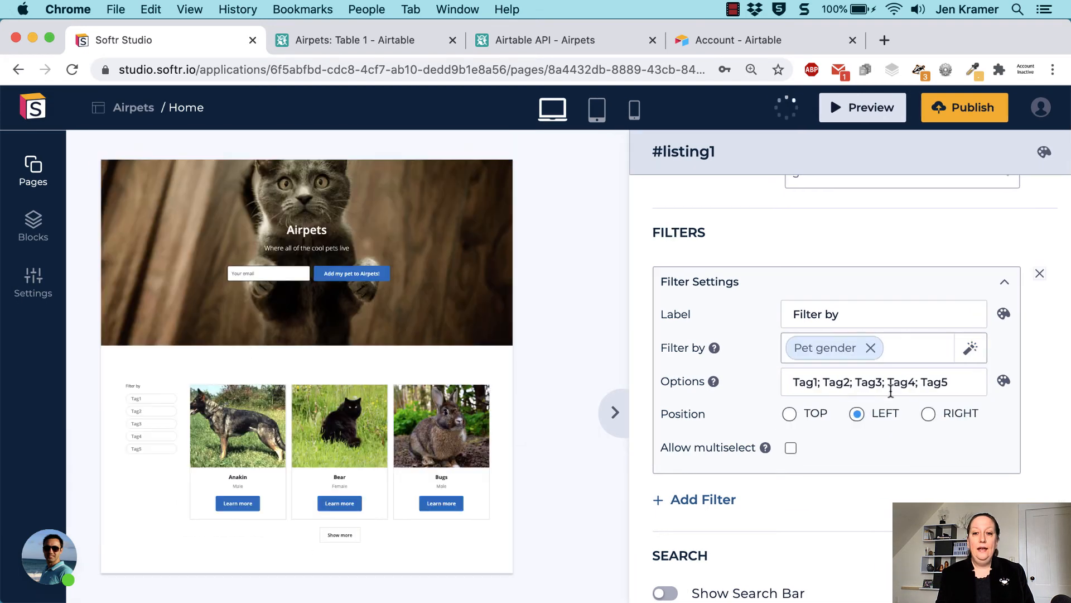
pyautogui.tripleClick(971, 385)
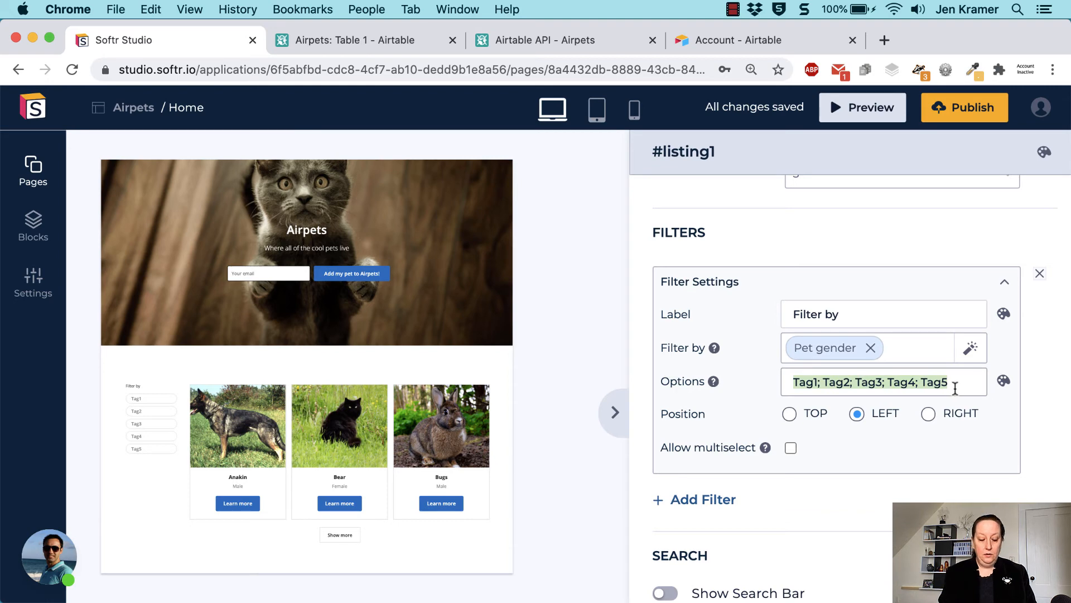
pyautogui.write('Male;')
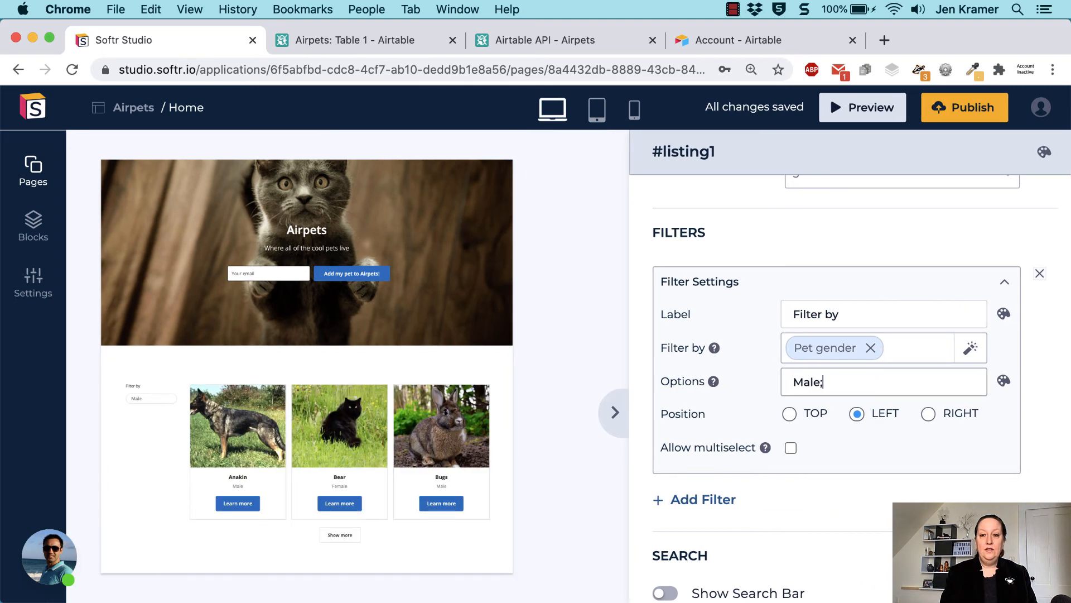
pyautogui.write('Fema')
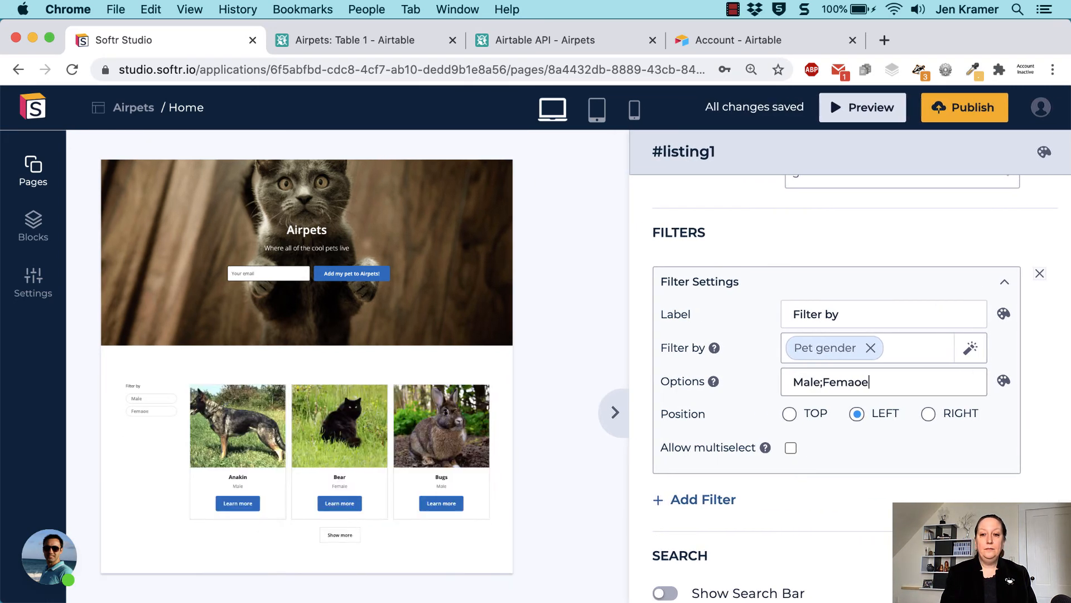
pyautogui.write('le')
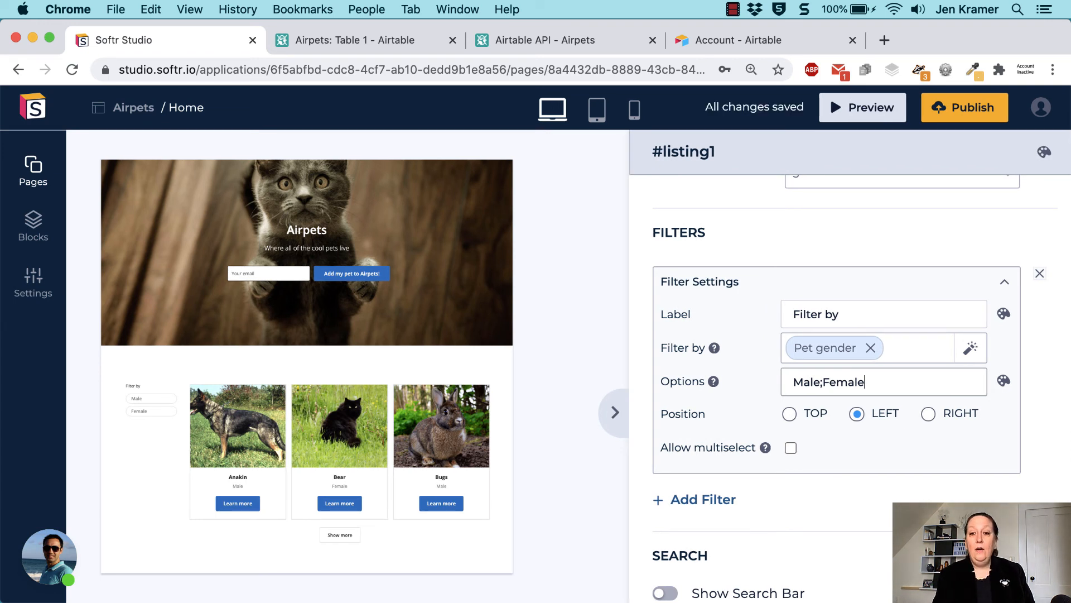
# - Preview the page, filter the pets by Male and load more matching cards with Show more
pyautogui.click(860, 118)
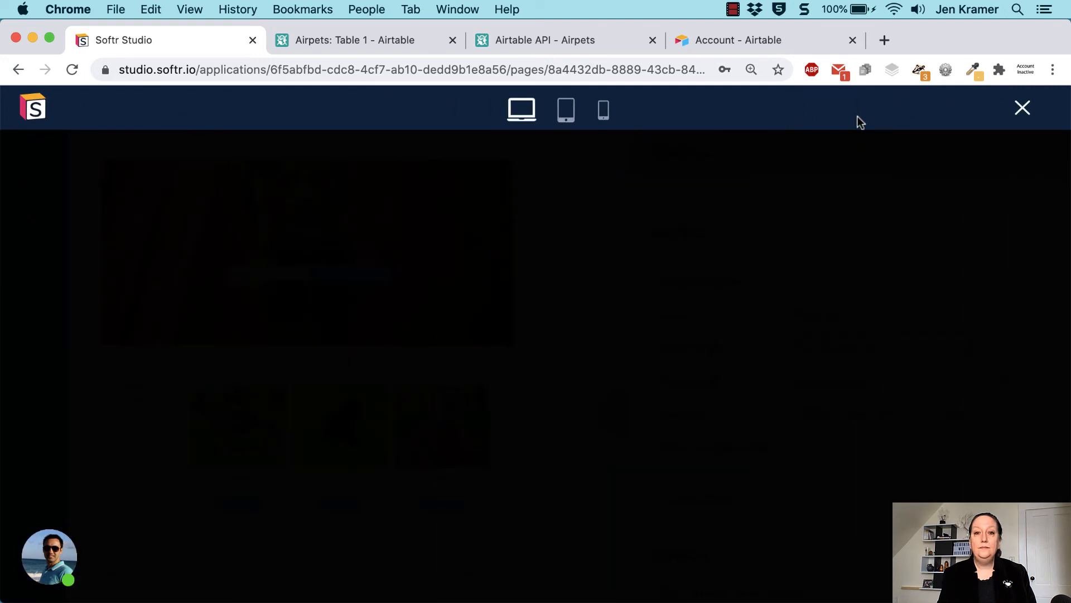
pyautogui.scroll(-15, 1006, 316)
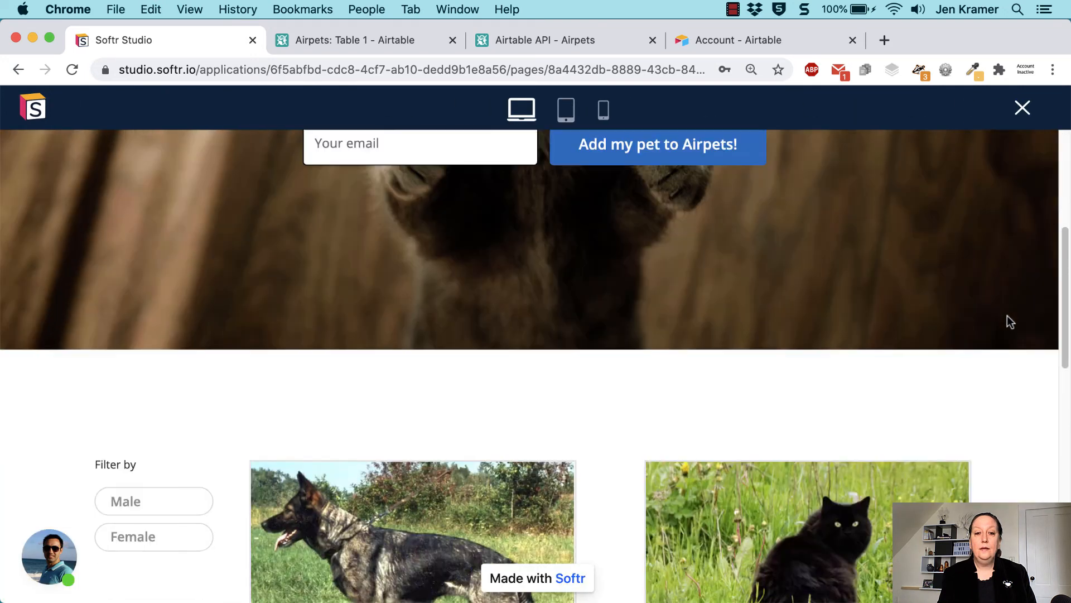
pyautogui.scroll(4, 1007, 313)
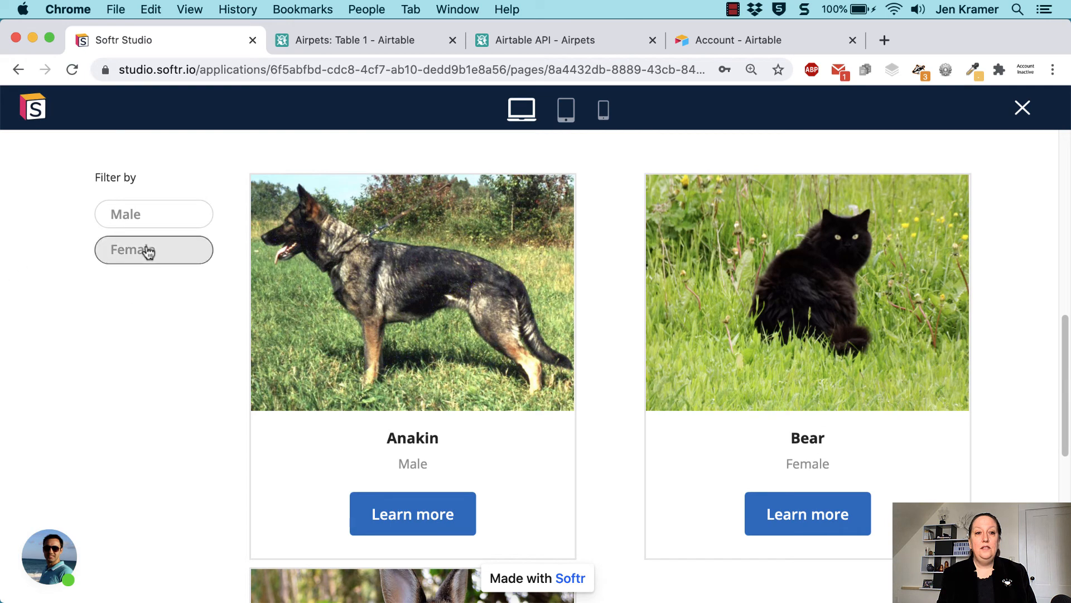
pyautogui.click(160, 224)
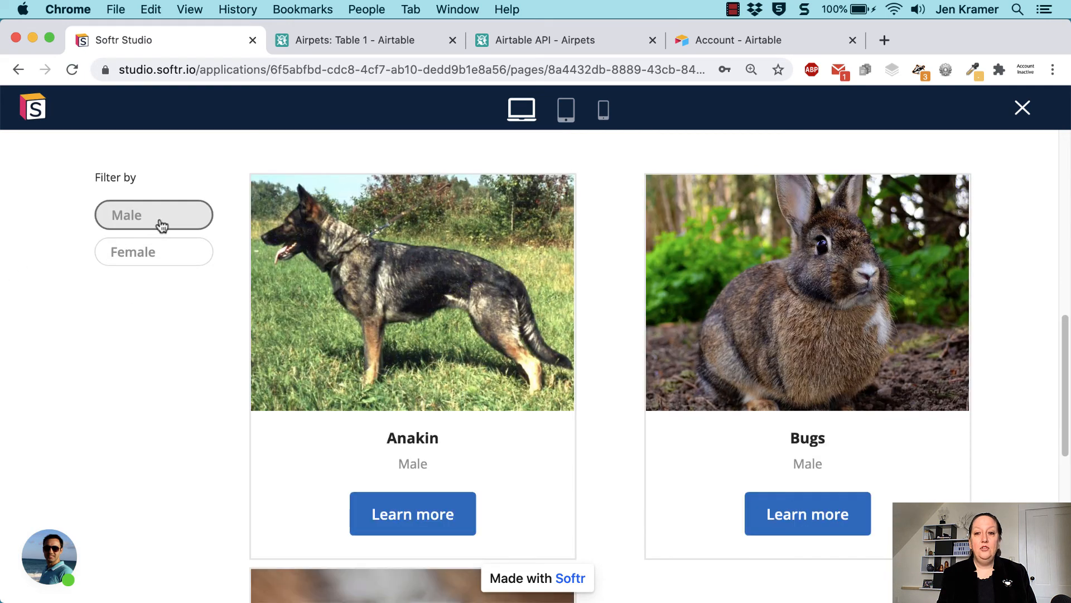
pyautogui.scroll(-8, 246, 334)
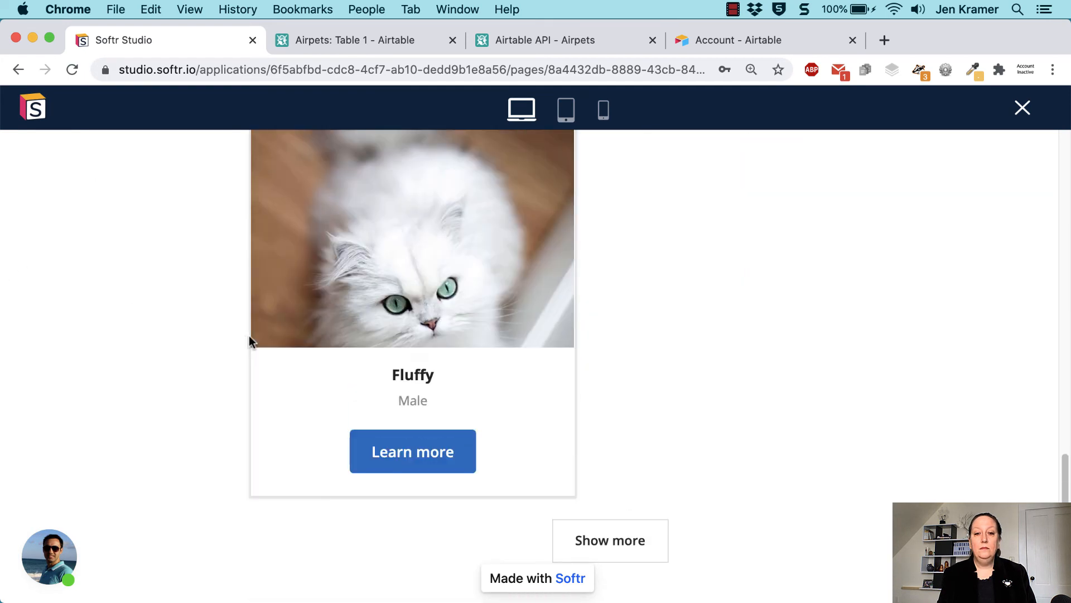
pyautogui.scroll(10, 249, 337)
pyautogui.scroll(-10, 248, 337)
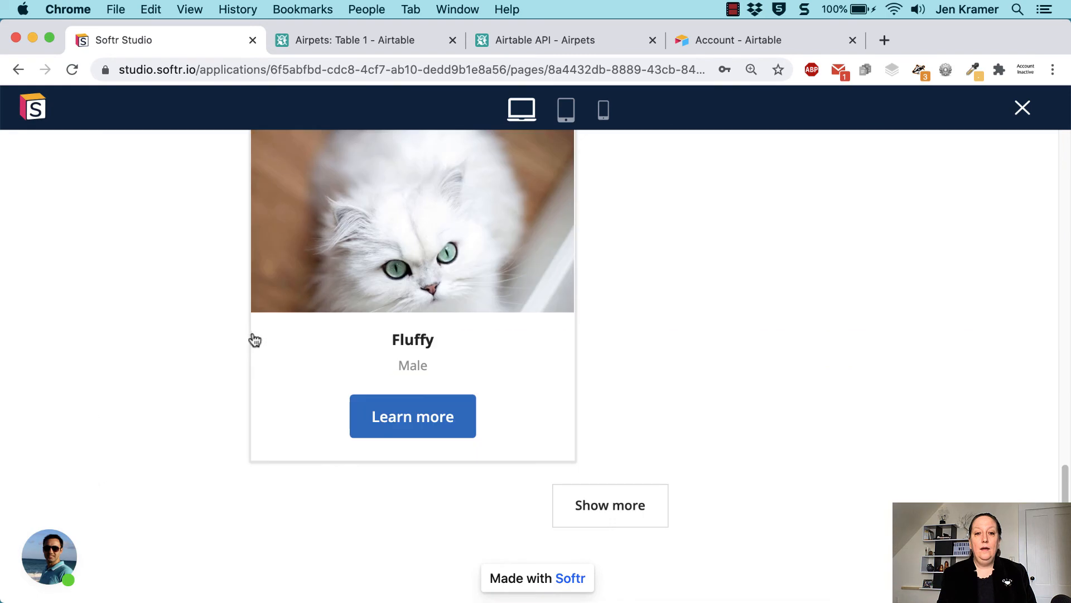
pyautogui.click(592, 505)
pyautogui.scroll(8, 287, 403)
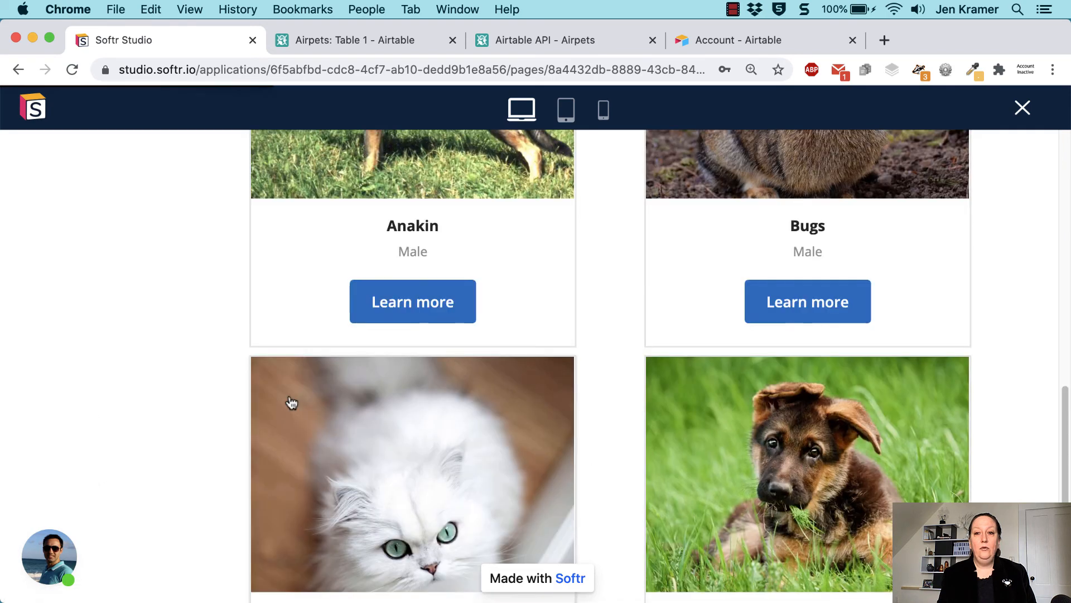
# - Filter the previewed pets by Female, look through the matching cards and close the preview
pyautogui.scroll(1, 290, 403)
pyautogui.click(168, 327)
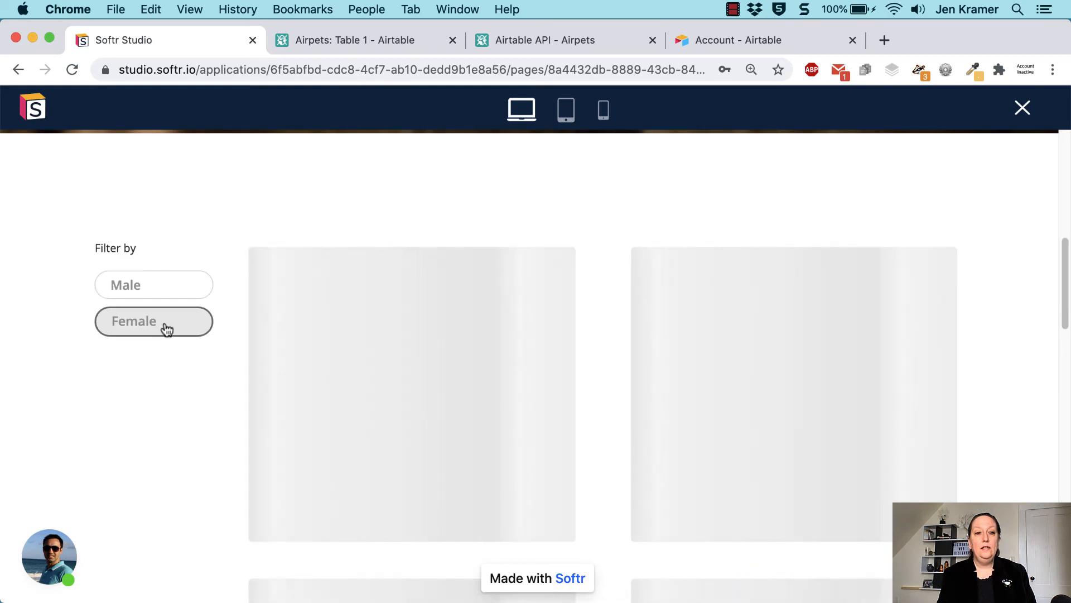
pyautogui.scroll(-10, 292, 393)
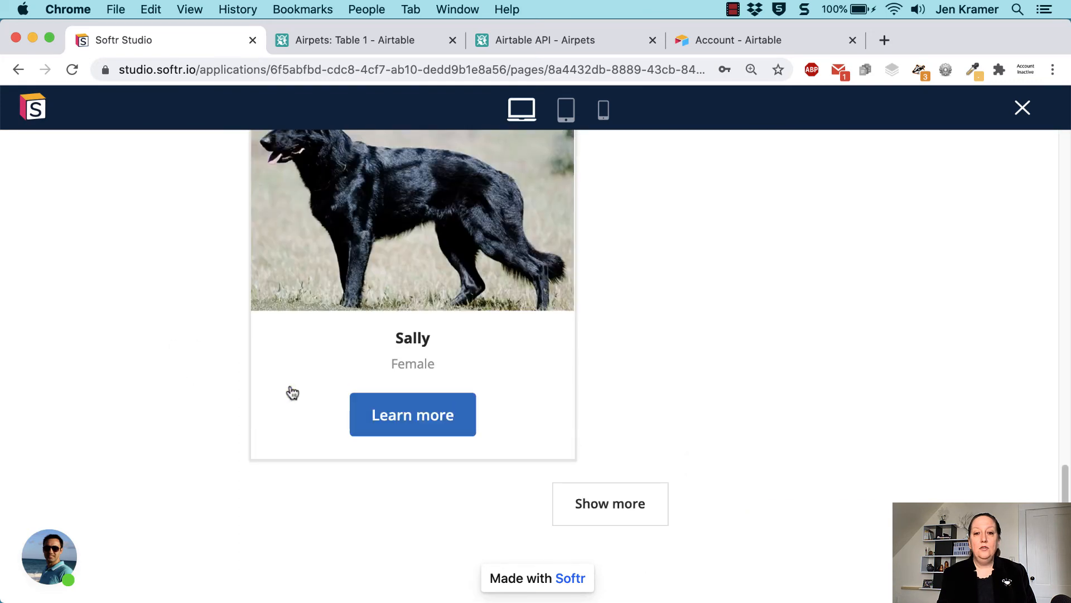
pyautogui.scroll(12, 291, 392)
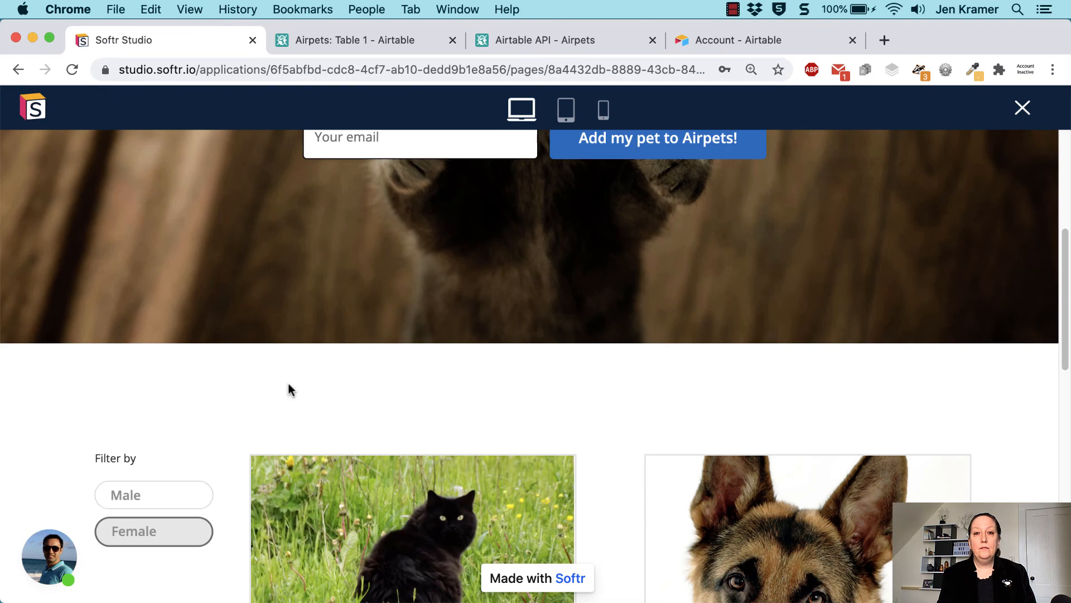
pyautogui.click(1025, 112)
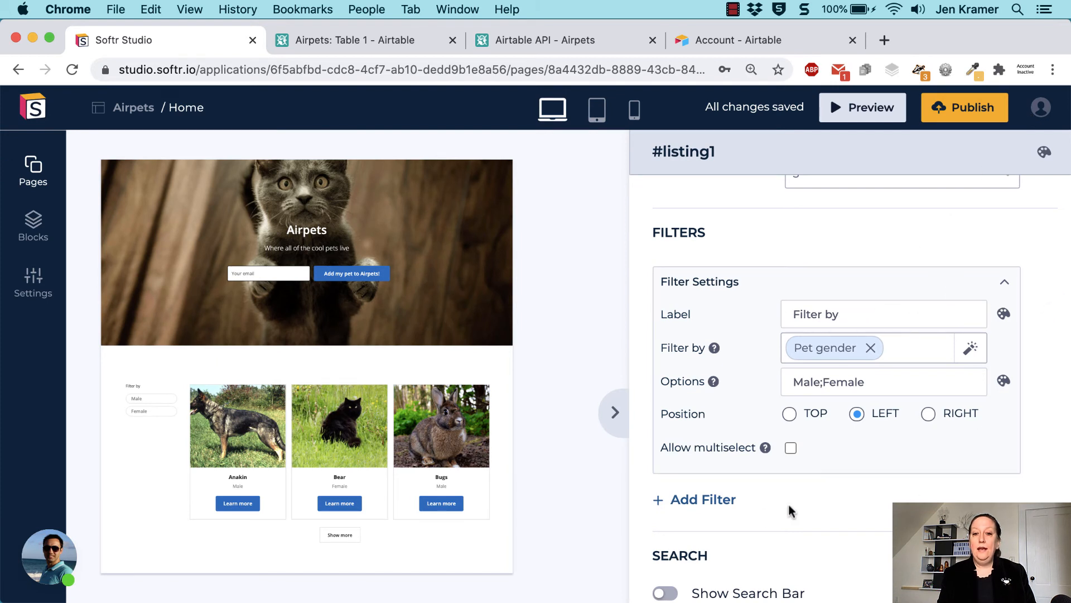
# - Add a second filter to the pet listing and label it "Adoptable?"
pyautogui.scroll(-3, 871, 491)
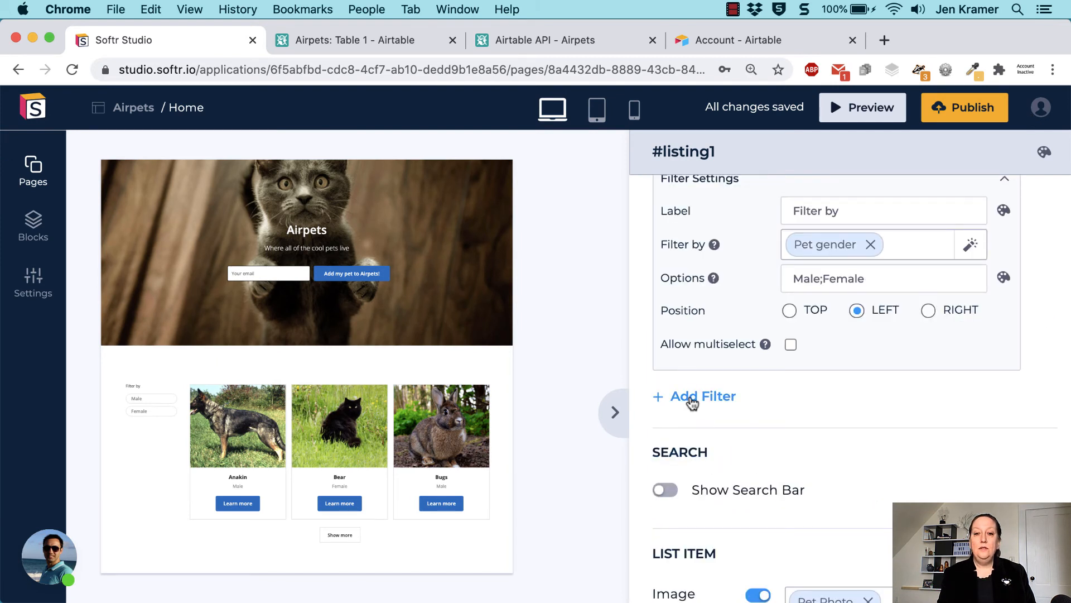
pyautogui.click(691, 397)
pyautogui.doubleClick(914, 433)
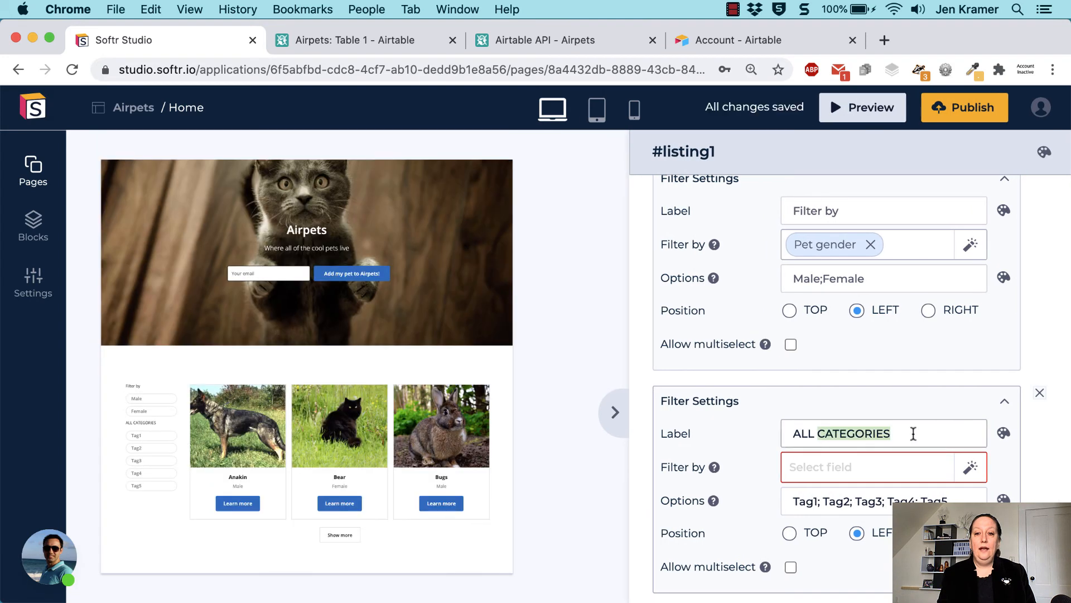
pyautogui.tripleClick(909, 437)
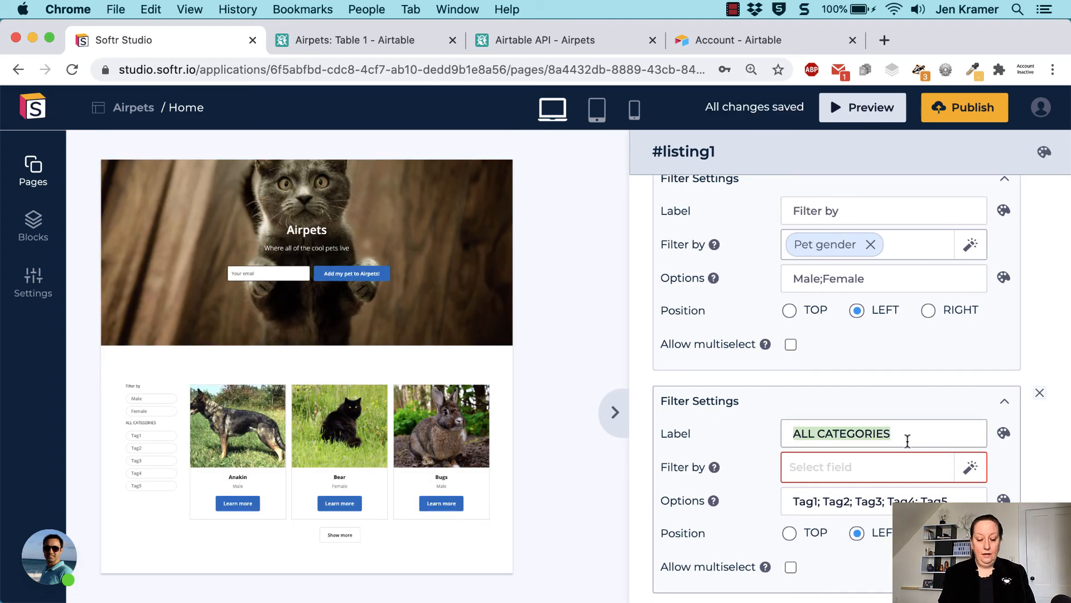
pyautogui.write('Adop')
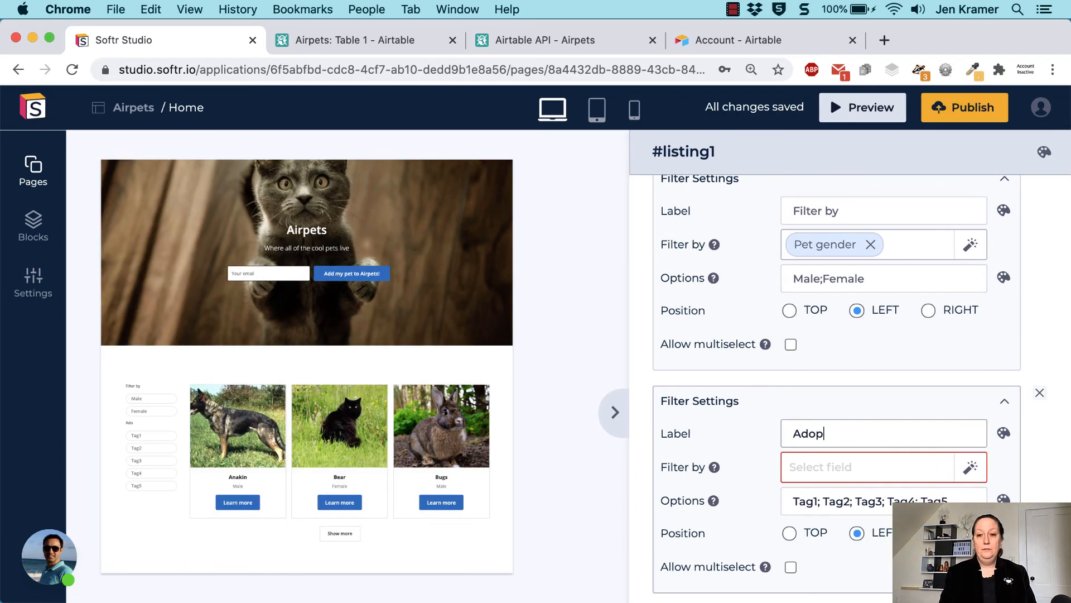
pyautogui.write('table?')
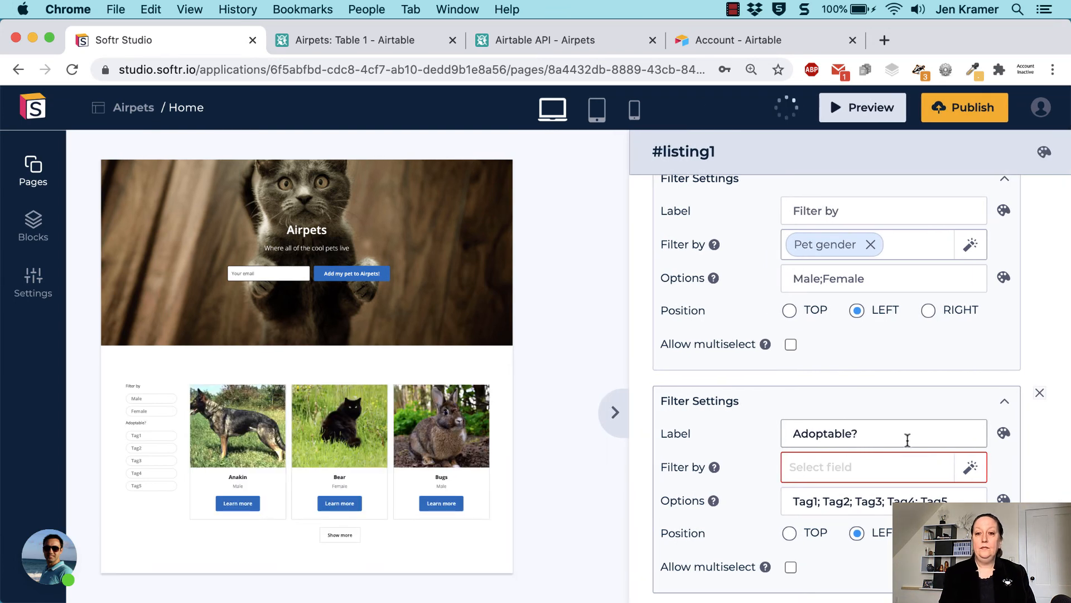
# - Make the second filter use the Adoptable? field with the options True;False
pyautogui.click(974, 468)
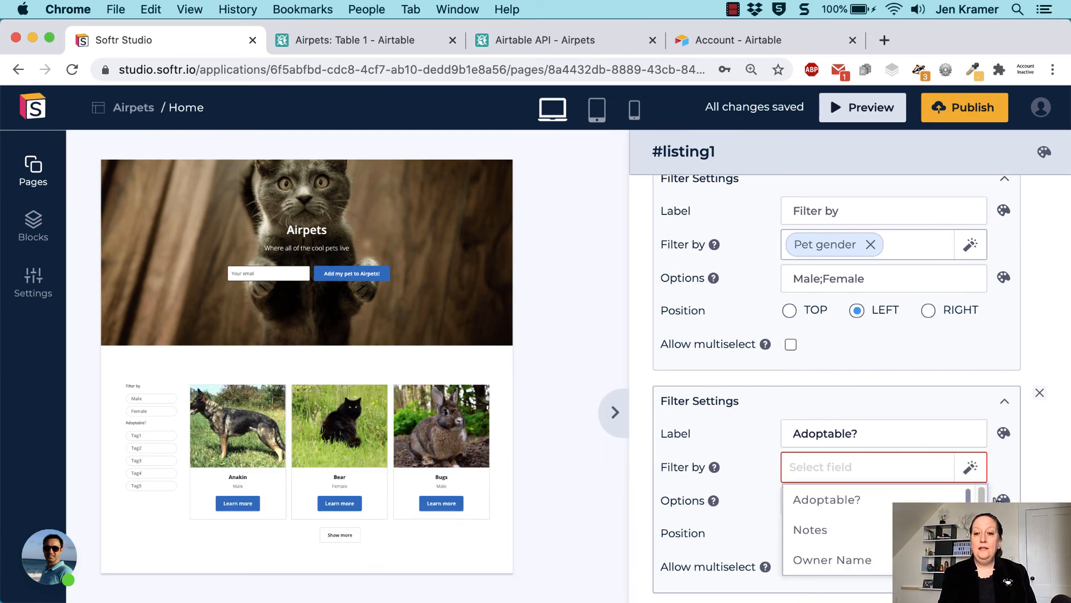
pyautogui.click(868, 500)
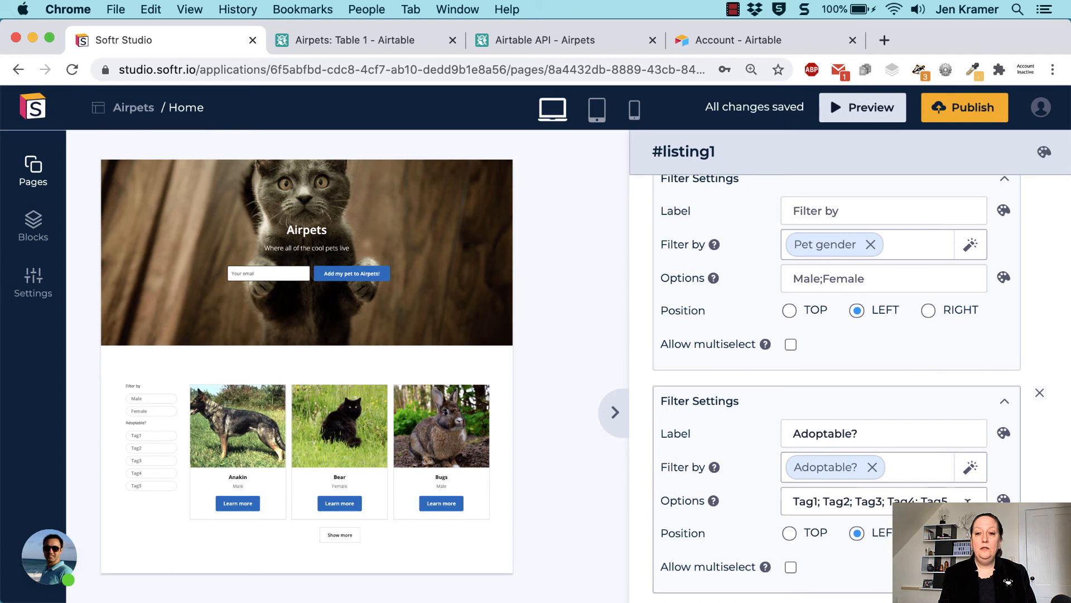
pyautogui.moveTo(960, 498); pyautogui.dragTo(786, 503)
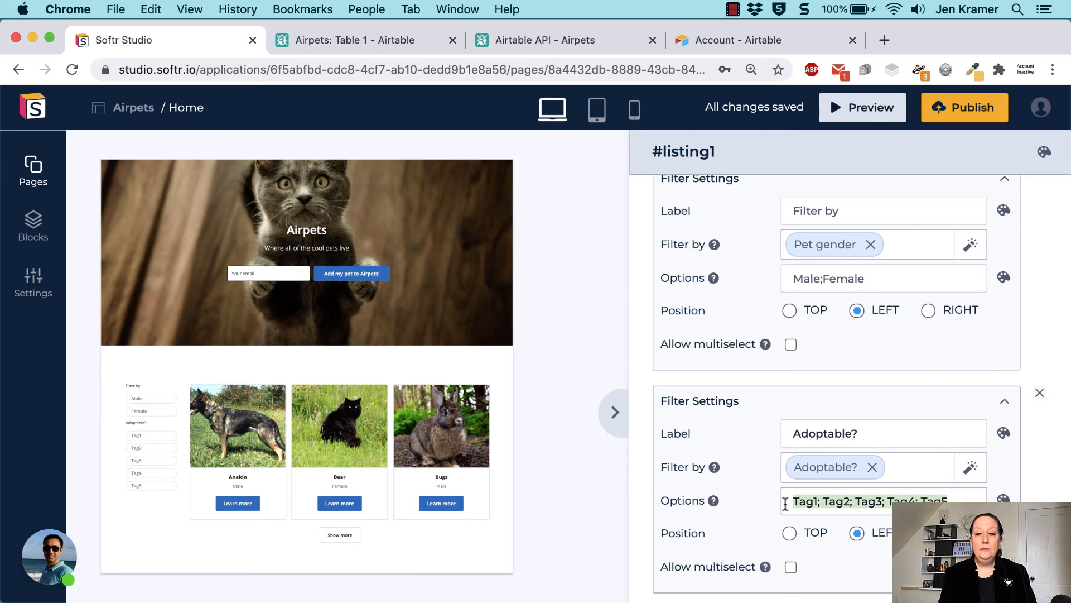
pyautogui.press('BackSpace')
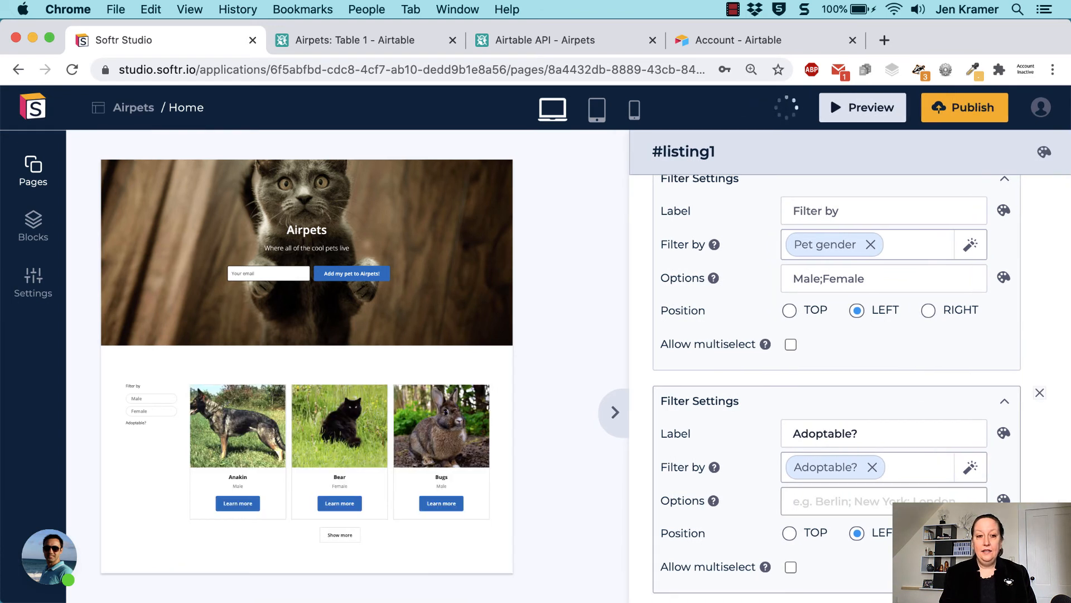
pyautogui.write('True')
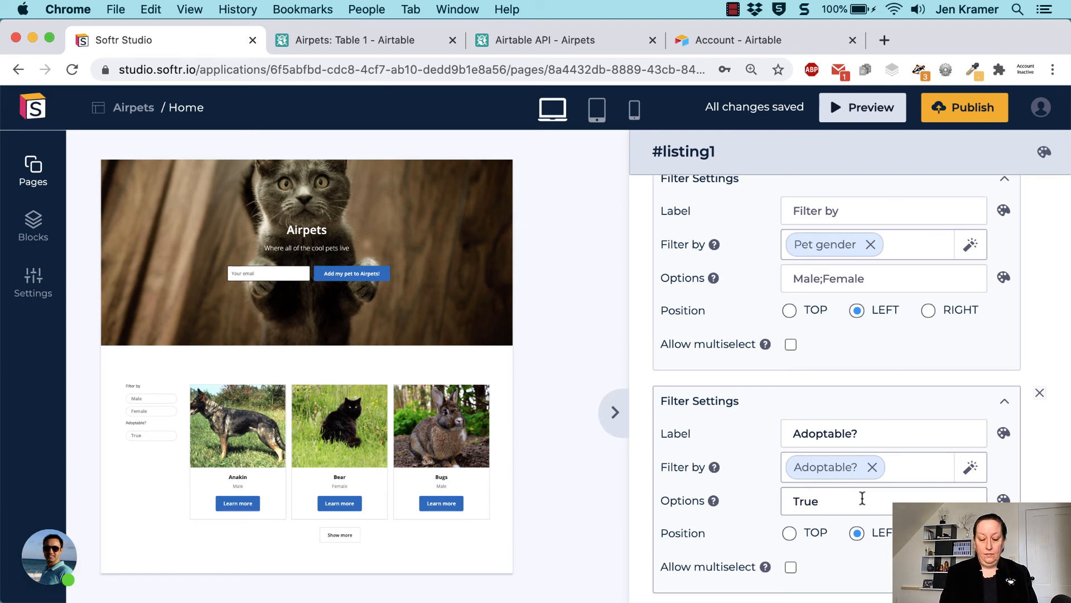
pyautogui.write('alse')
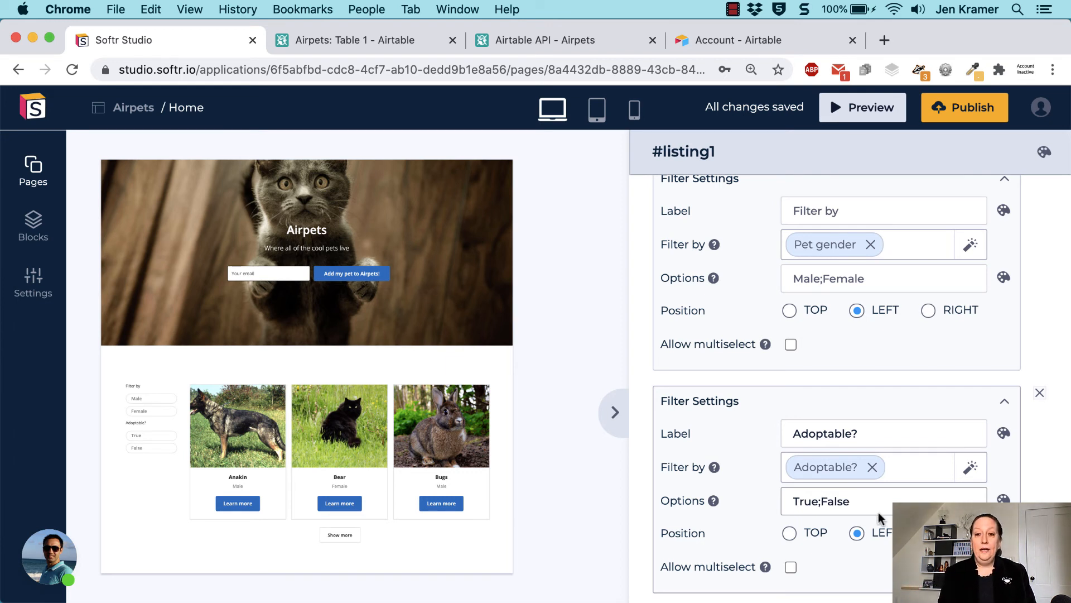
# - Try the TOP position for the Adoptable? and gender filters, and return both to LEFT
pyautogui.click(790, 534)
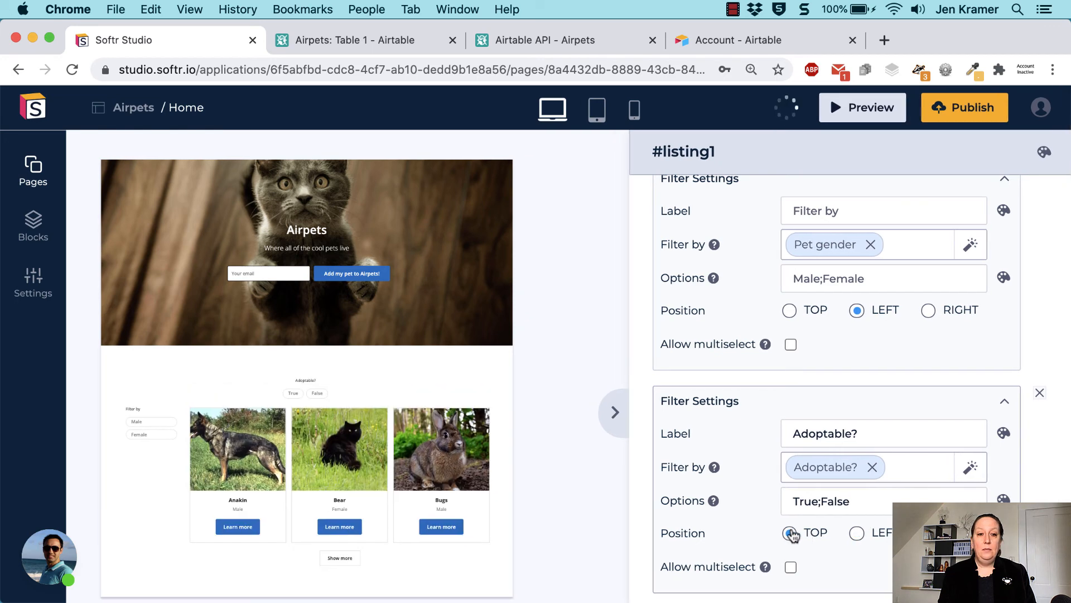
pyautogui.click(790, 311)
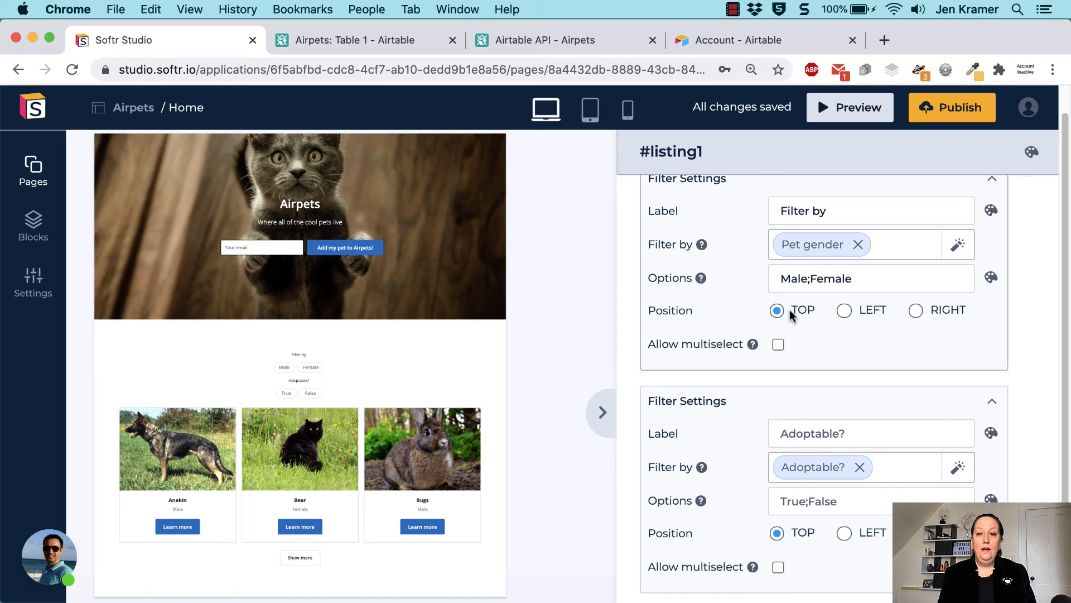
pyautogui.click(849, 311)
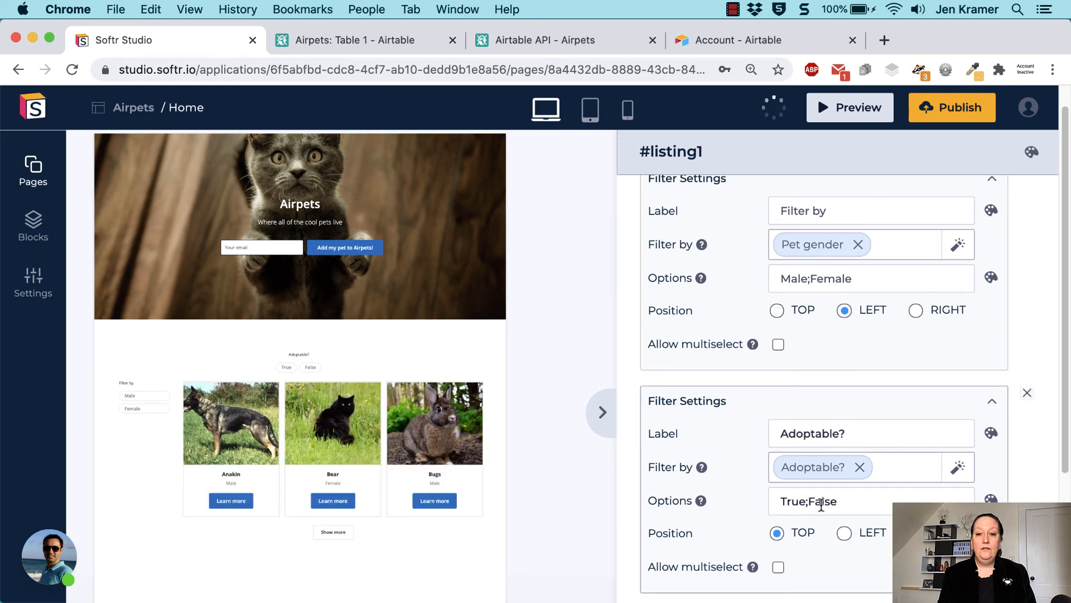
pyautogui.click(858, 534)
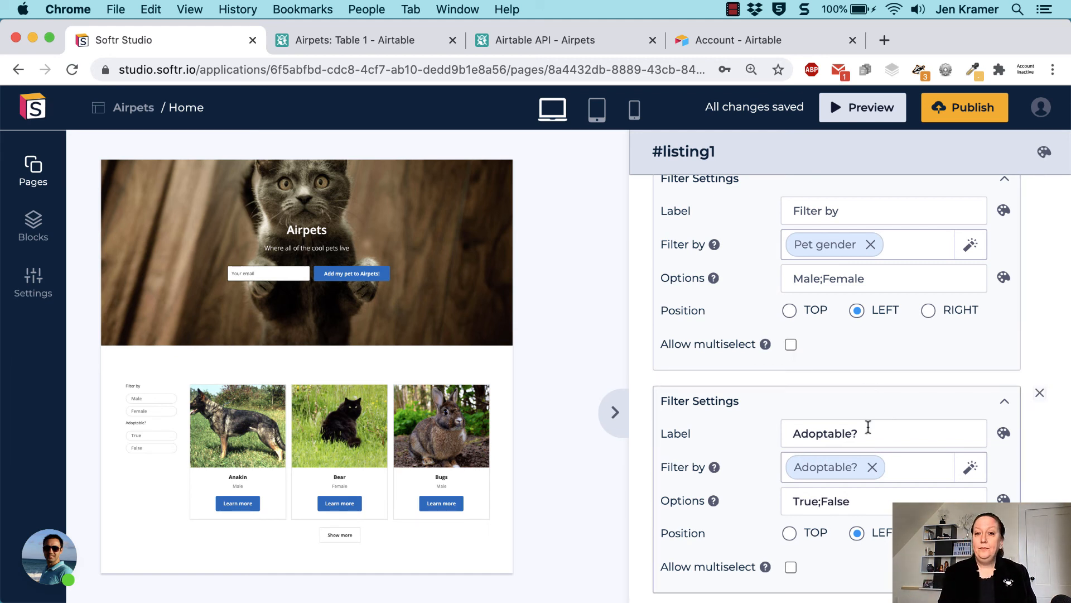
# - Preview the page, filter the pets by Adoptable? True and look through the matching cards
pyautogui.click(880, 109)
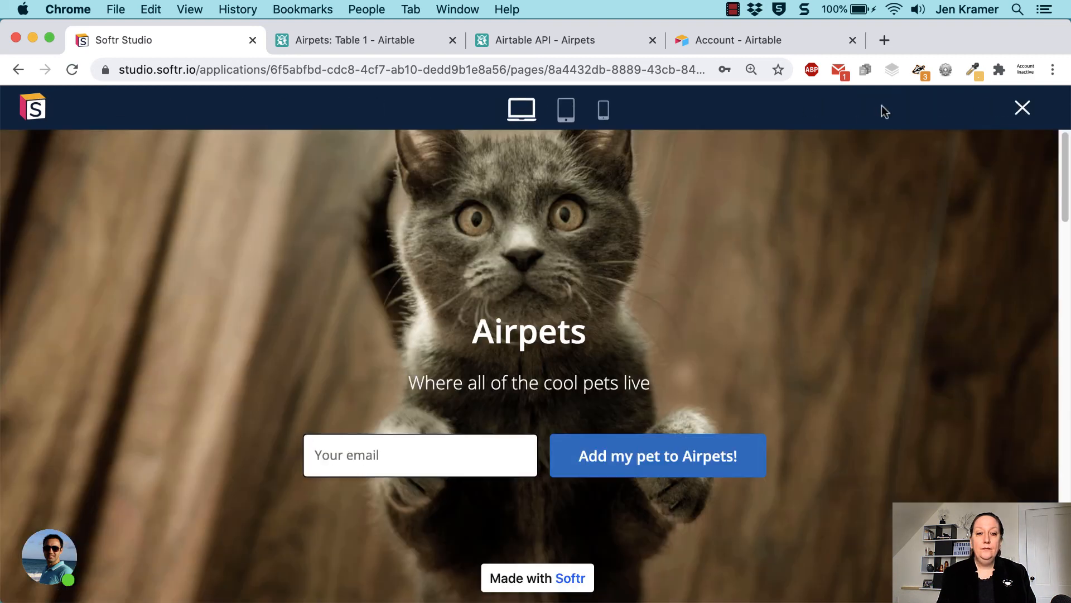
pyautogui.scroll(-10, 744, 390)
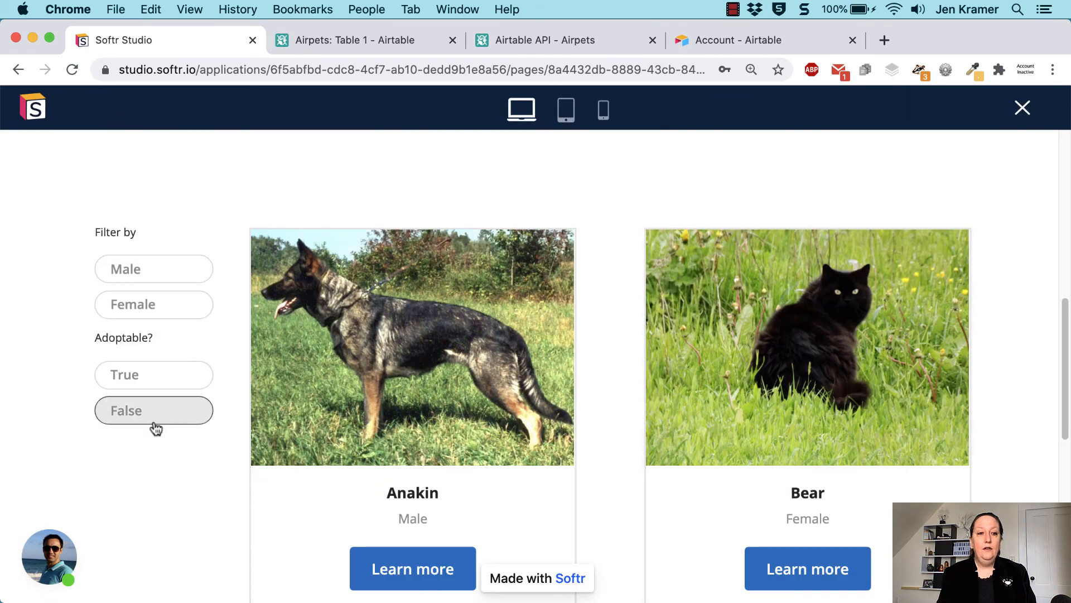
pyautogui.click(153, 389)
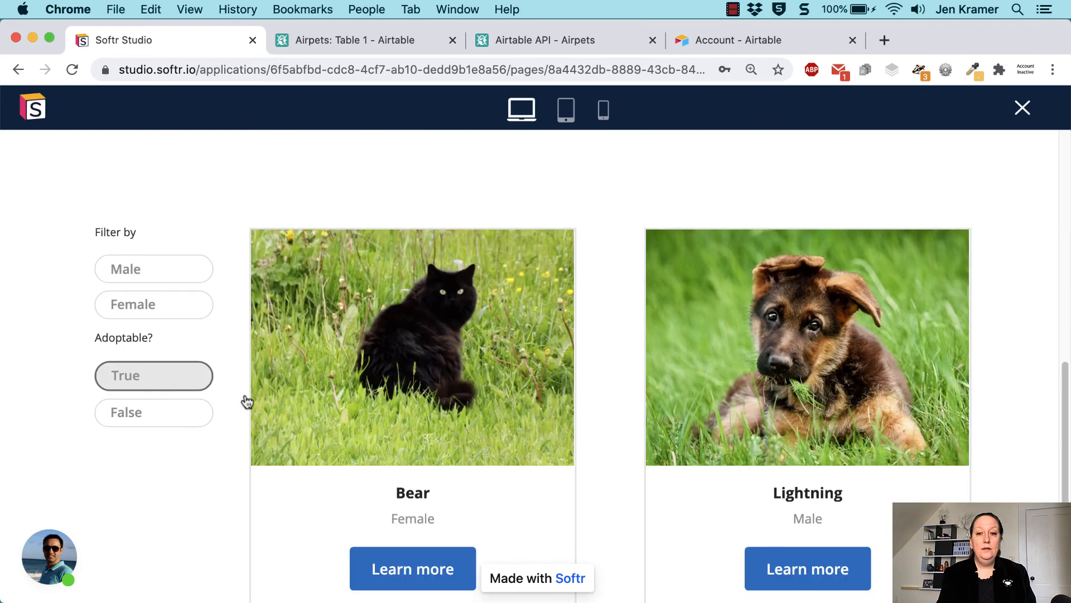
pyautogui.scroll(-3, 471, 401)
pyautogui.scroll(4, 471, 401)
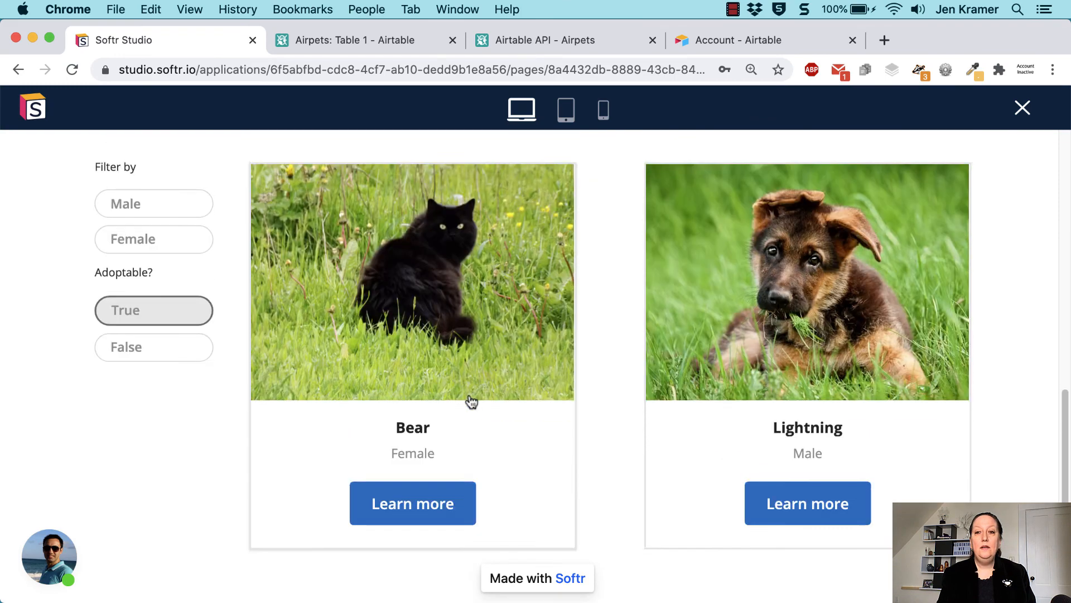
pyautogui.scroll(-2, 471, 402)
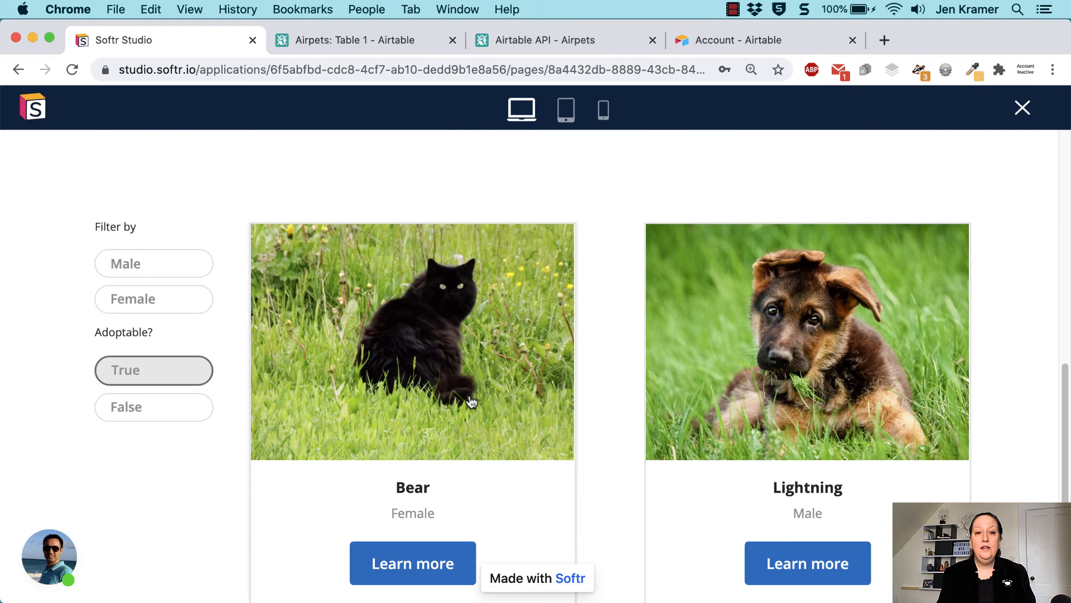
# - Switch the previewed pets' Adoptable? filter to False to test that option
pyautogui.click(159, 413)
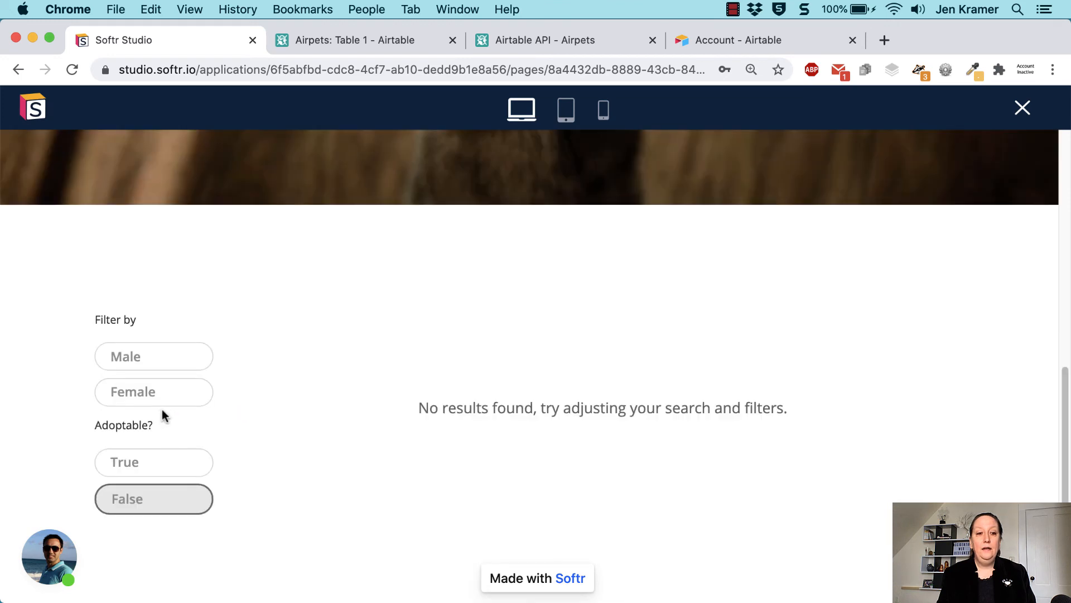
pyautogui.click(174, 402)
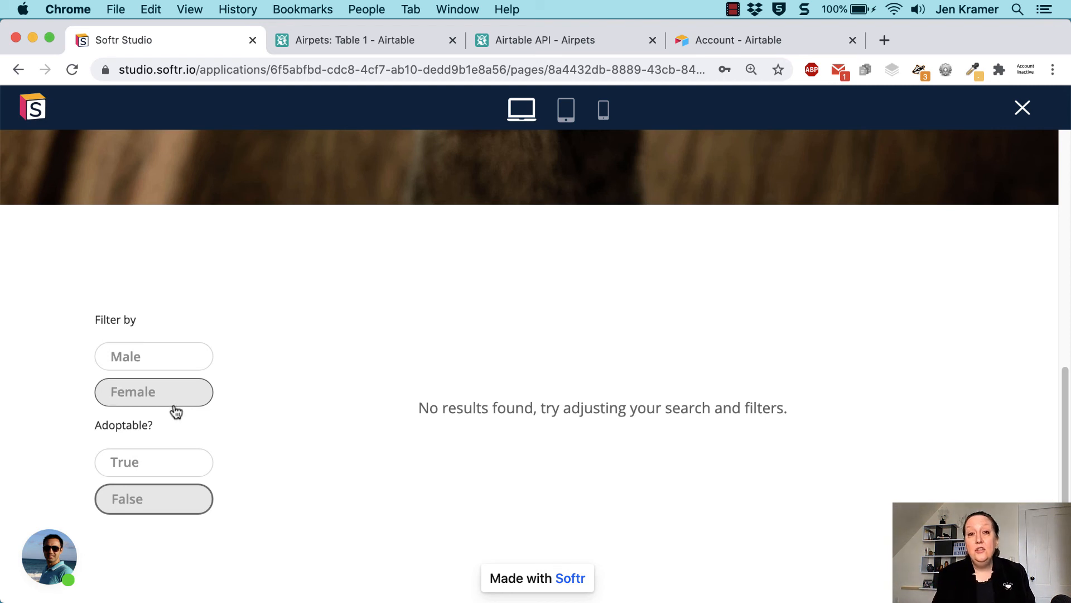
pyautogui.click(187, 394)
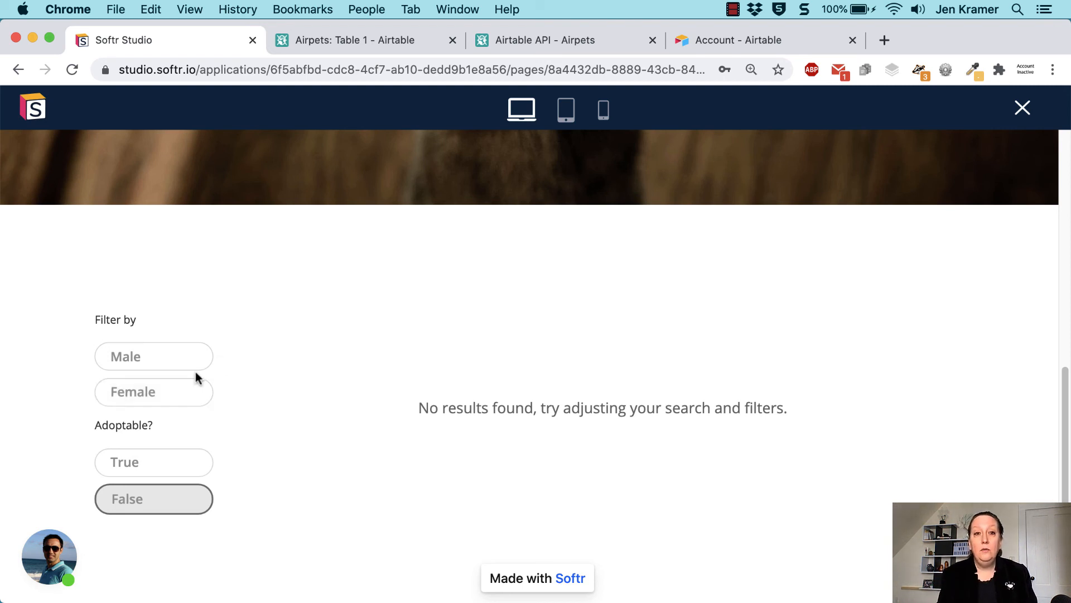
# - Check the Adoptable? column in the Airpets Airtable table, and recheck the True filter in the Softr preview before closing it
pyautogui.click(354, 44)
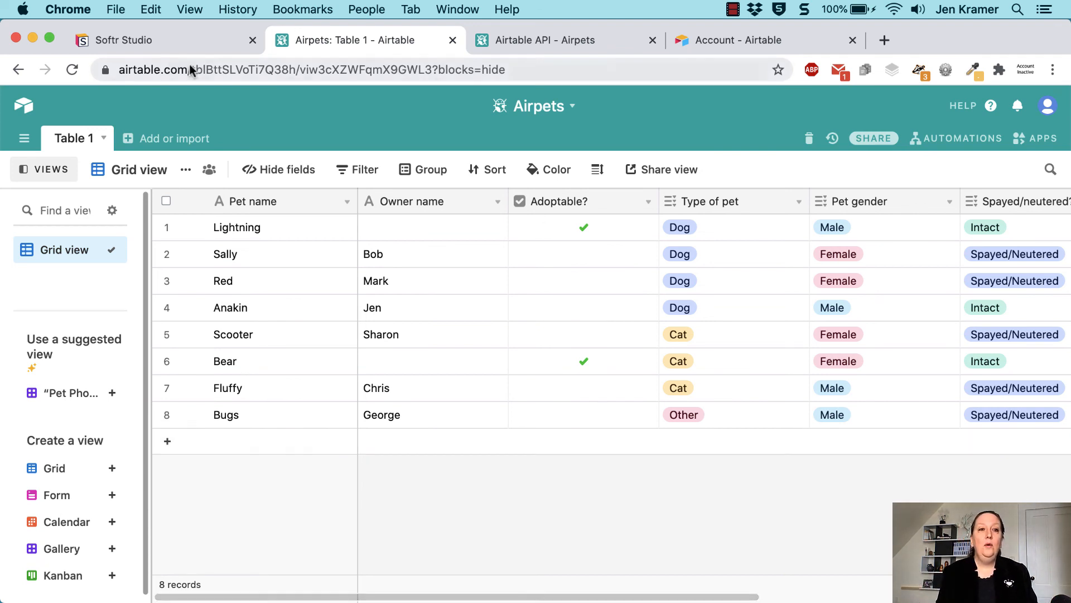
pyautogui.click(166, 46)
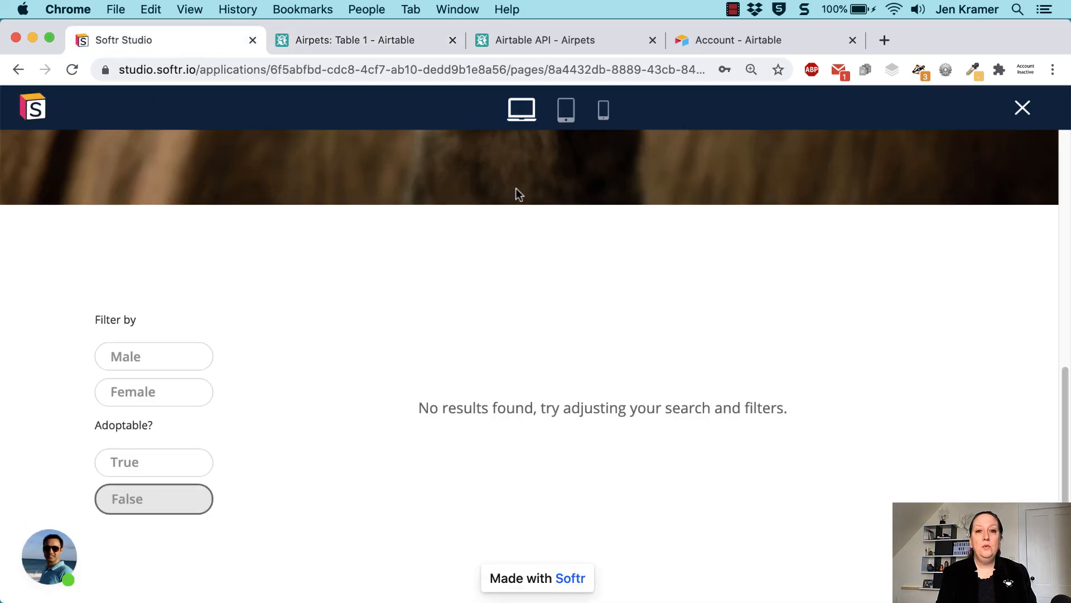
pyautogui.click(141, 468)
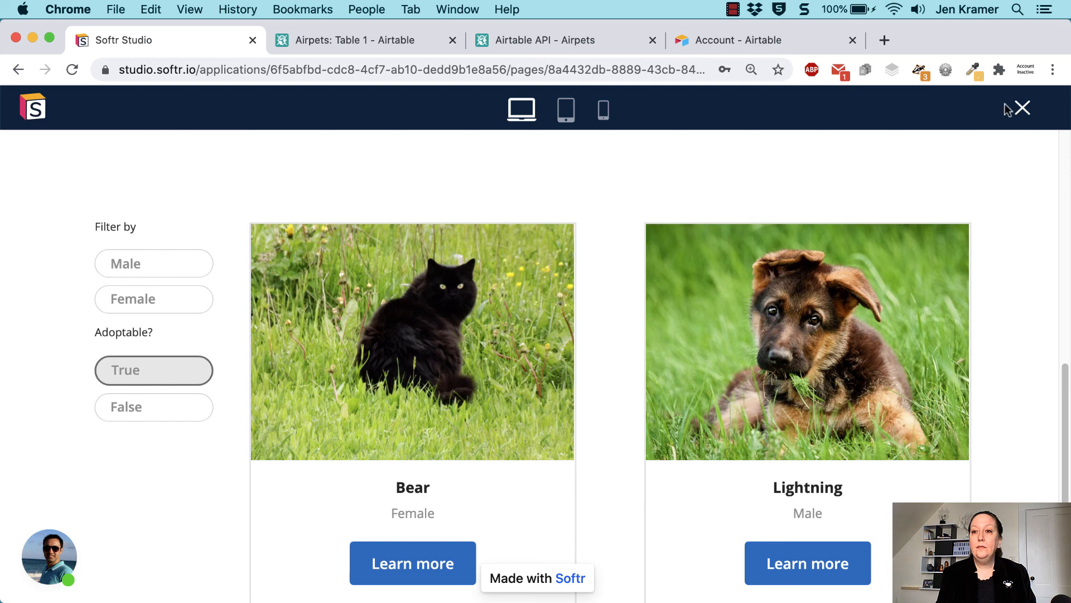
pyautogui.click(1027, 111)
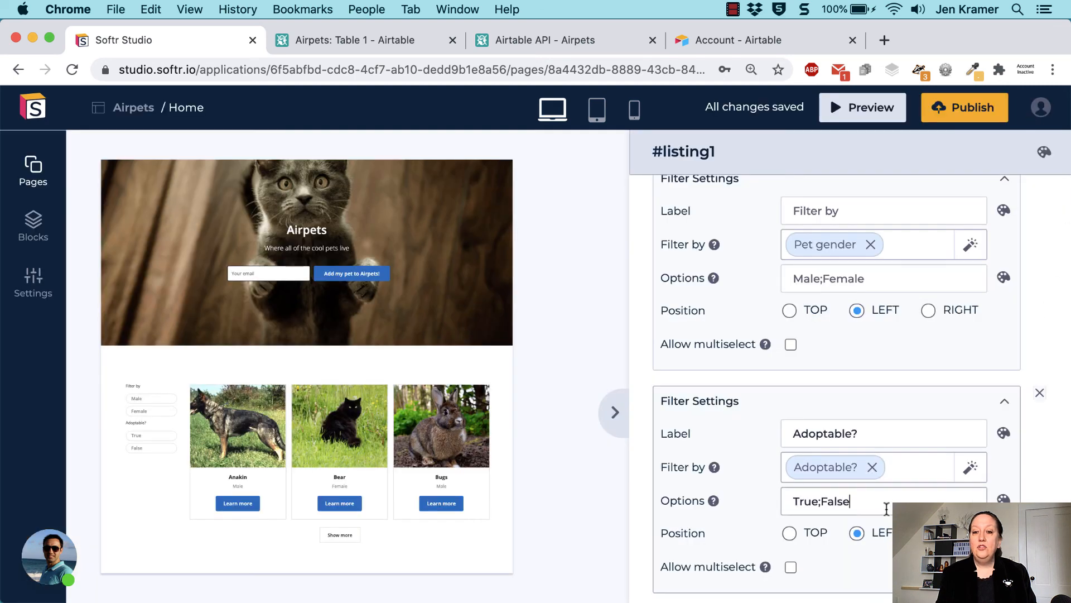
# - Remove False from the Adoptable? filter's options, leaving only True
pyautogui.press('BackSpace')
pyautogui.press('BackSpace')
pyautogui.press('BackSpace')
pyautogui.press('BackSpace')
pyautogui.press('BackSpace')
pyautogui.press('BackSpace')
pyautogui.press('BackSpace')
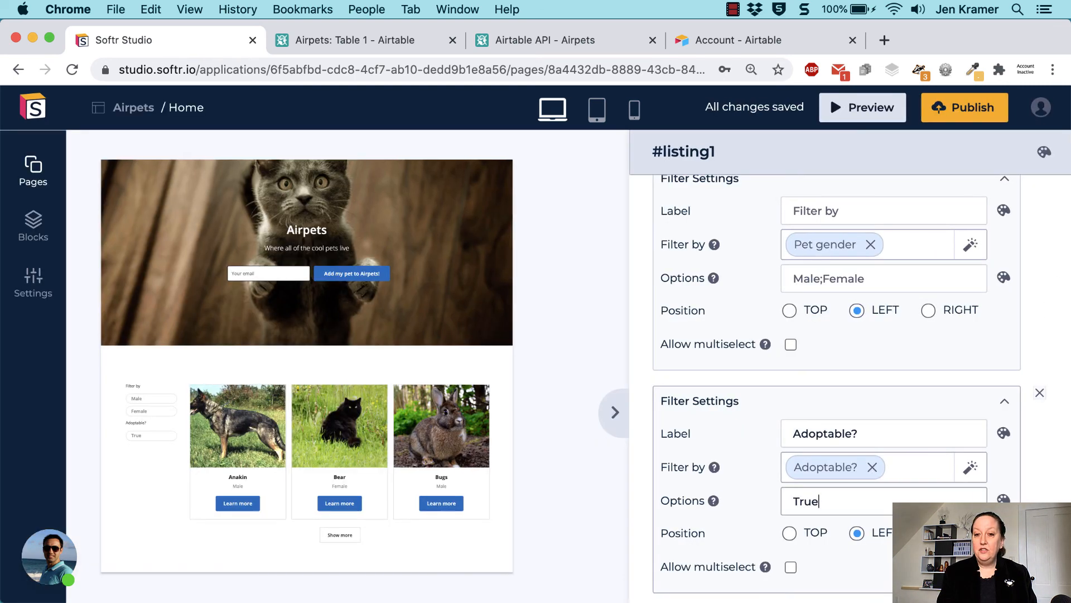
pyautogui.write('e')
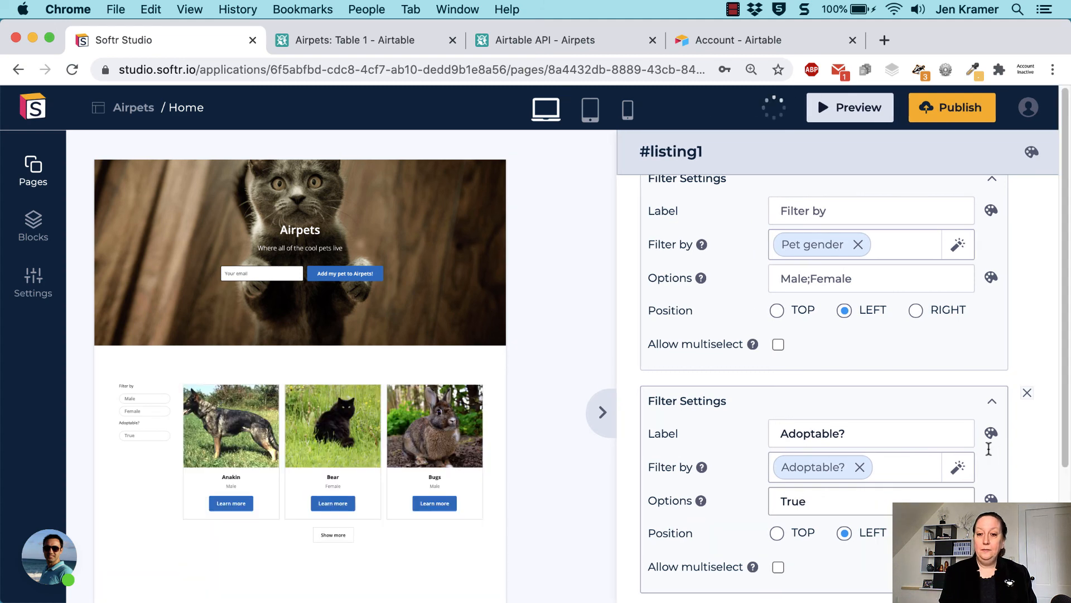
# - Preview the page again, test the pets' Adoptable? filter with True as its only option, and return to the listing block's settings
pyautogui.scroll(-4, 1051, 452)
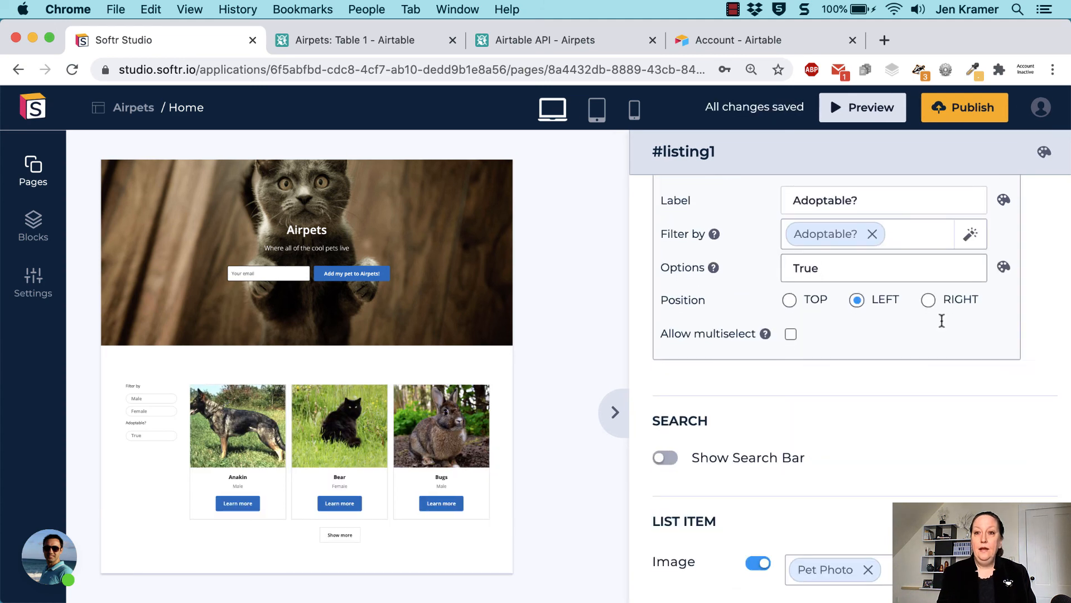
pyautogui.click(859, 112)
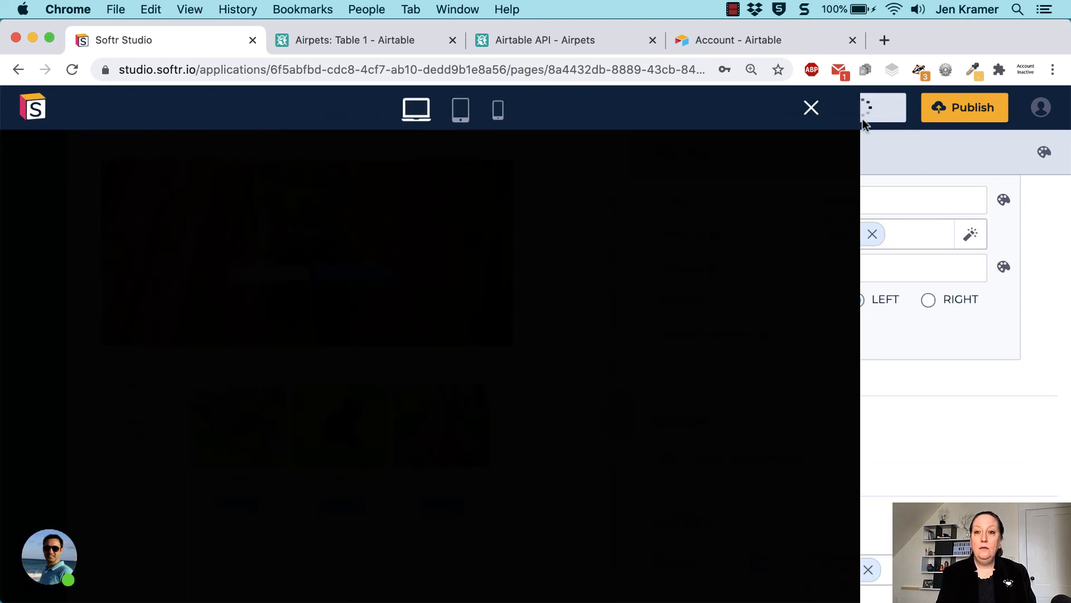
pyautogui.scroll(-12, 290, 456)
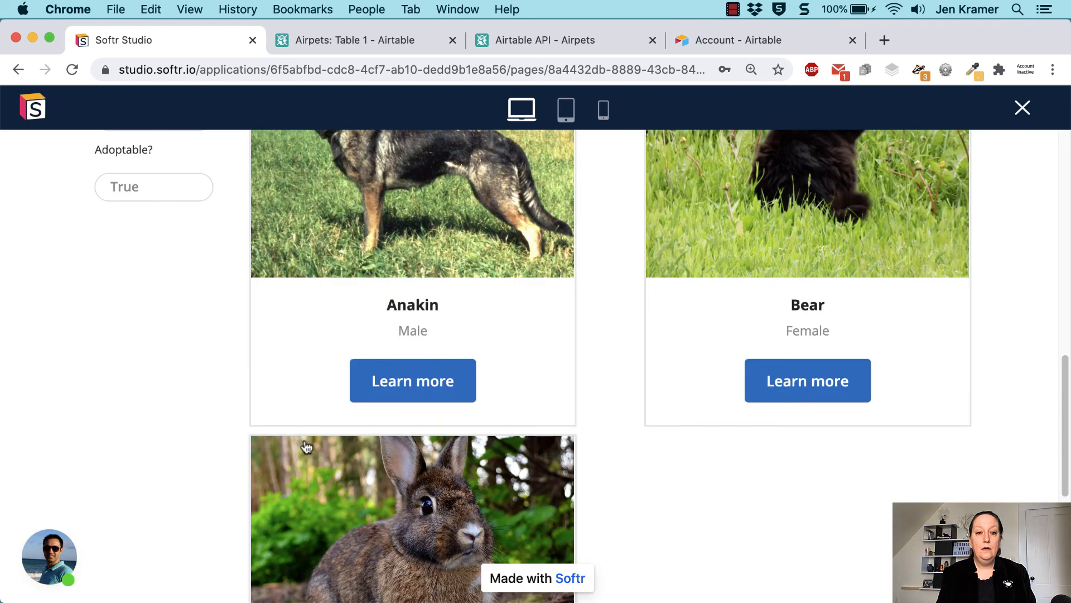
pyautogui.scroll(1, 304, 435)
pyautogui.click(182, 230)
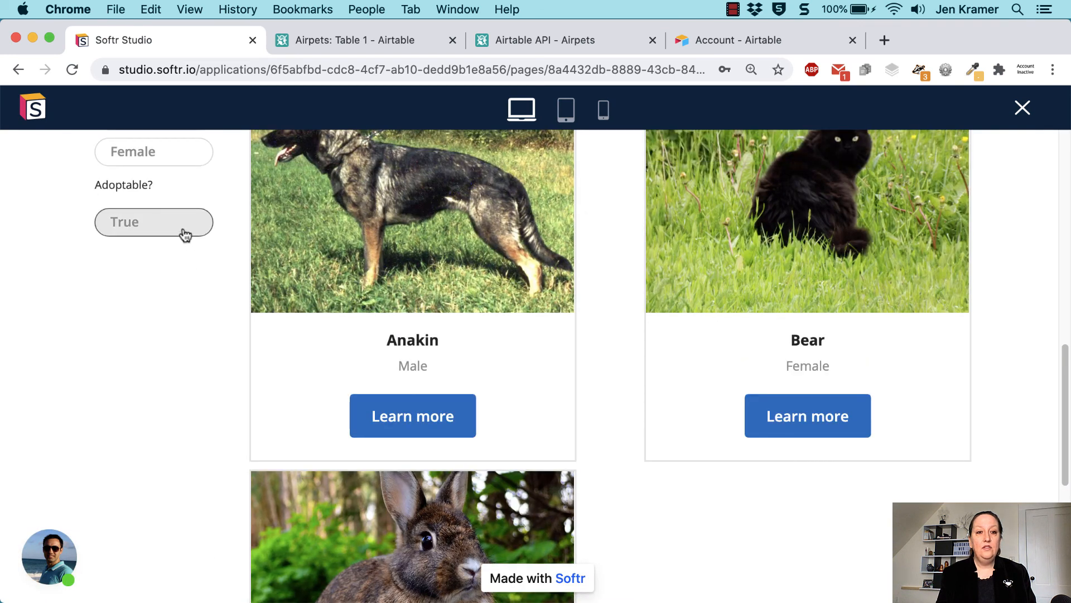
pyautogui.click(172, 268)
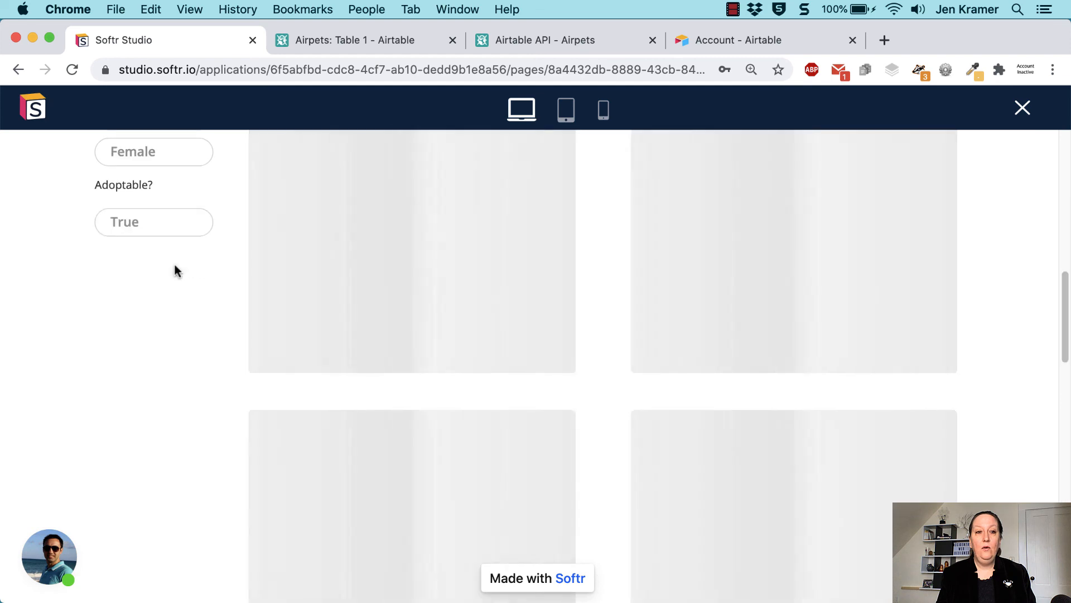
pyautogui.scroll(5, 111, 321)
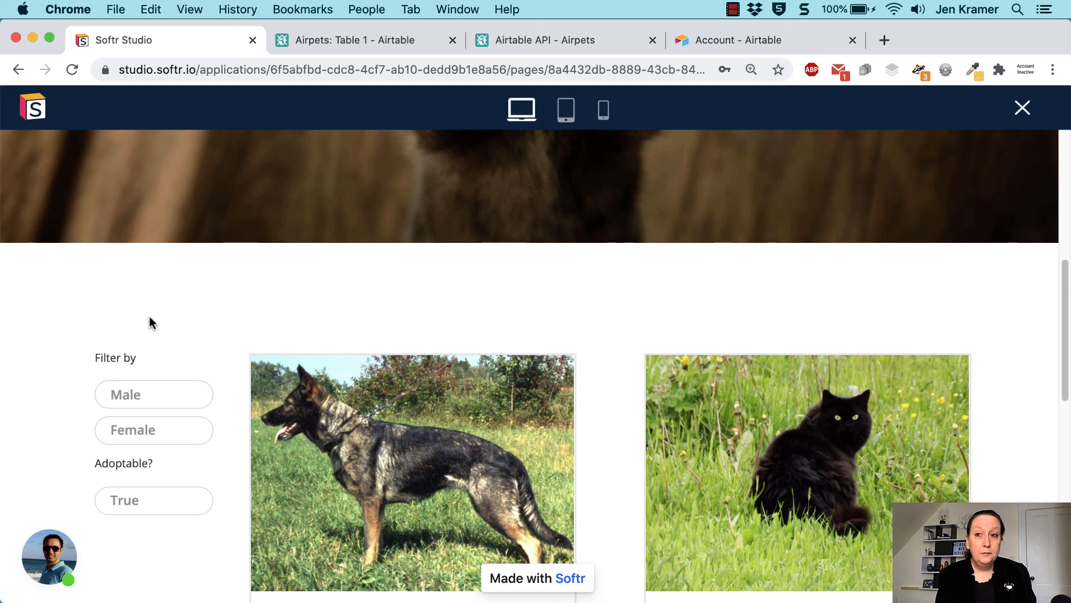
pyautogui.click(1022, 107)
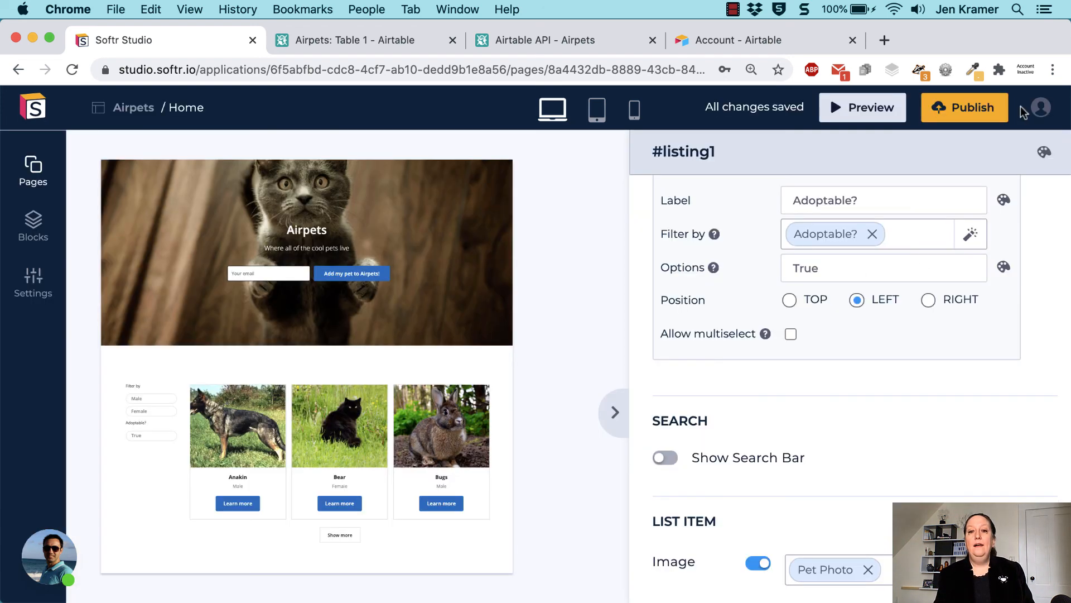
pyautogui.scroll(10, 1021, 380)
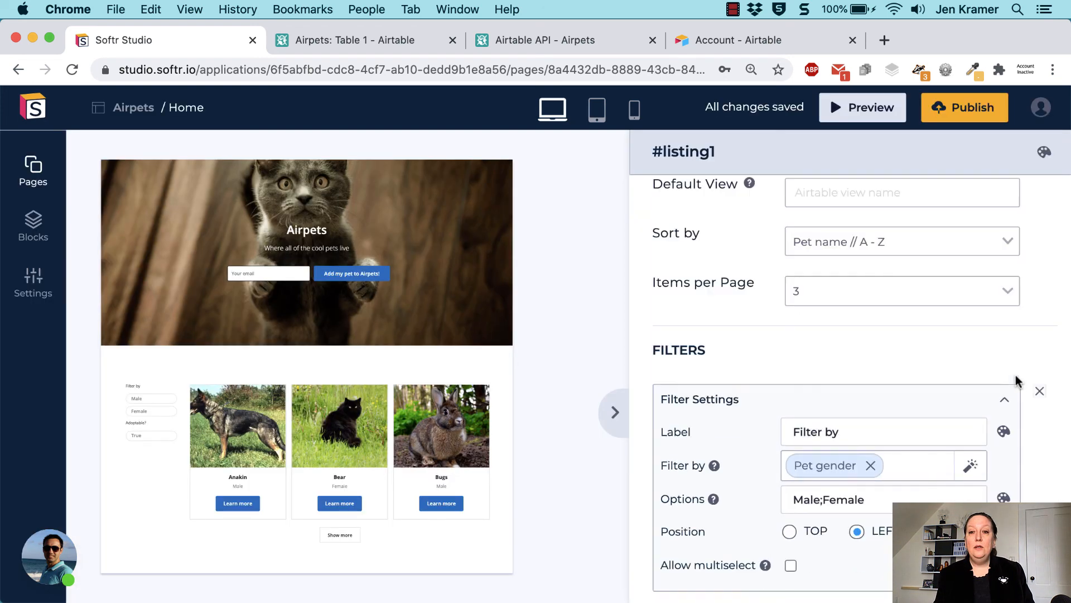